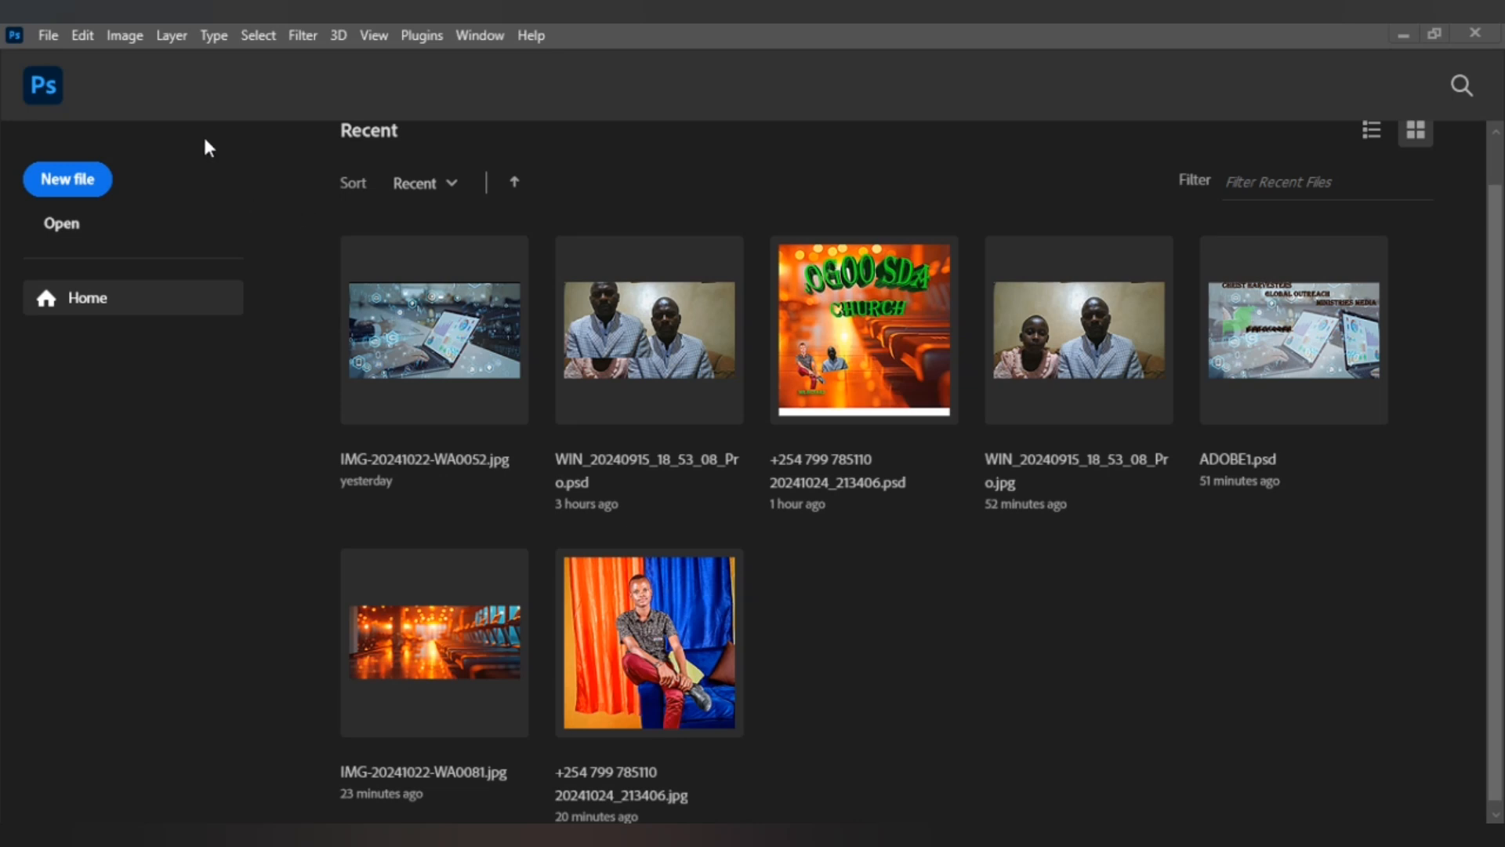
# Step: Open the image IMG-20241022-WA0081 from the Desktop
pyautogui.click(48, 36)
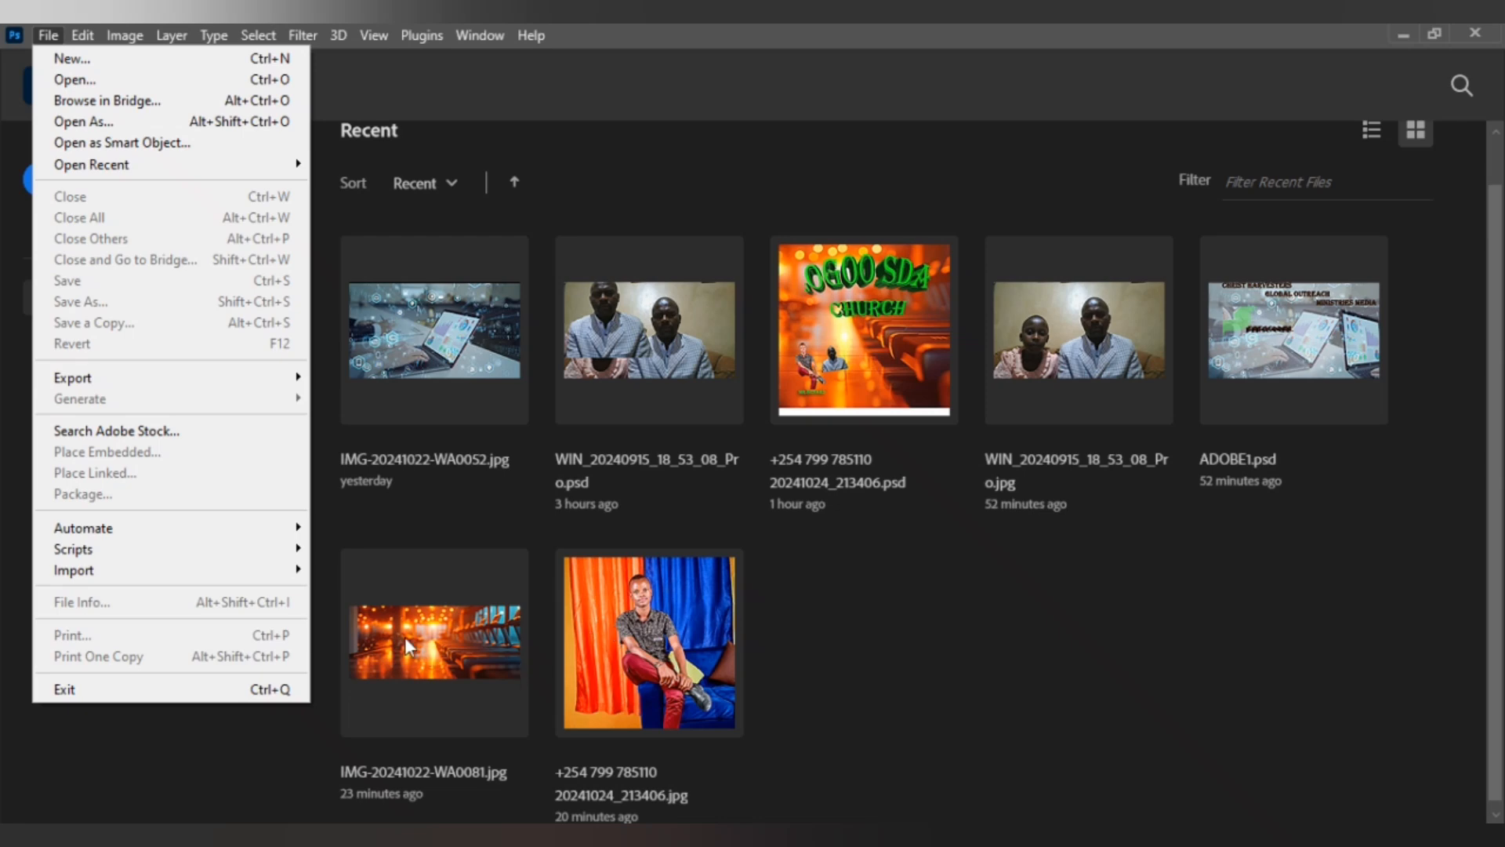
pyautogui.click(97, 82)
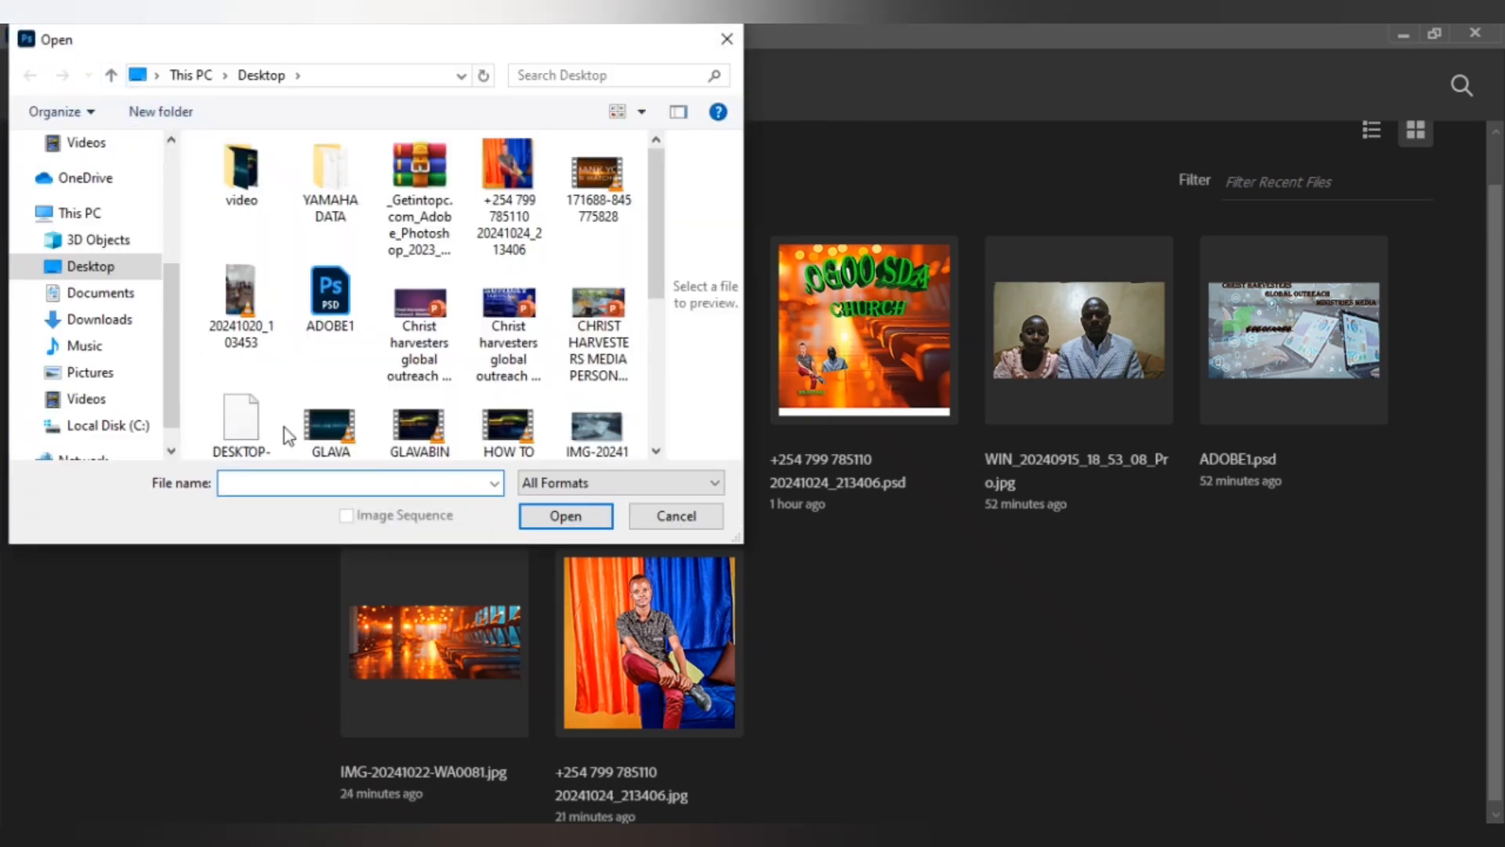
pyautogui.scroll(-3, 375, 352)
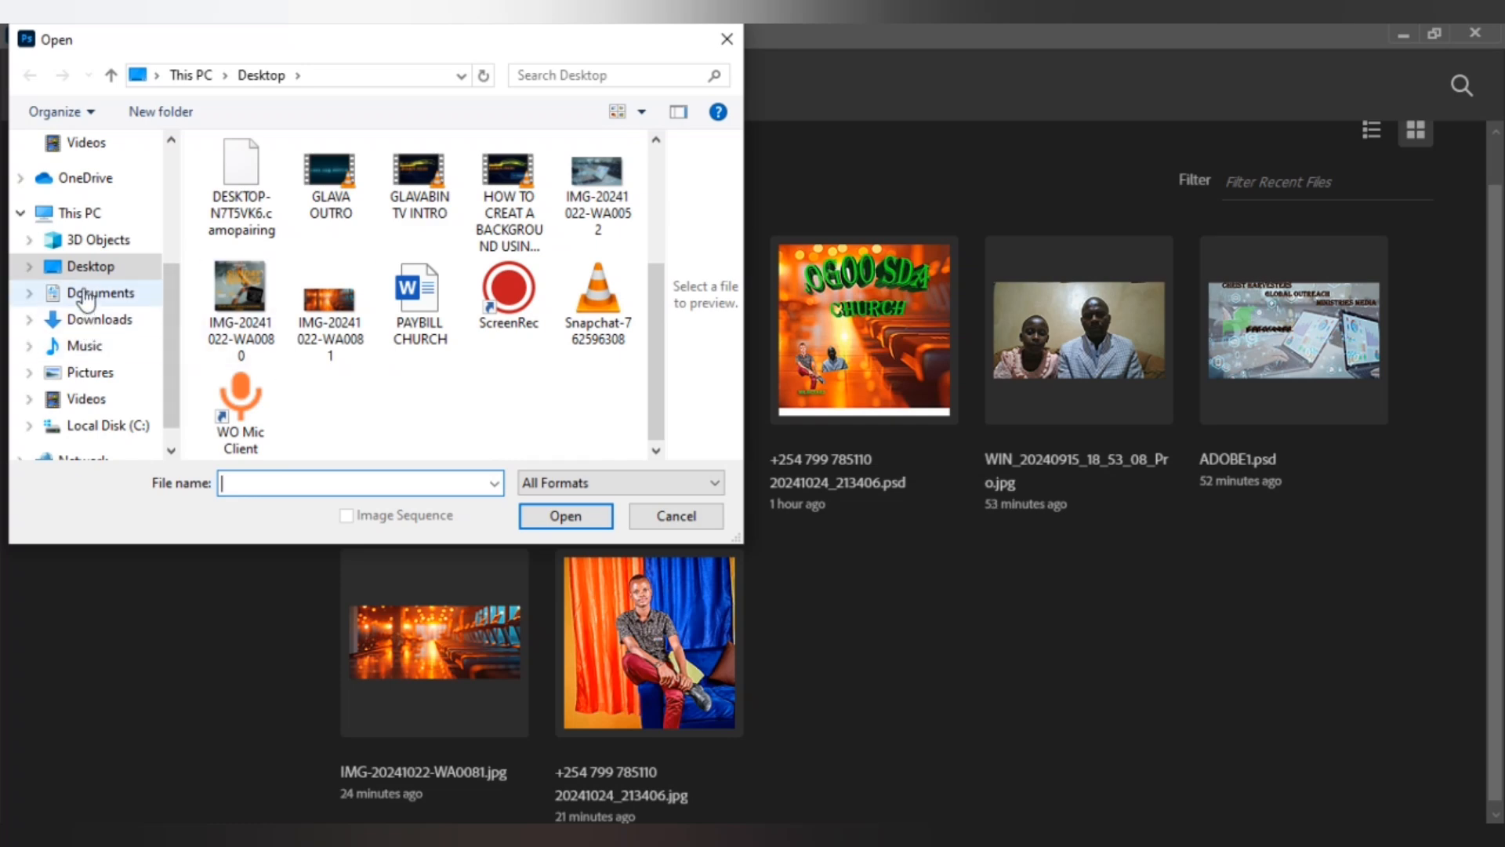
pyautogui.click(340, 317)
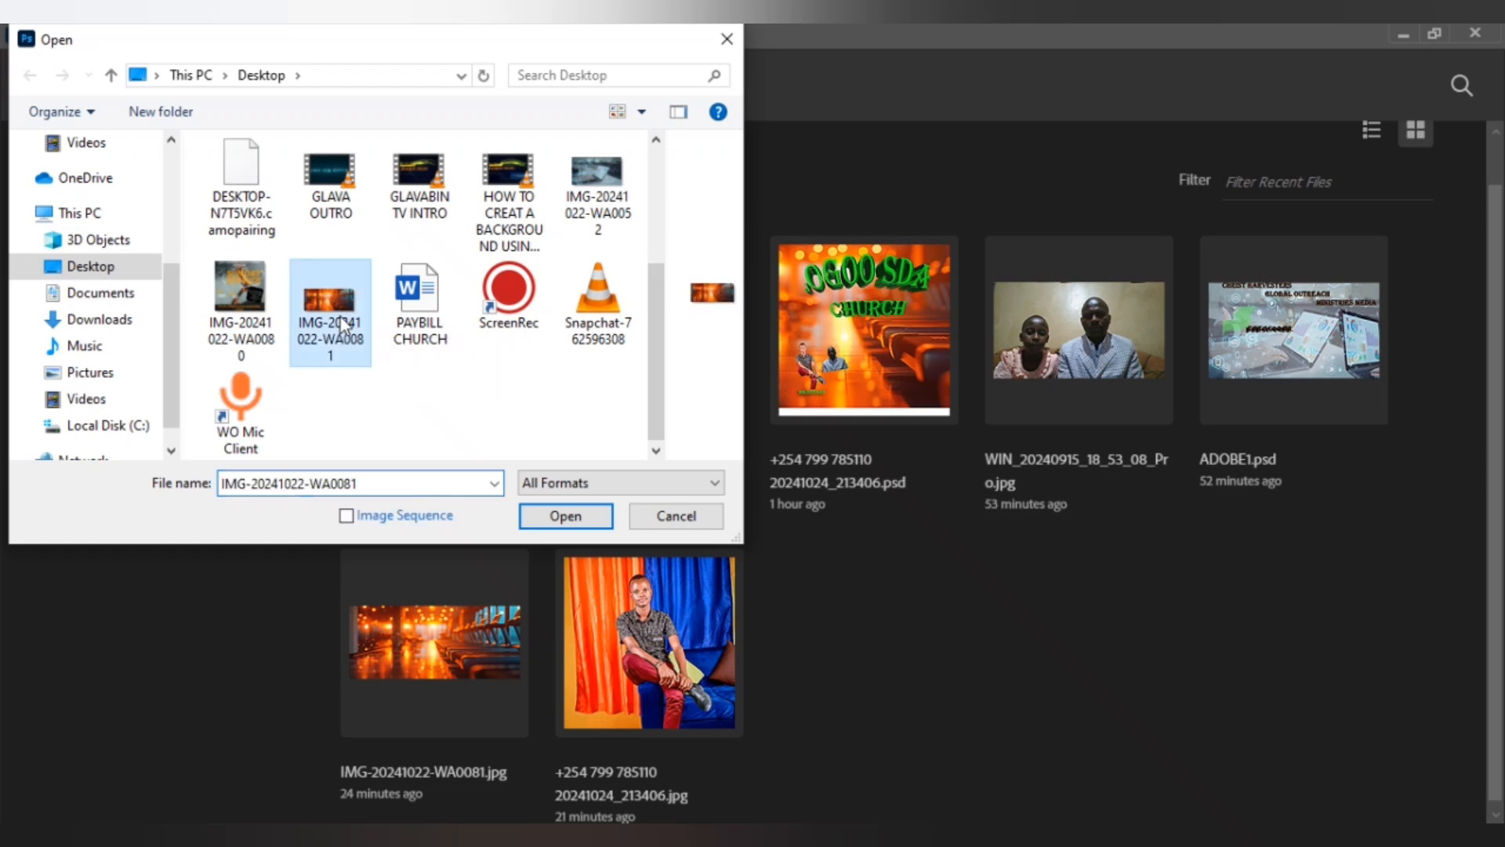
pyautogui.click(589, 525)
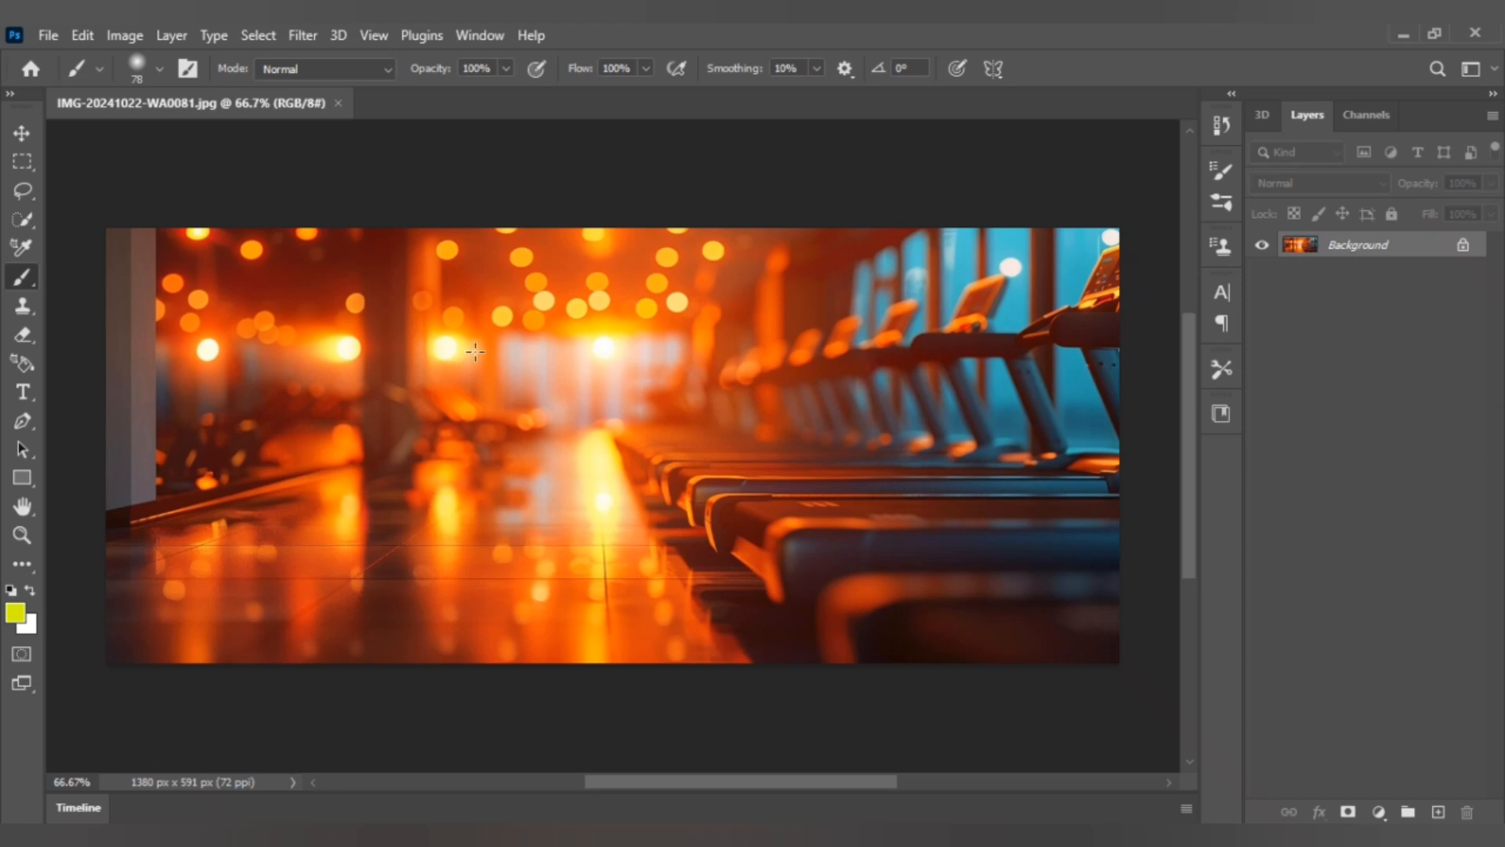
# Step: Unlock the Background layer and scale the image up proportionally to about 103.6%, extending it past the canvas's upper edge
pyautogui.click(1463, 245)
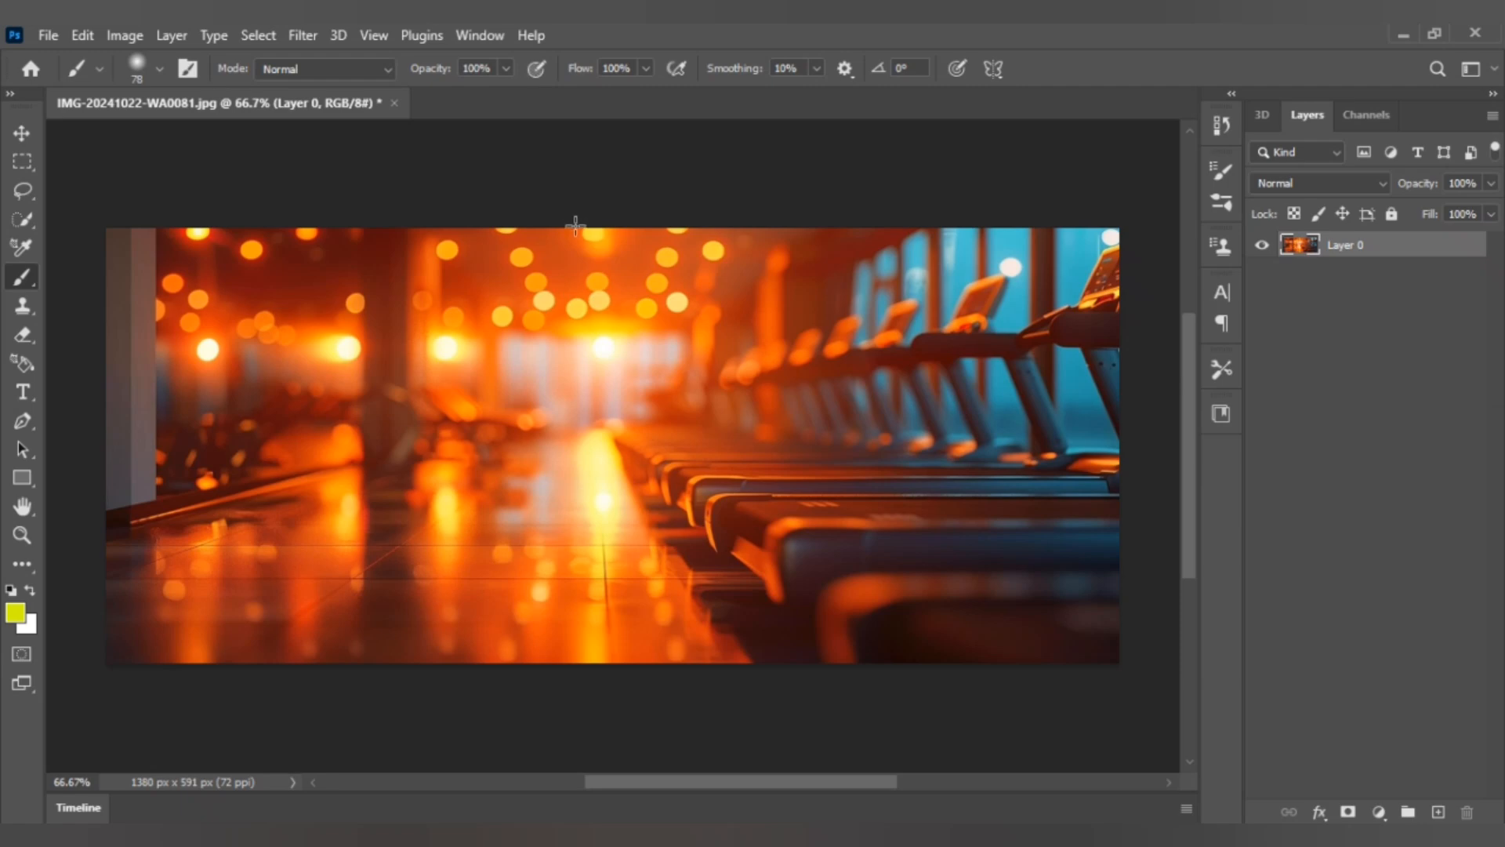
pyautogui.click(17, 131)
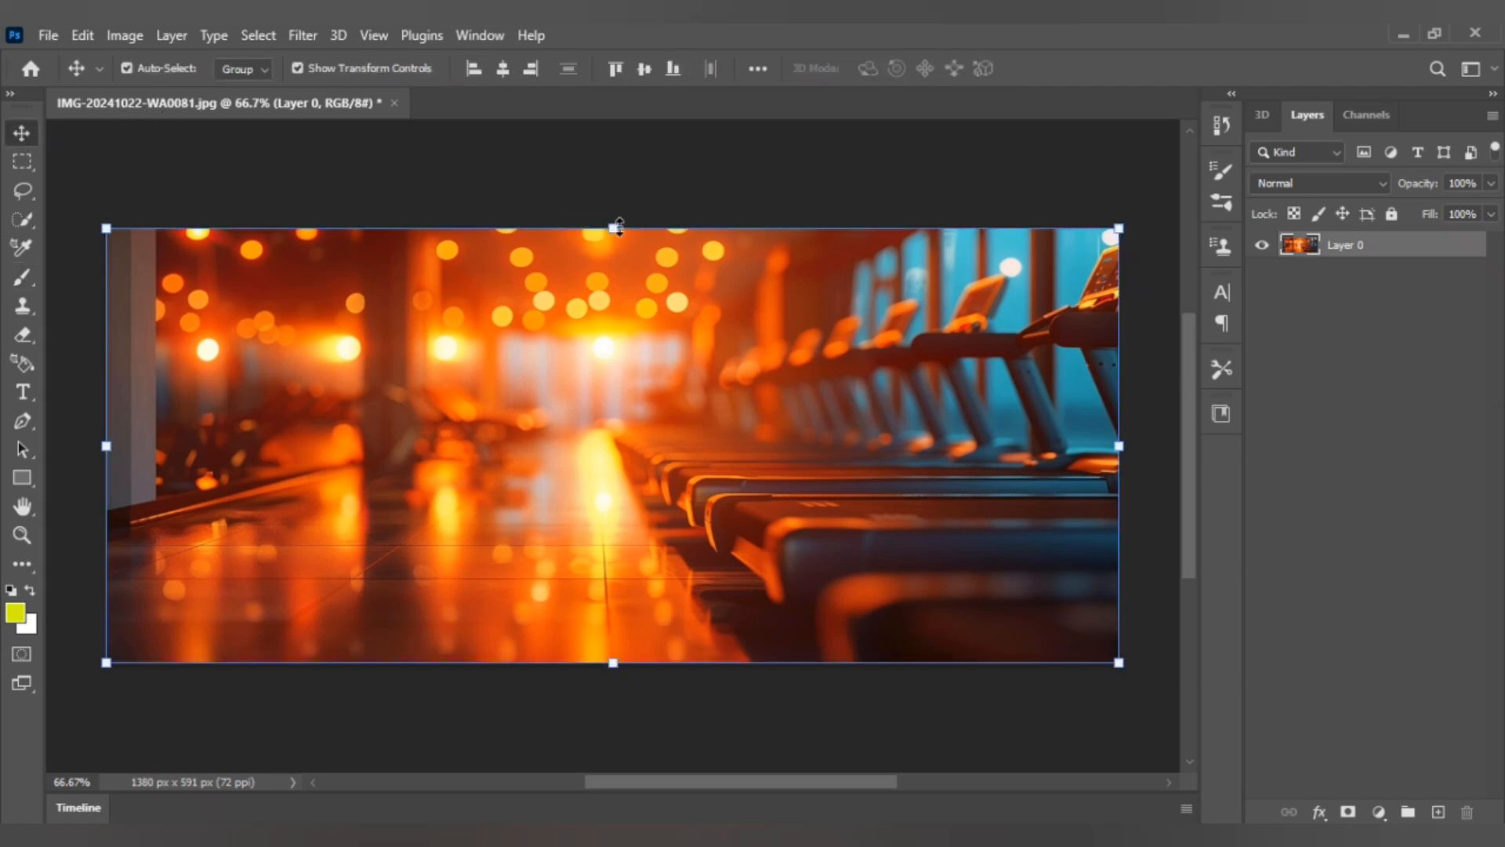
pyautogui.moveTo(612, 228)
pyautogui.mouseDown()
pyautogui.moveTo(600, 194)
pyautogui.moveTo(612, 202)
pyautogui.moveTo(617, 180)
pyautogui.moveTo(613, 212)
pyautogui.mouseUp()
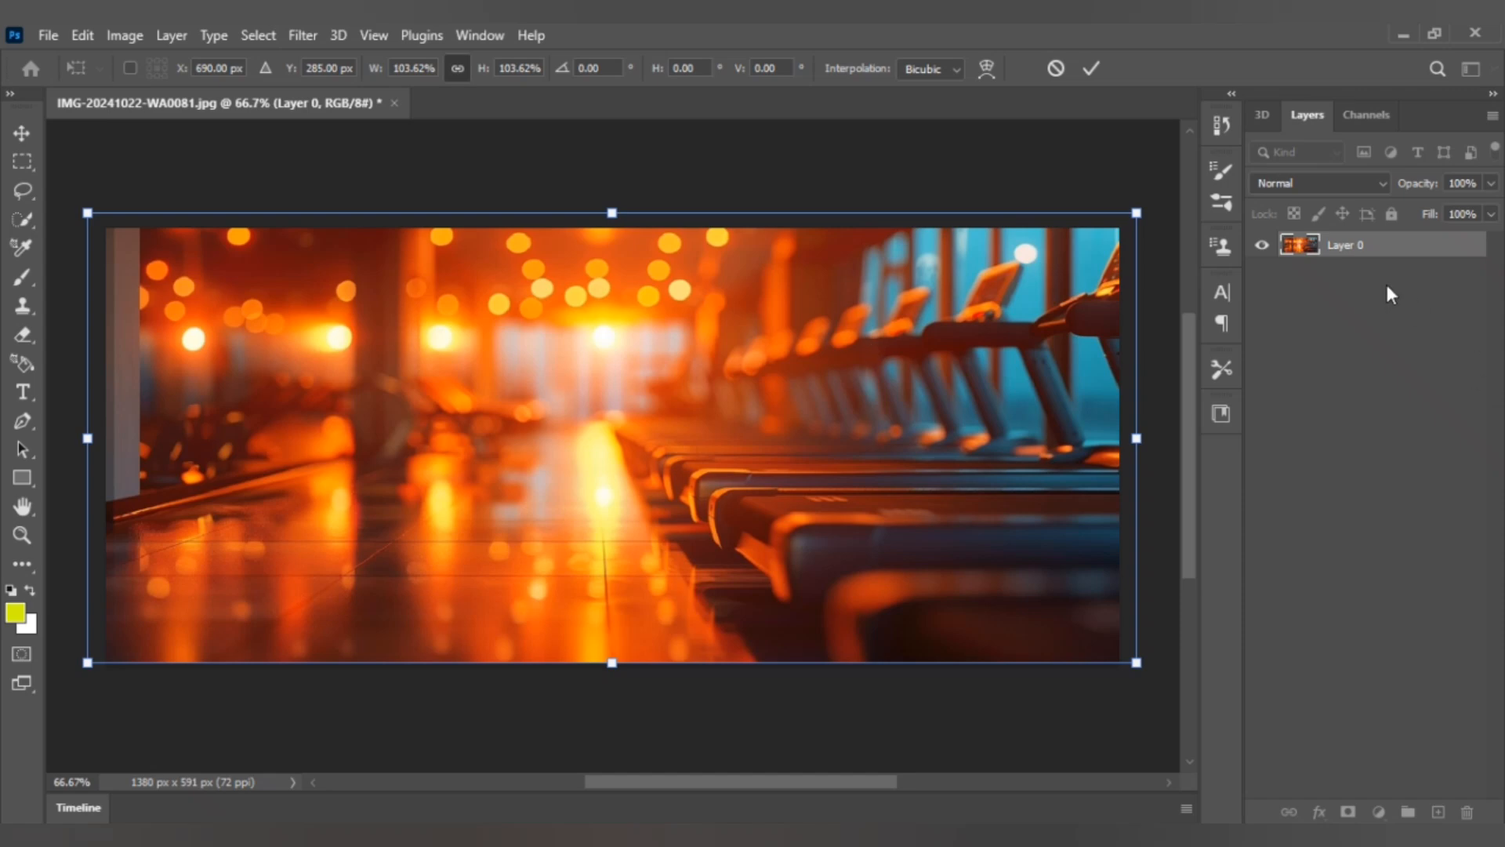
pyautogui.click(1394, 253)
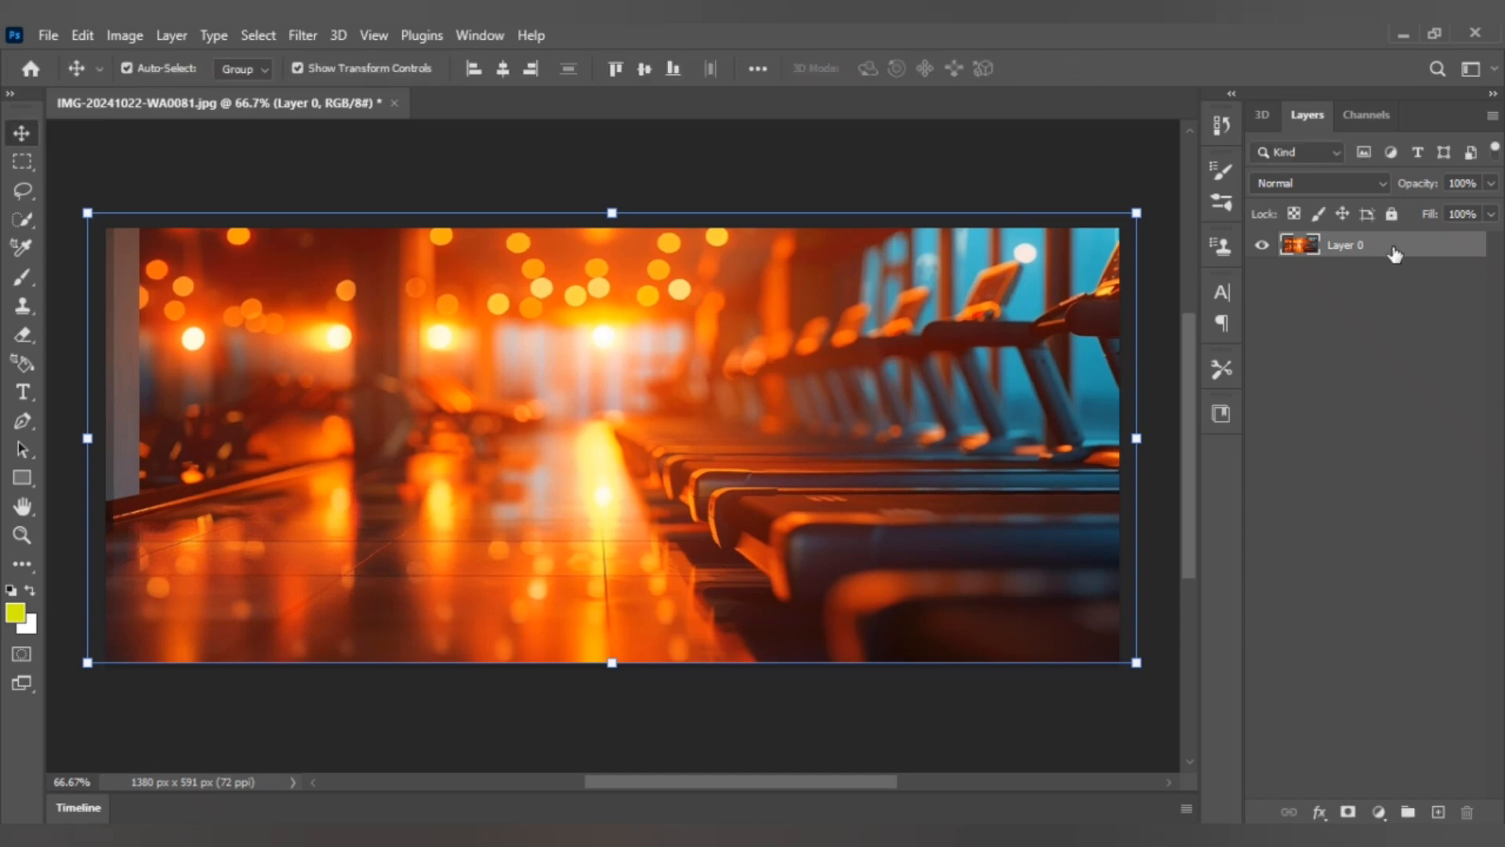
# Step: Hide and show Layer 0 again, and lock and unlock it
pyautogui.click(1261, 248)
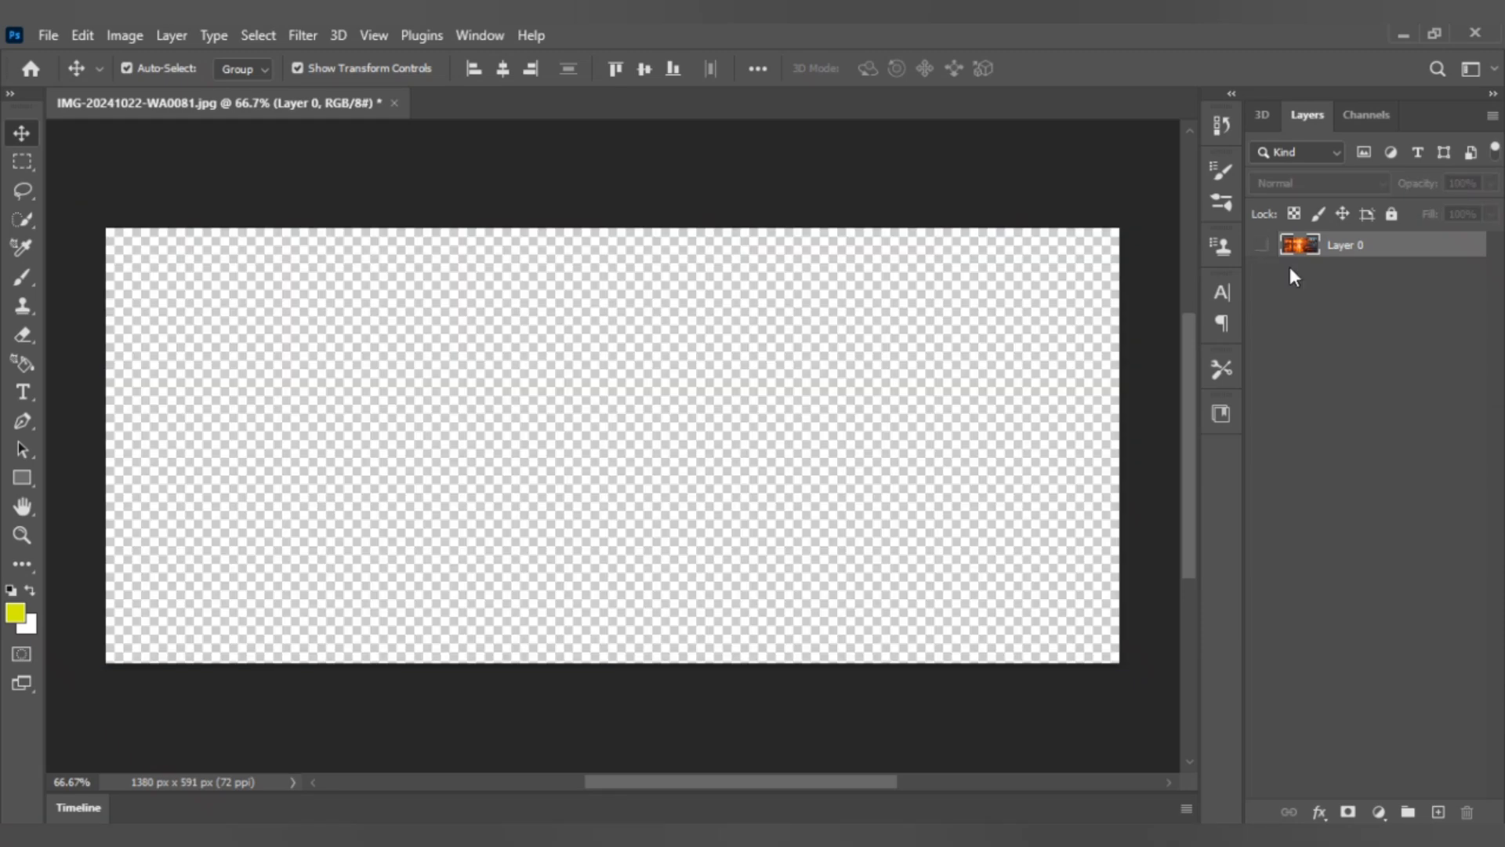
pyautogui.click(1261, 247)
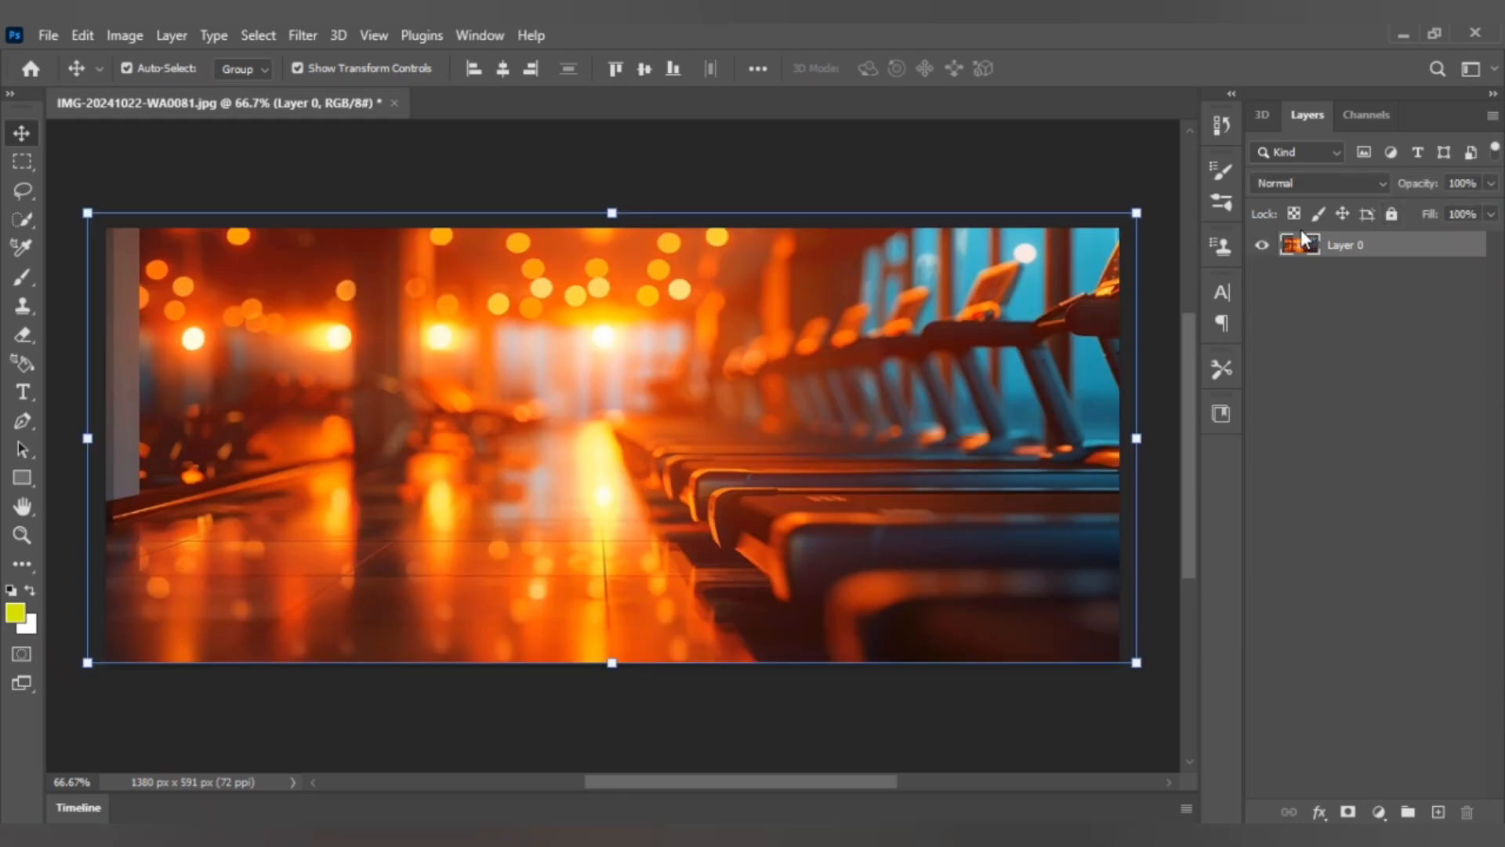
pyautogui.click(1392, 212)
pyautogui.click(1463, 245)
# Step: Rename Layer 0 as BACKGROUND in its layer style settings
pyautogui.doubleClick(1460, 250)
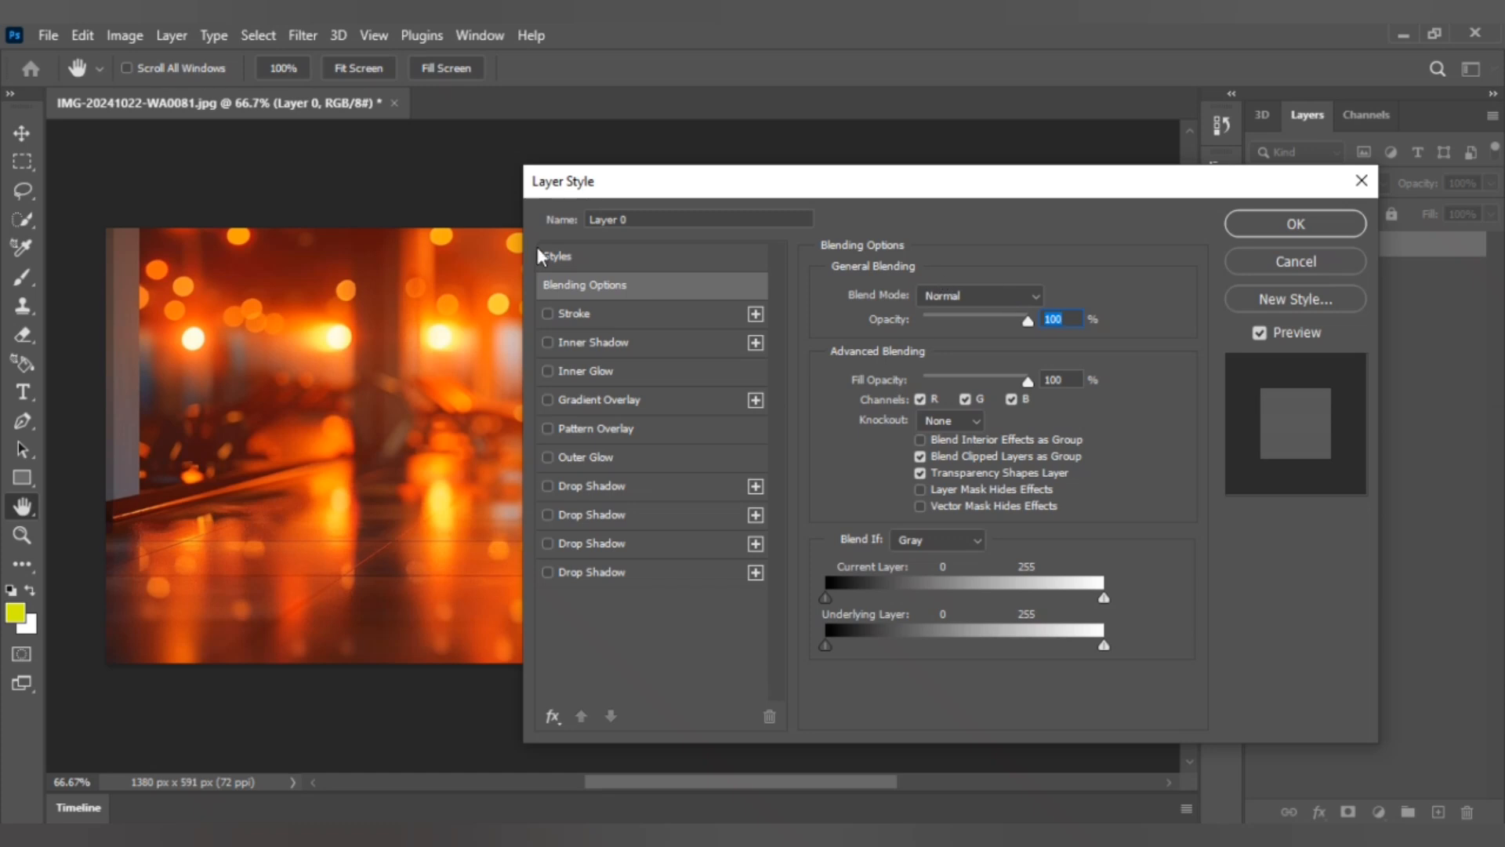
pyautogui.click(640, 222)
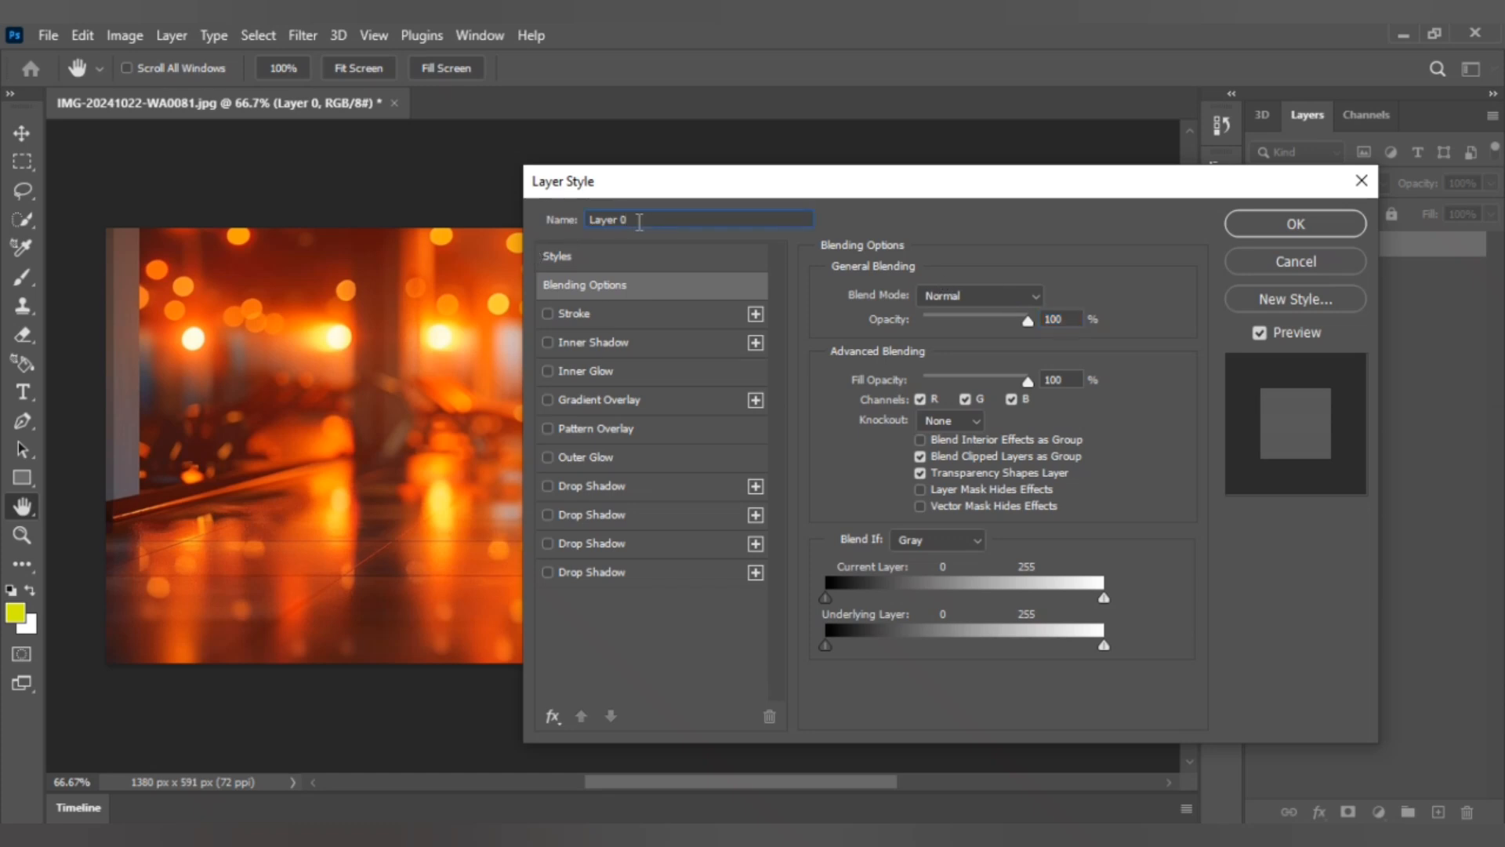
pyautogui.press('BackSpace')
pyautogui.press('BackSpace')
pyautogui.press('BackSpace')
pyautogui.press('BackSpace')
pyautogui.press('BackSpace')
pyautogui.press('BackSpace')
pyautogui.press('BackSpace')
pyautogui.write('BACKGROUNT')
pyautogui.press('BackSpace')
pyautogui.write('D')
pyautogui.click(1246, 223)
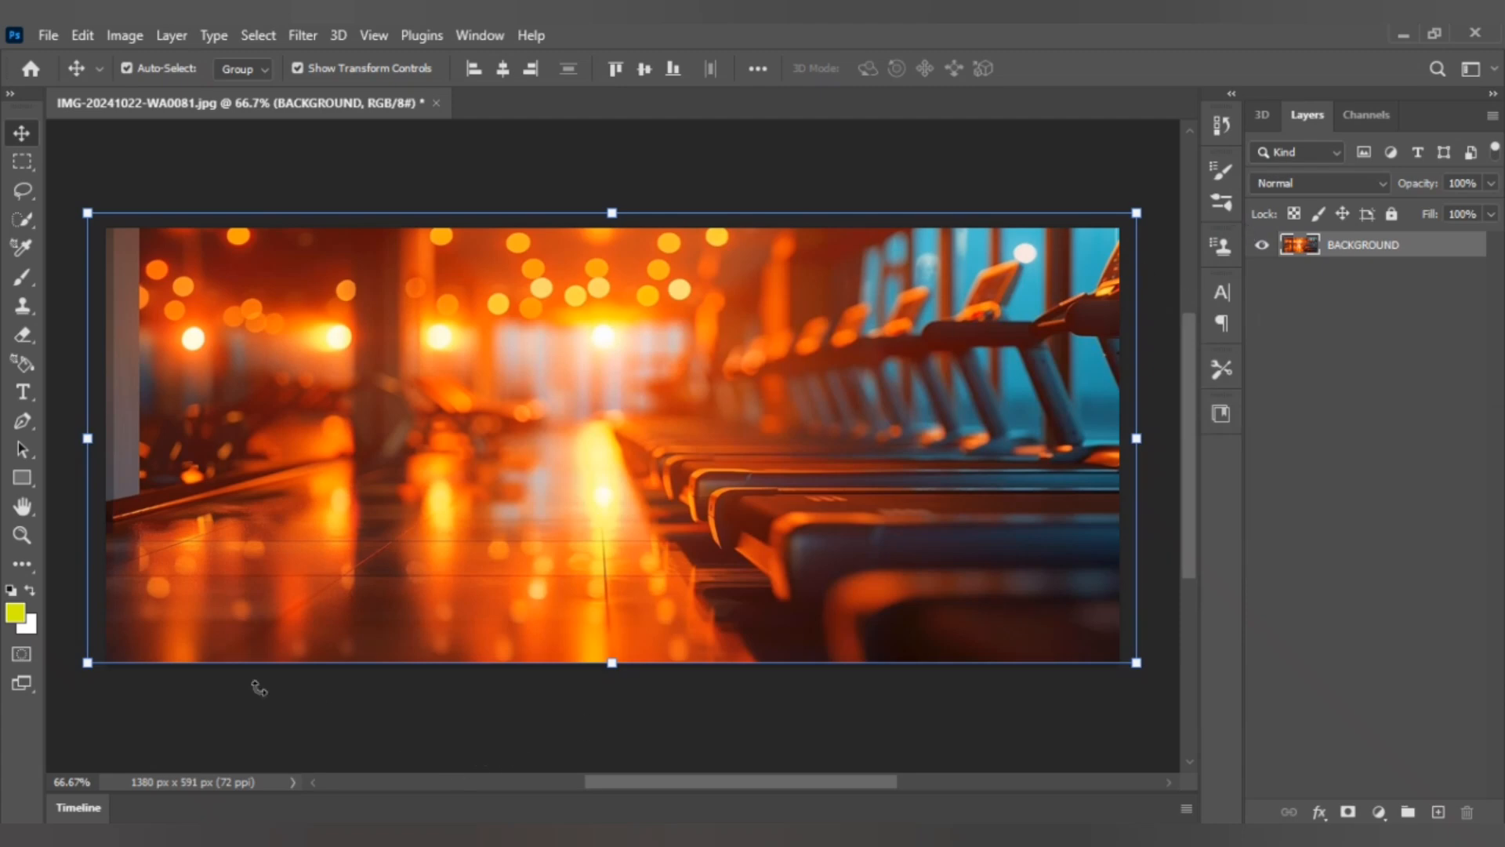
# Step: Move the BACKGROUND layer slightly upward on the canvas
pyautogui.click(21, 535)
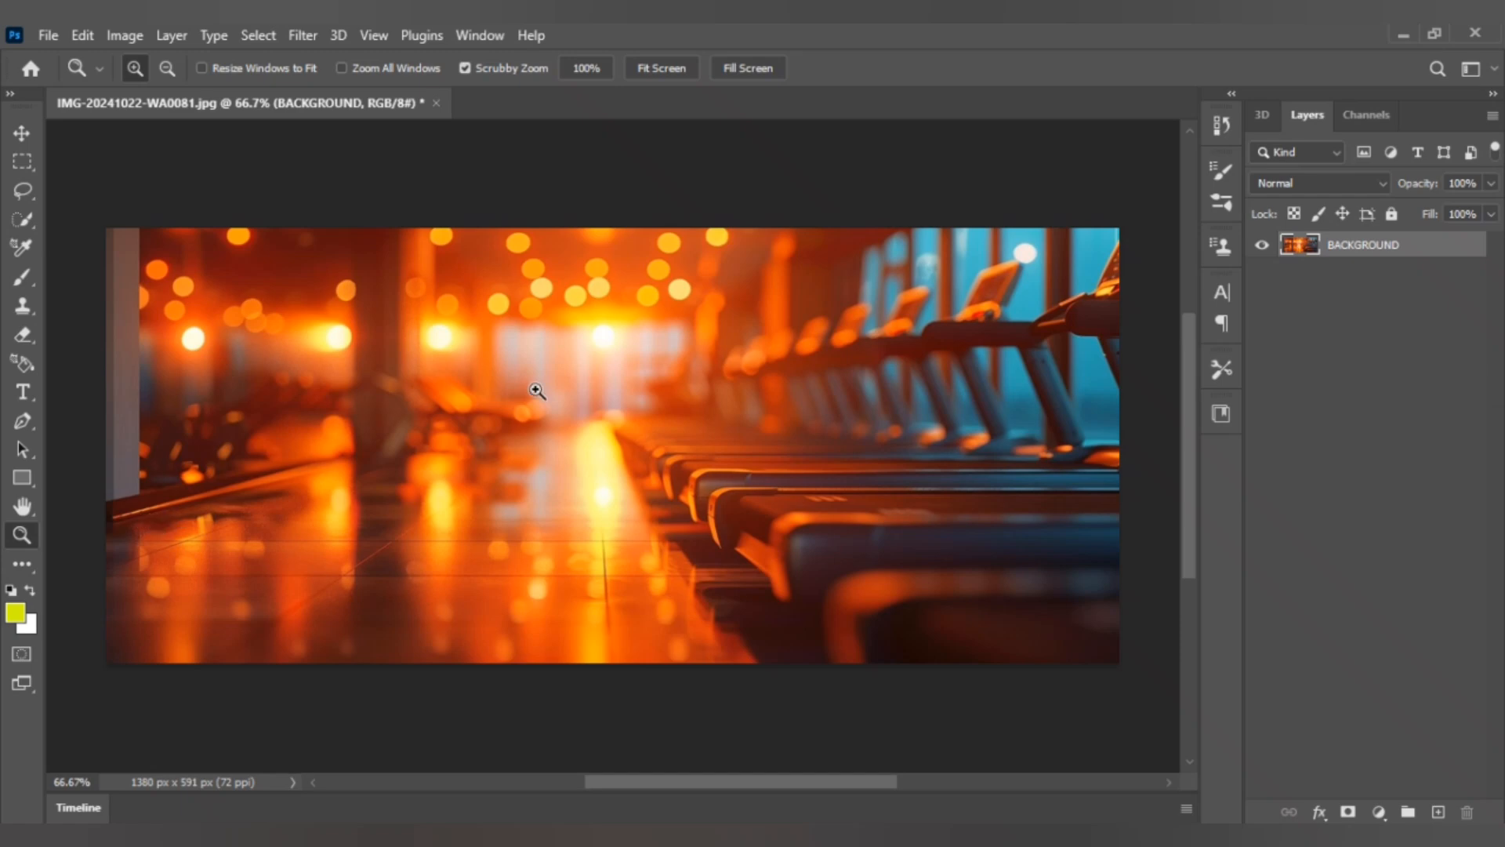
pyautogui.moveTo(560, 395); pyautogui.dragTo(595, 390)
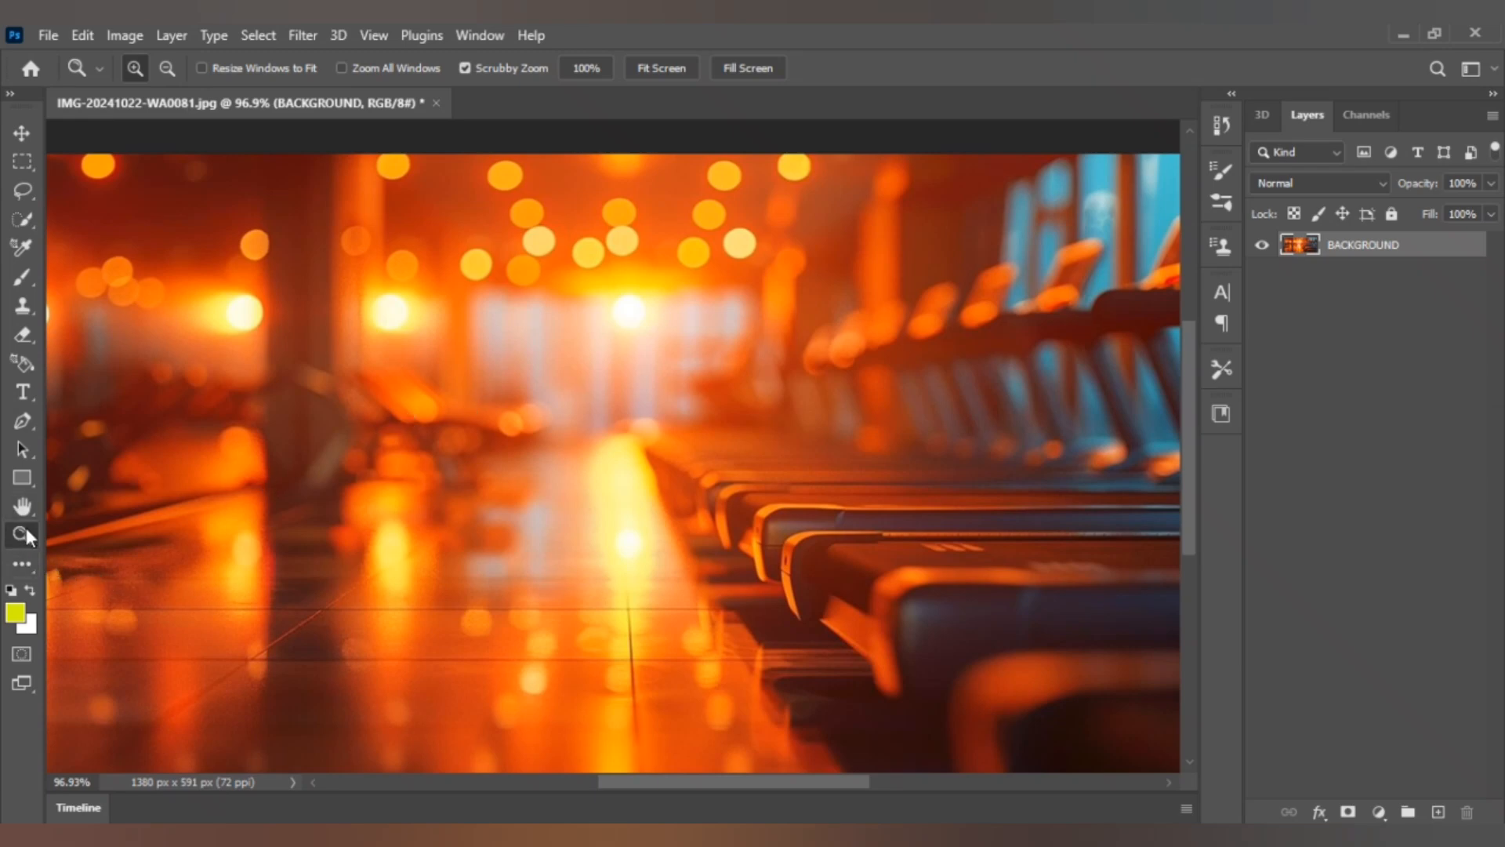
pyautogui.click(31, 132)
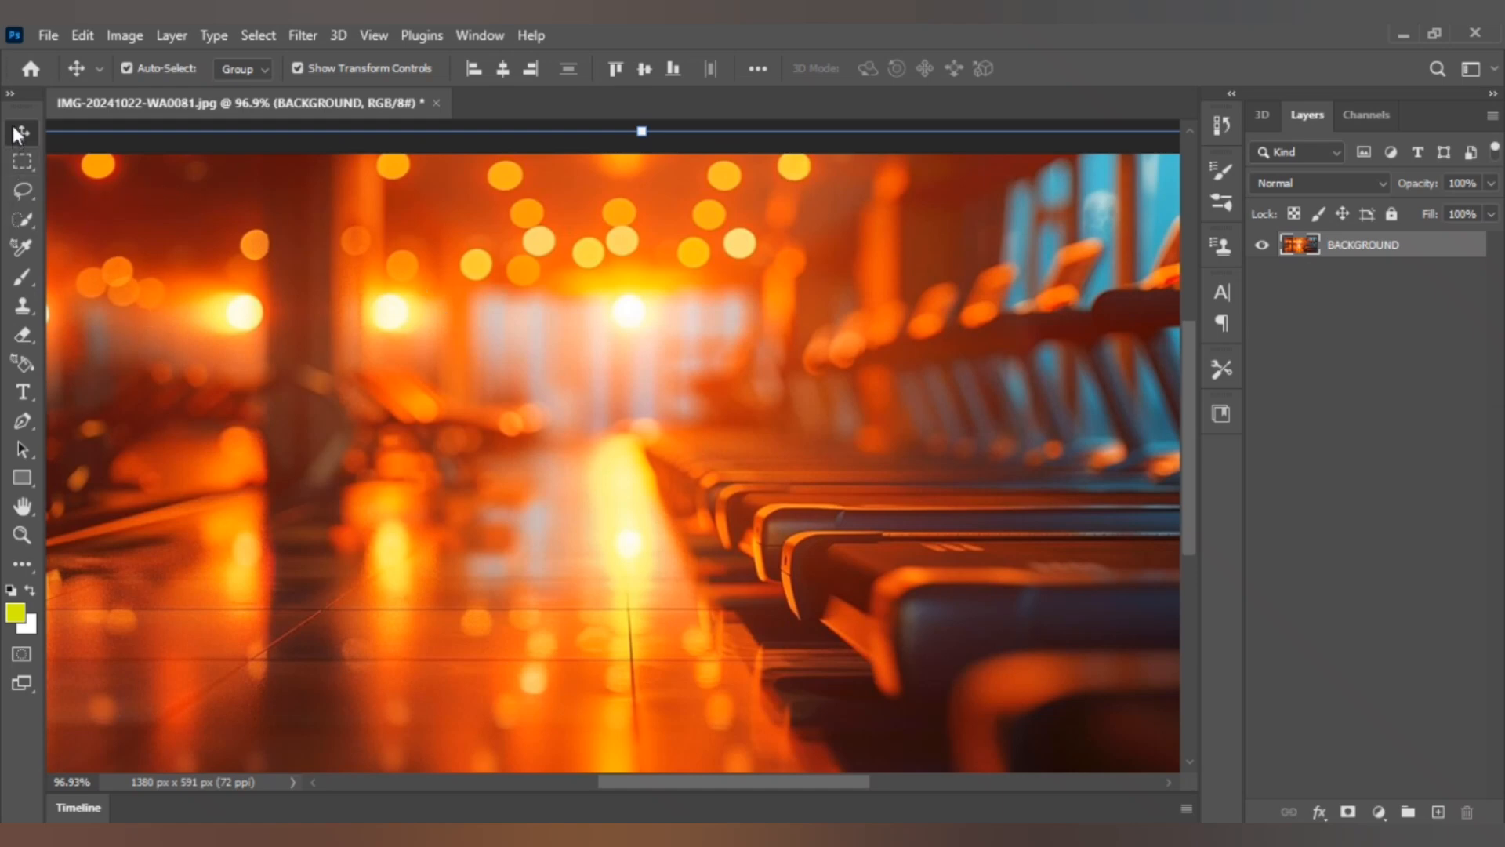
pyautogui.moveTo(356, 318)
pyautogui.mouseDown()
pyautogui.moveTo(352, 267)
pyautogui.moveTo(360, 308)
pyautogui.mouseUp()
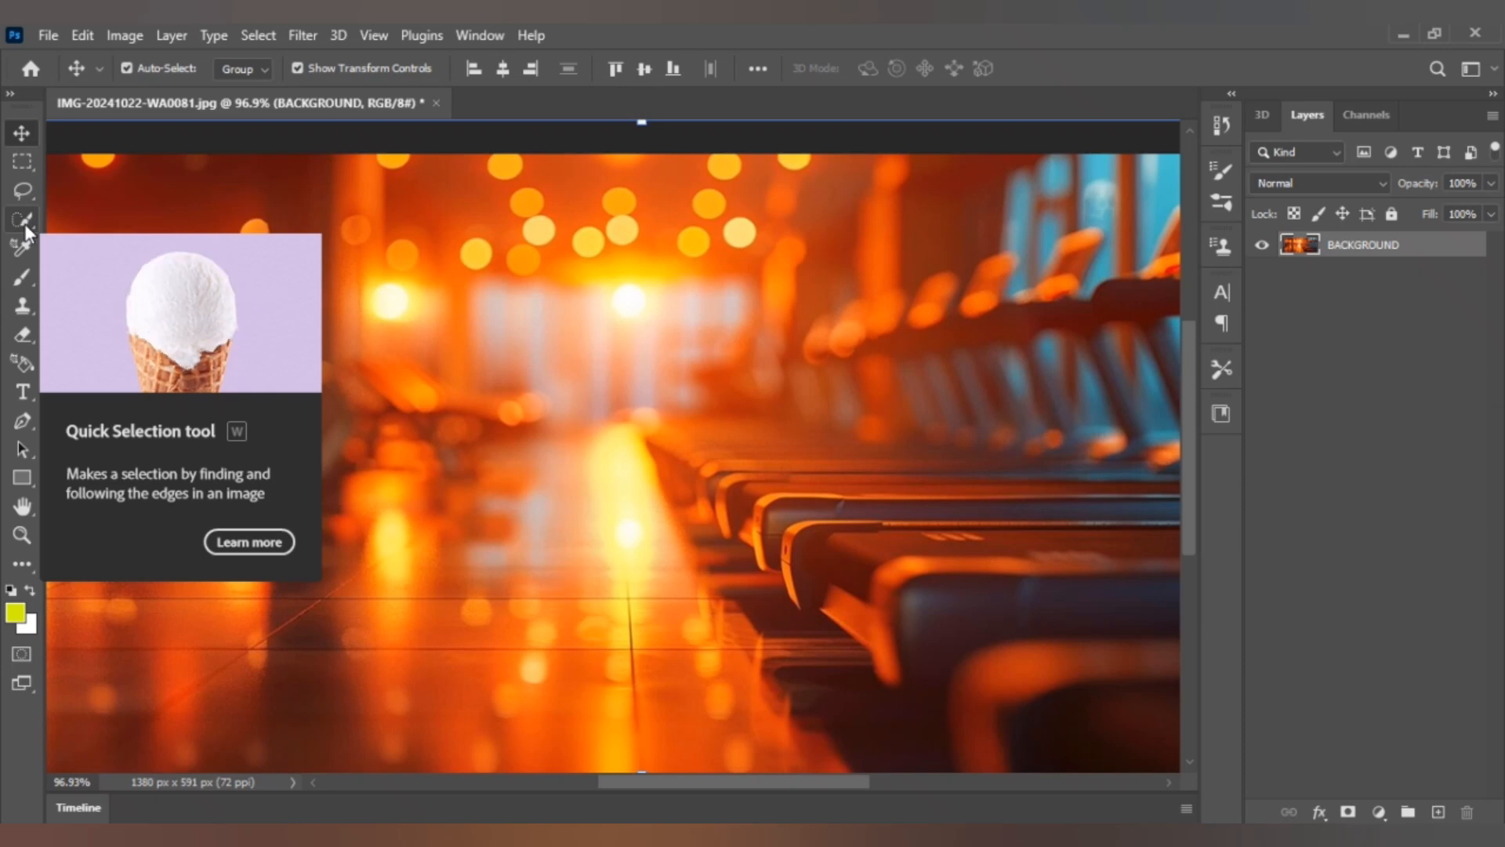
# Step: Paint a soft yellow test stroke with the 78 px Brush over the upper part of the image and undo it
pyautogui.click(36, 265)
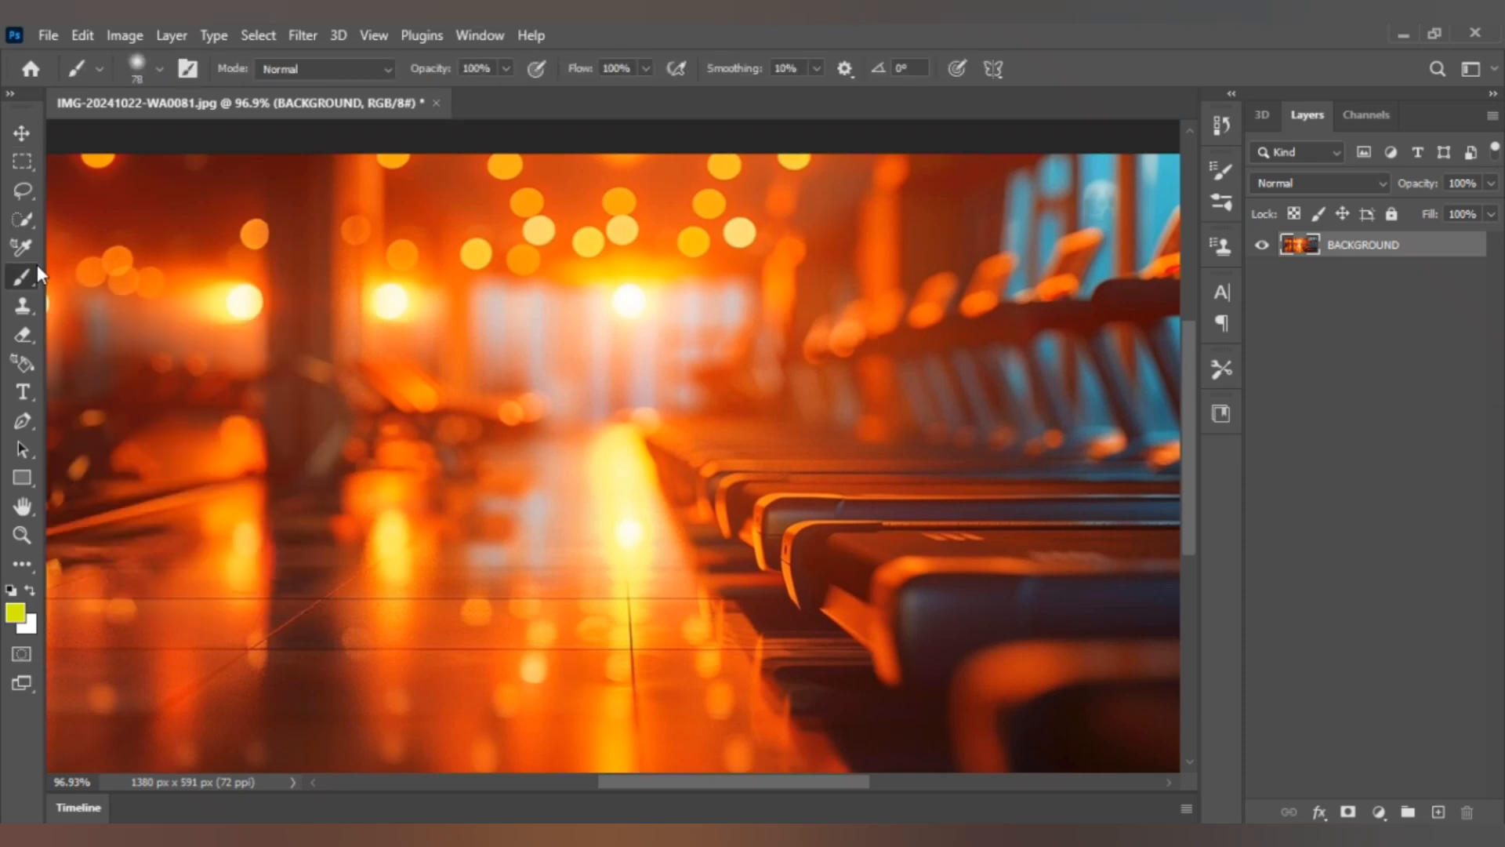
pyautogui.moveTo(440, 201)
pyautogui.mouseDown()
pyautogui.moveTo(549, 266)
pyautogui.moveTo(554, 248)
pyautogui.mouseUp()
pyautogui.rightClick(543, 250)
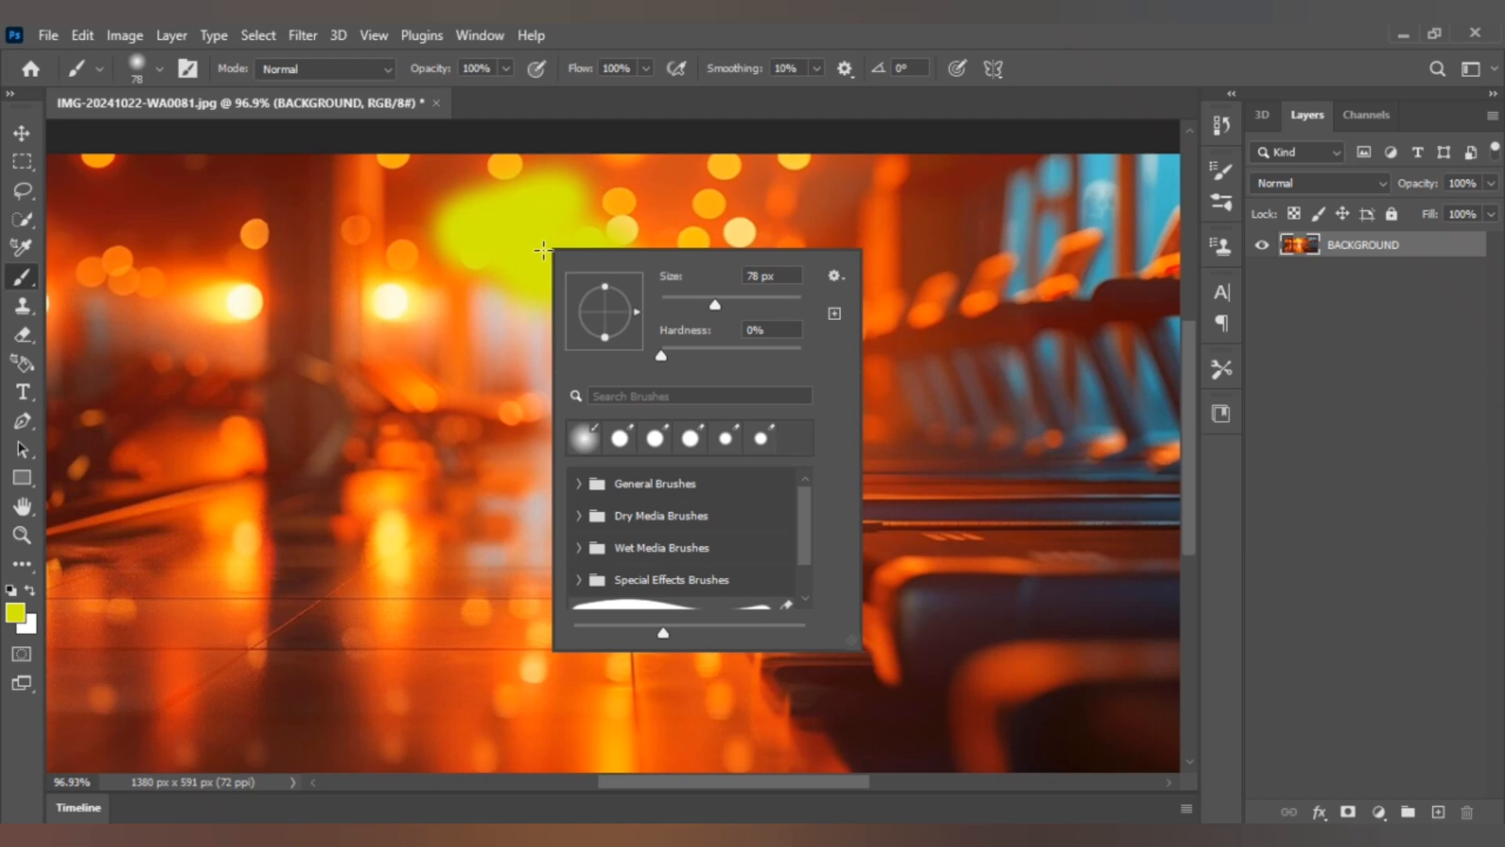
pyautogui.click(529, 236)
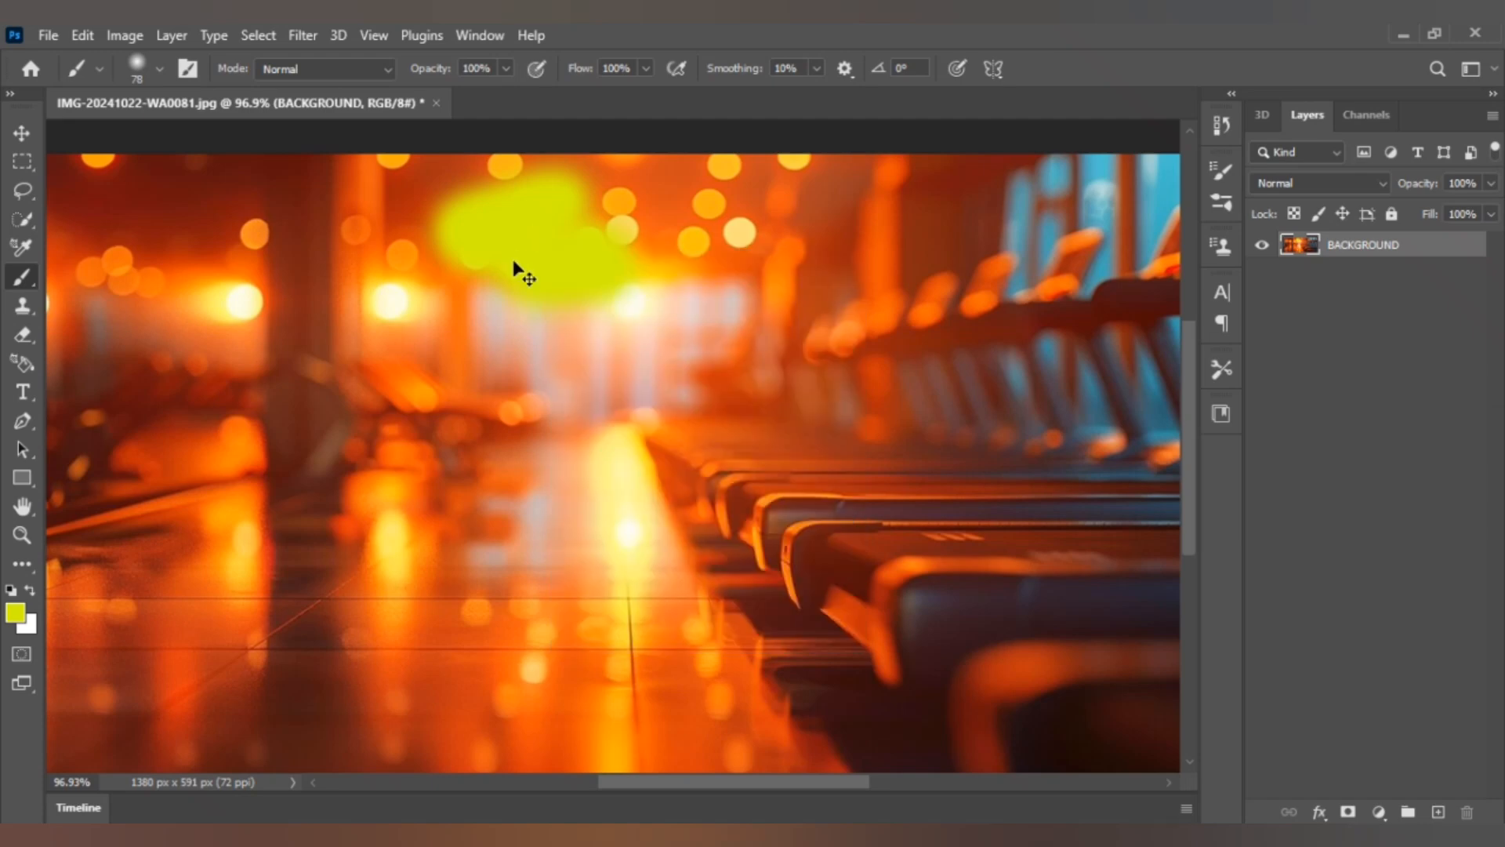
pyautogui.hotkey('ctrl', 'z')
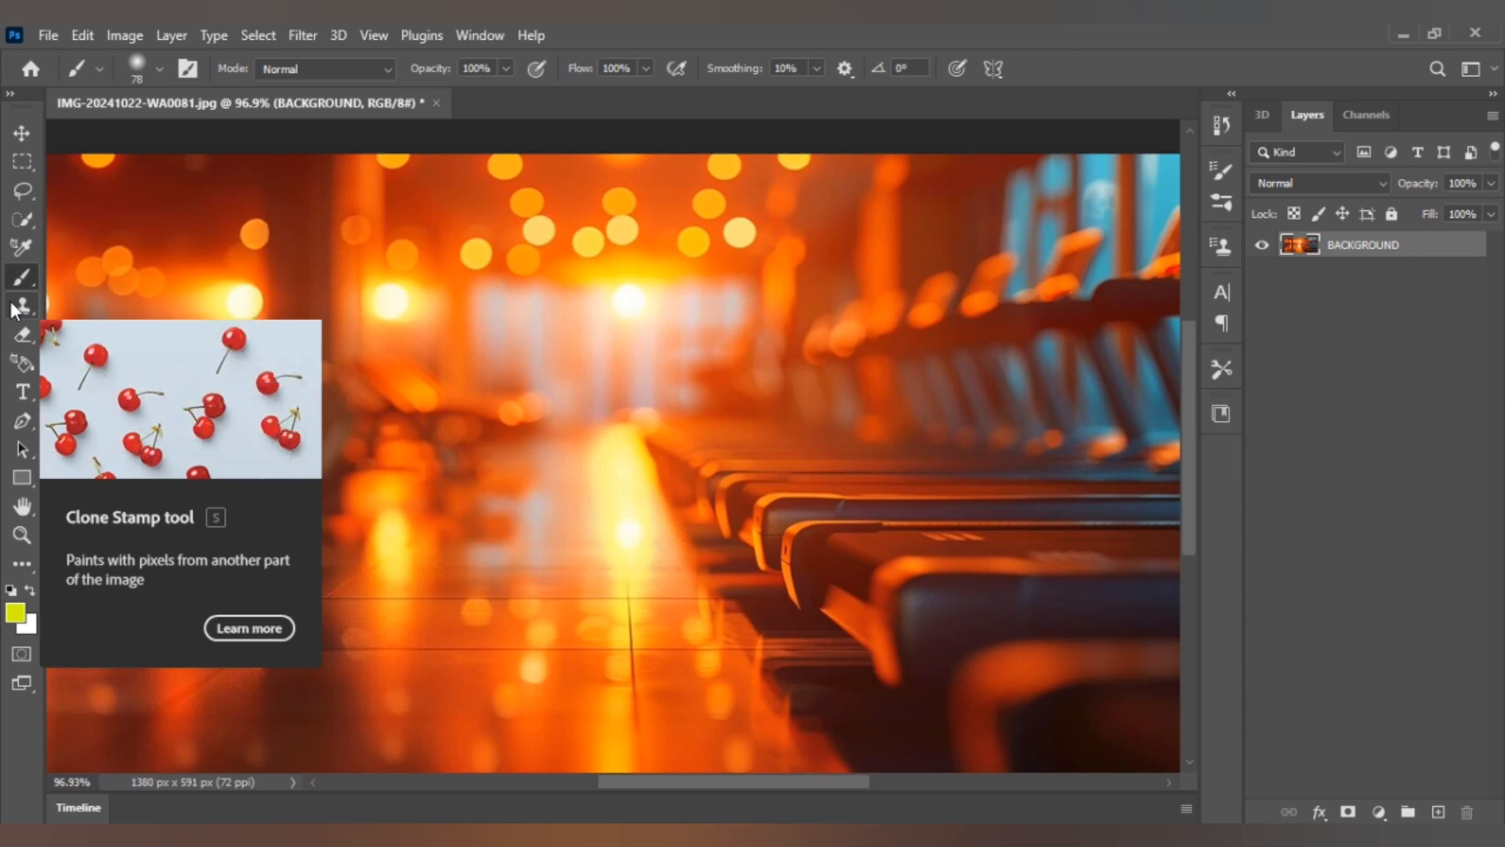
# Step: Draw a four-point Z-shaped path with the Pen tool over the middle of the image and undo all its points
pyautogui.click(22, 334)
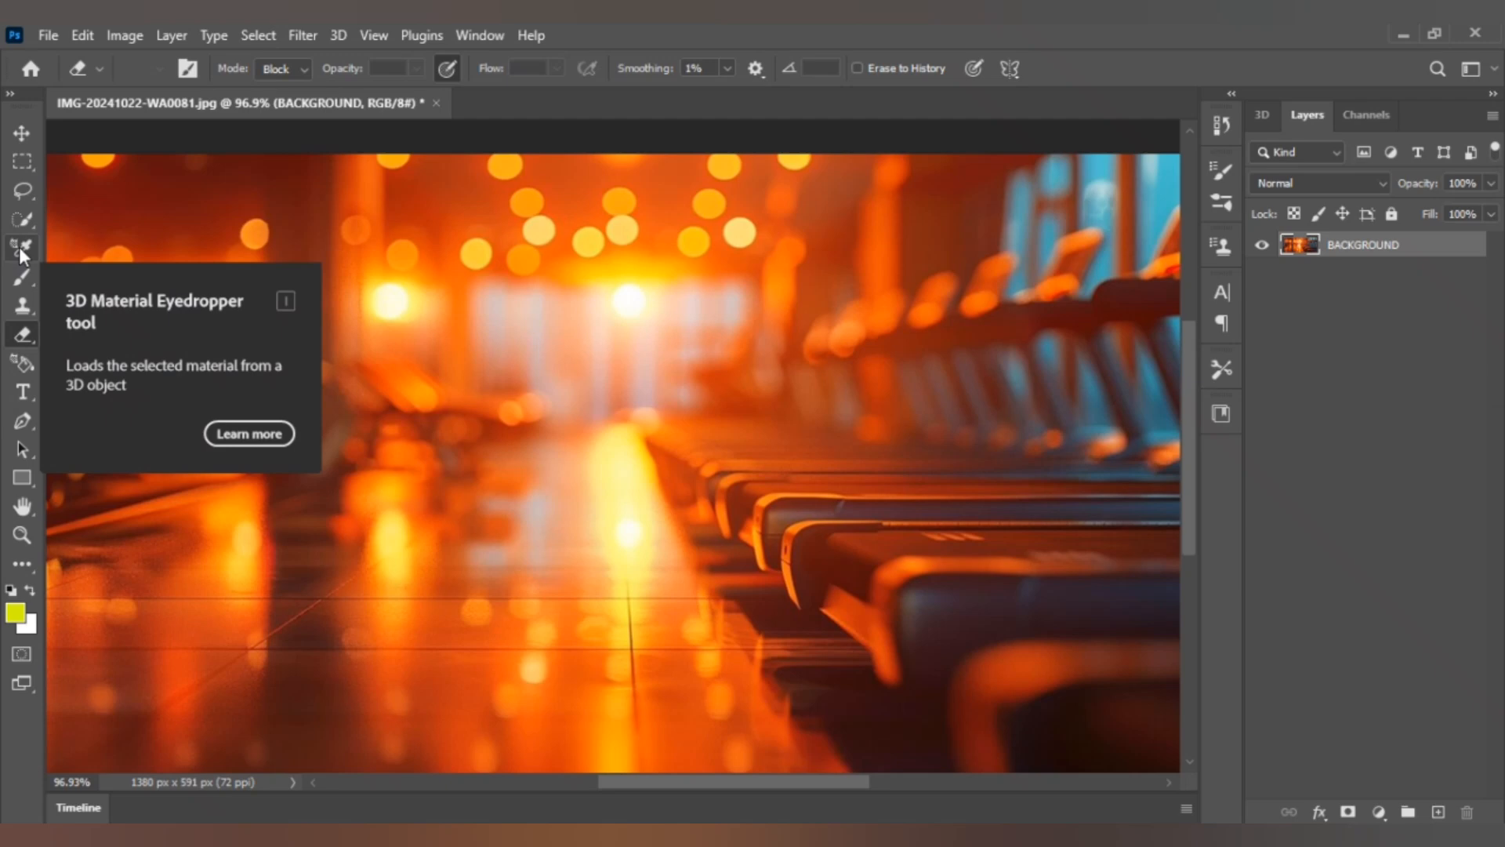
pyautogui.click(20, 424)
pyautogui.click(399, 294)
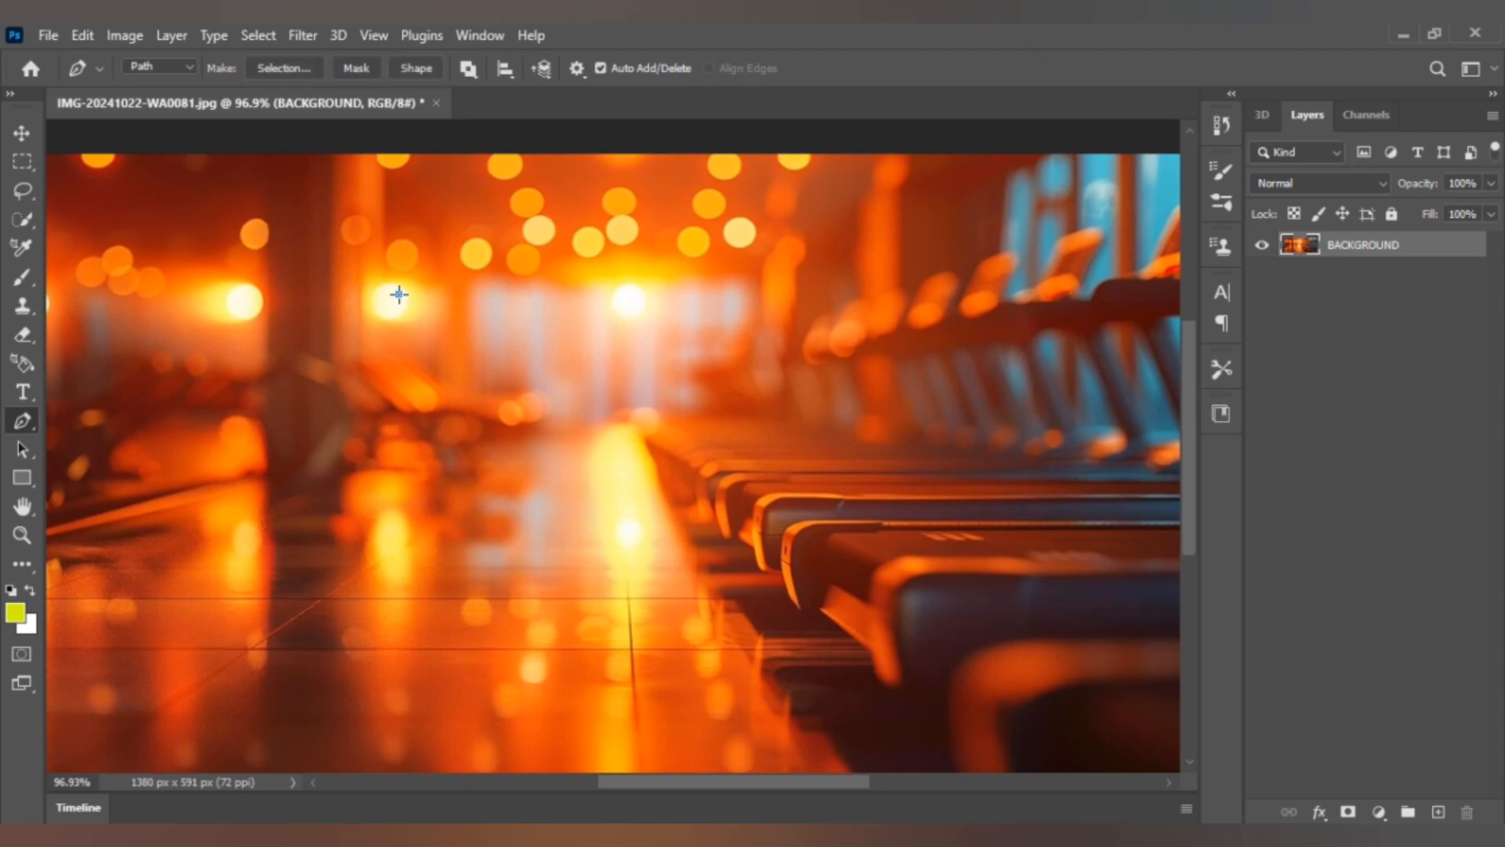
pyautogui.click(619, 293)
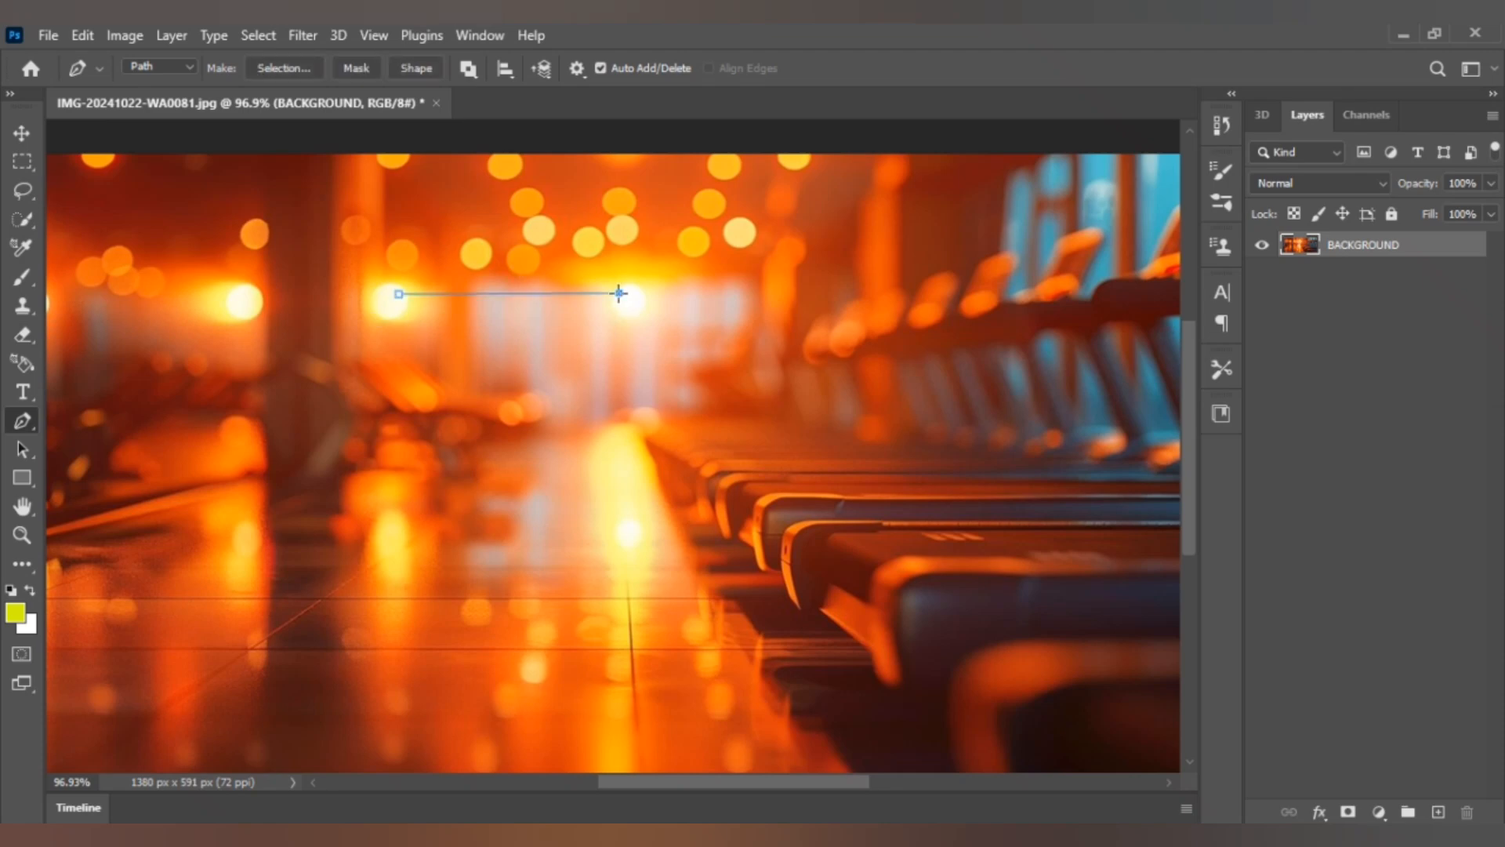
pyautogui.click(410, 464)
pyautogui.click(617, 464)
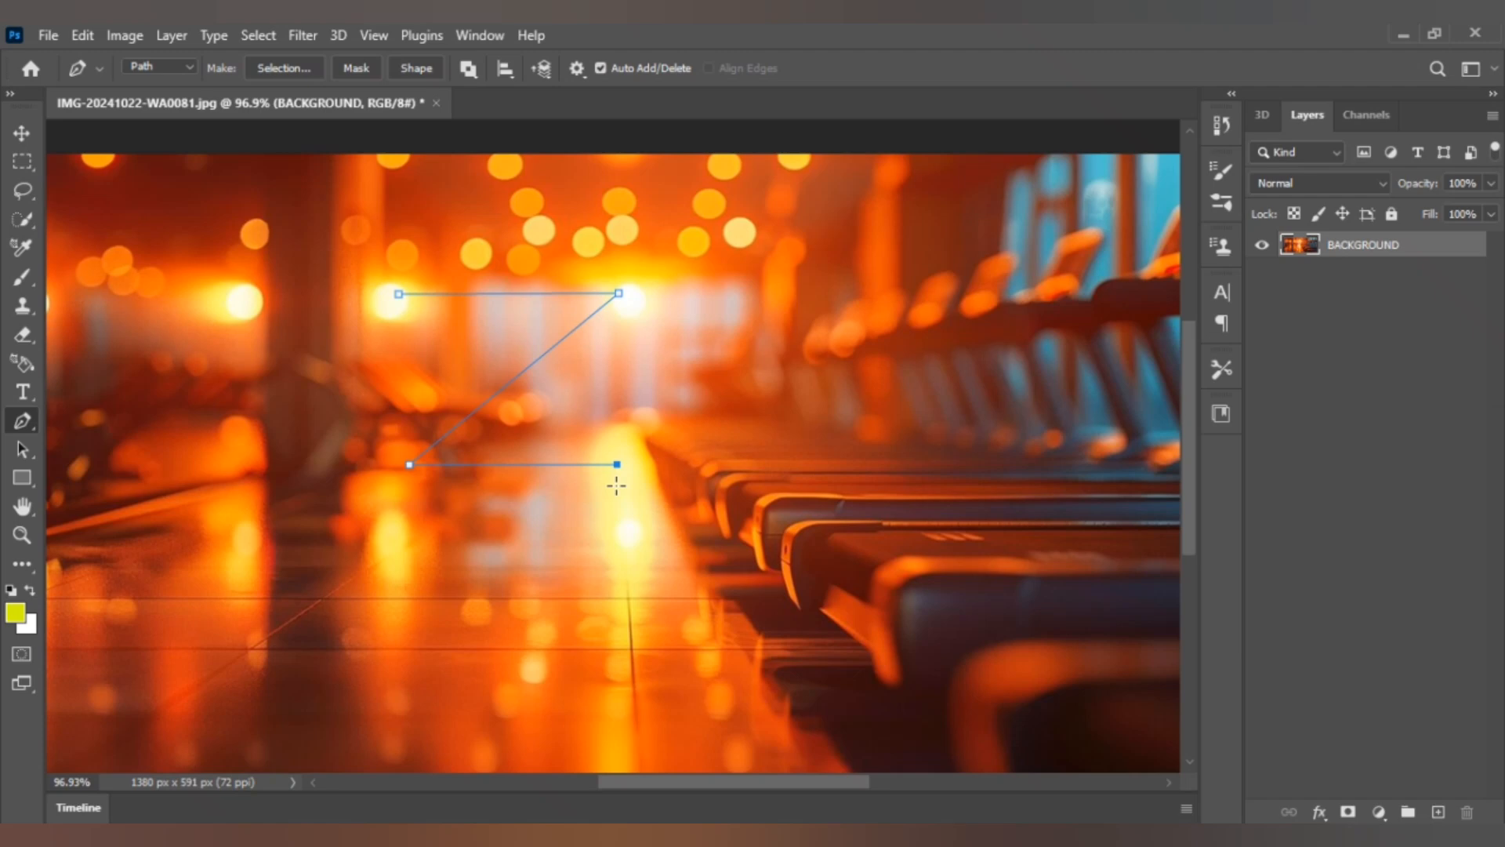
pyautogui.hotkey('ctrl', 'z')
pyautogui.hotkey('ctrl', 'z')
pyautogui.hotkey('ctrl', 'z')
pyautogui.hotkey('ctrl', 'z')
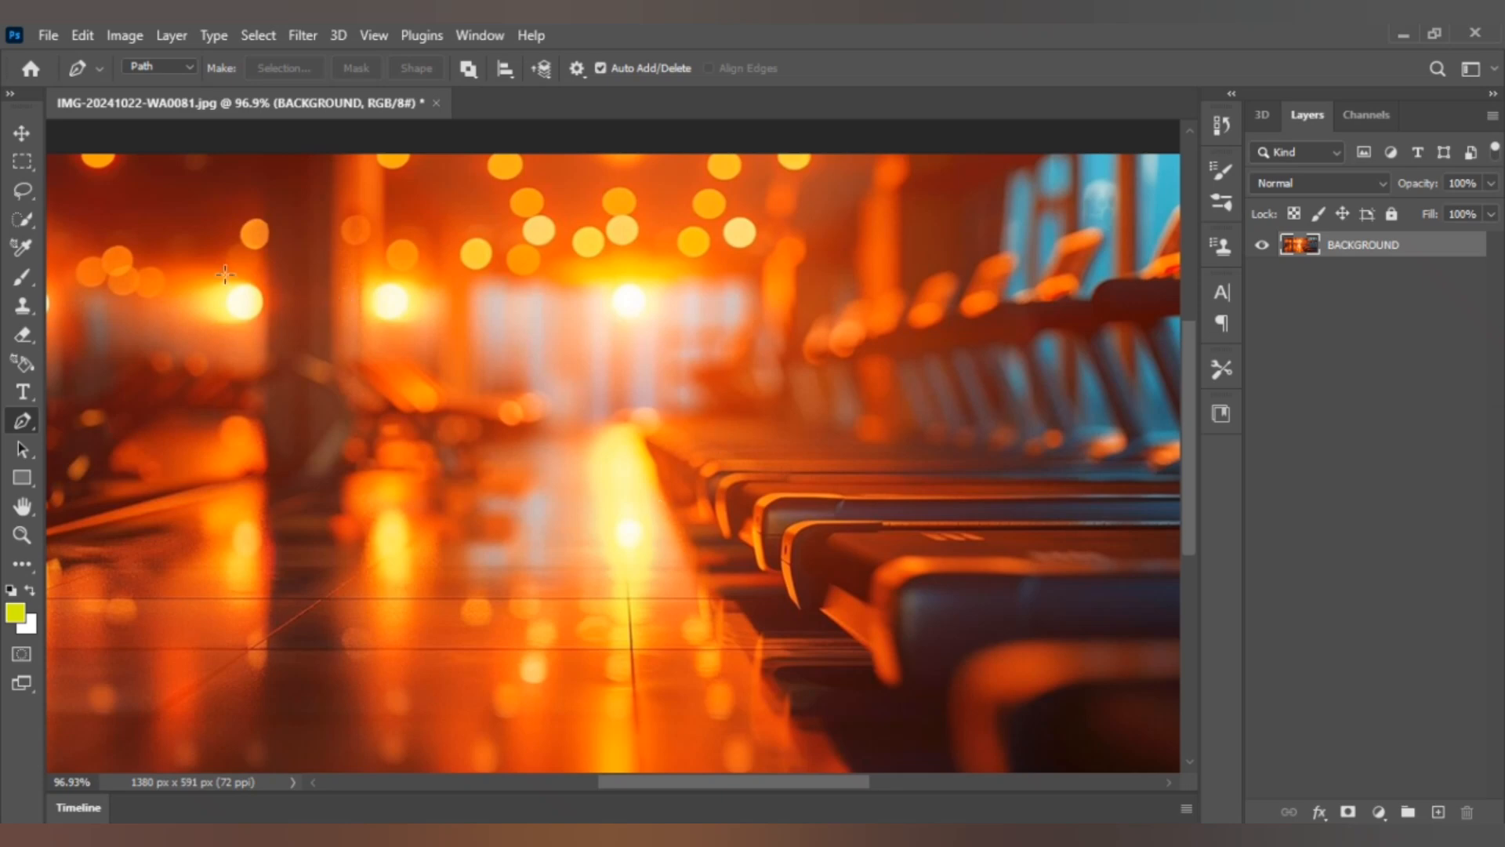
# Step: Place the Desktop photo of the seated man as an embedded image above the BACKGROUND layer
pyautogui.click(48, 34)
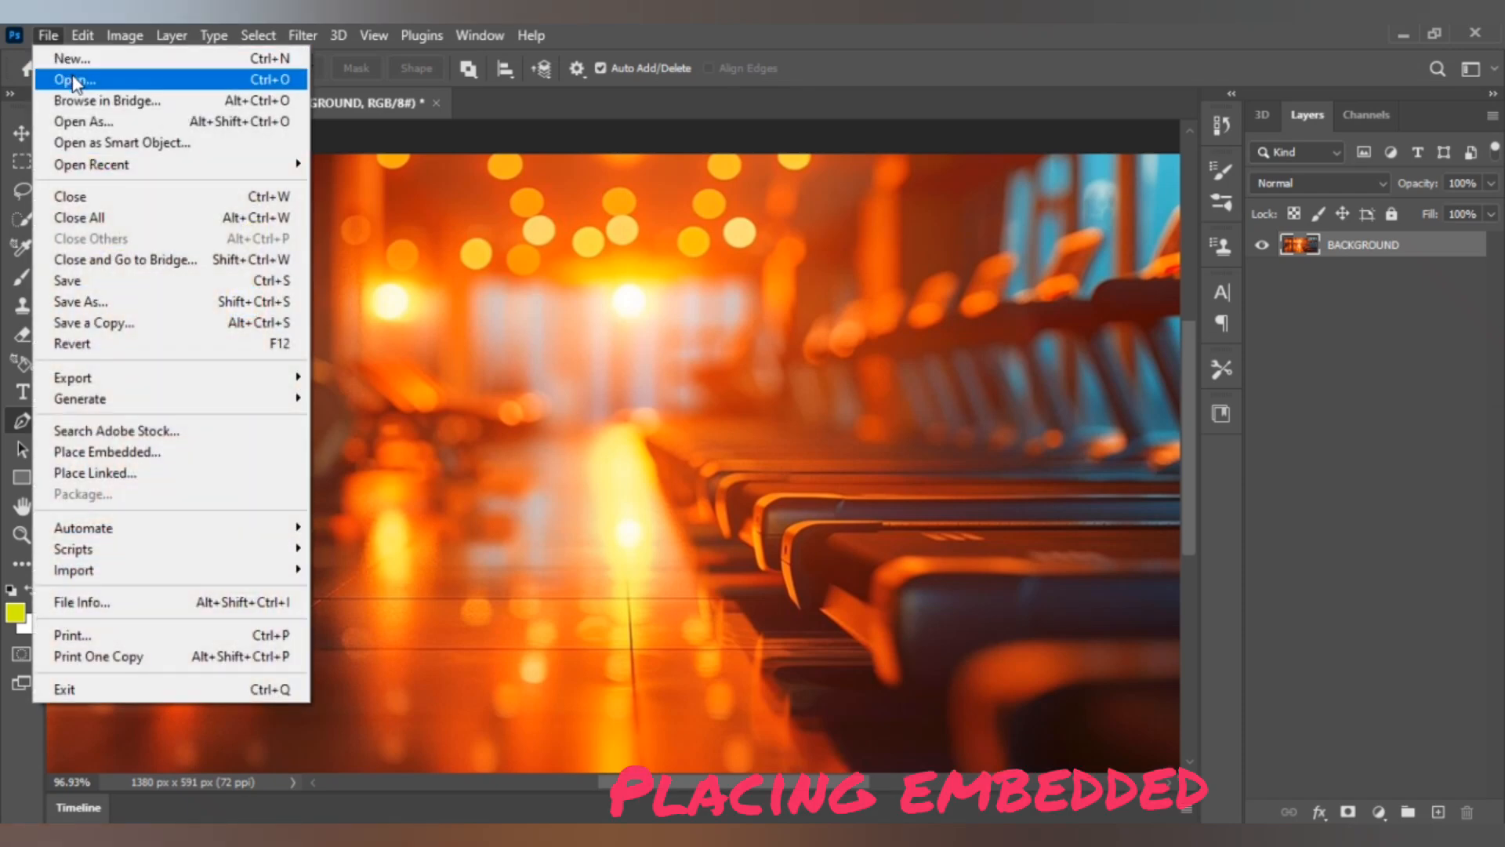
pyautogui.click(123, 457)
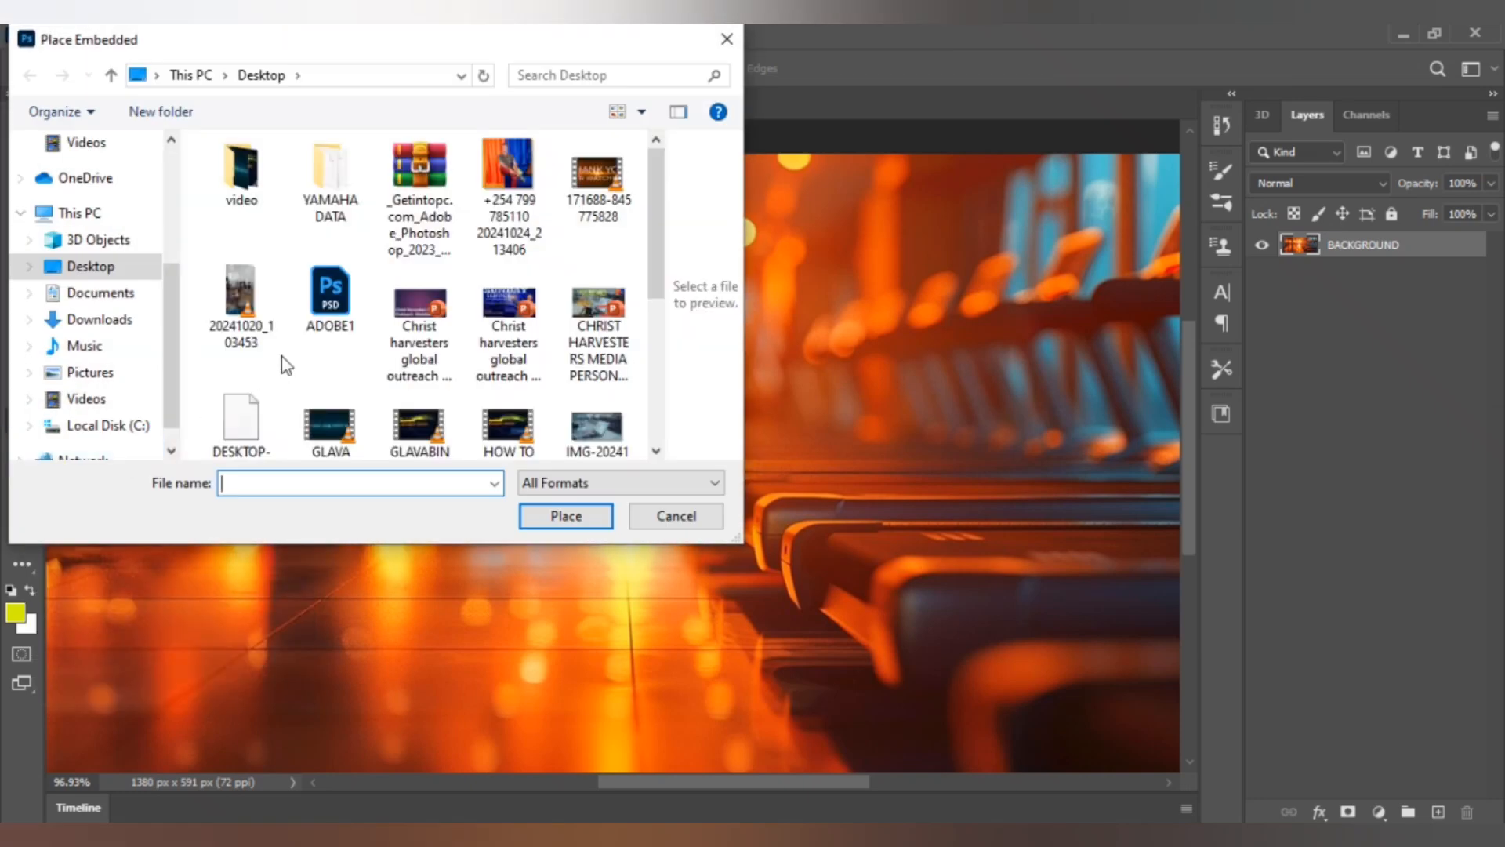
pyautogui.click(520, 158)
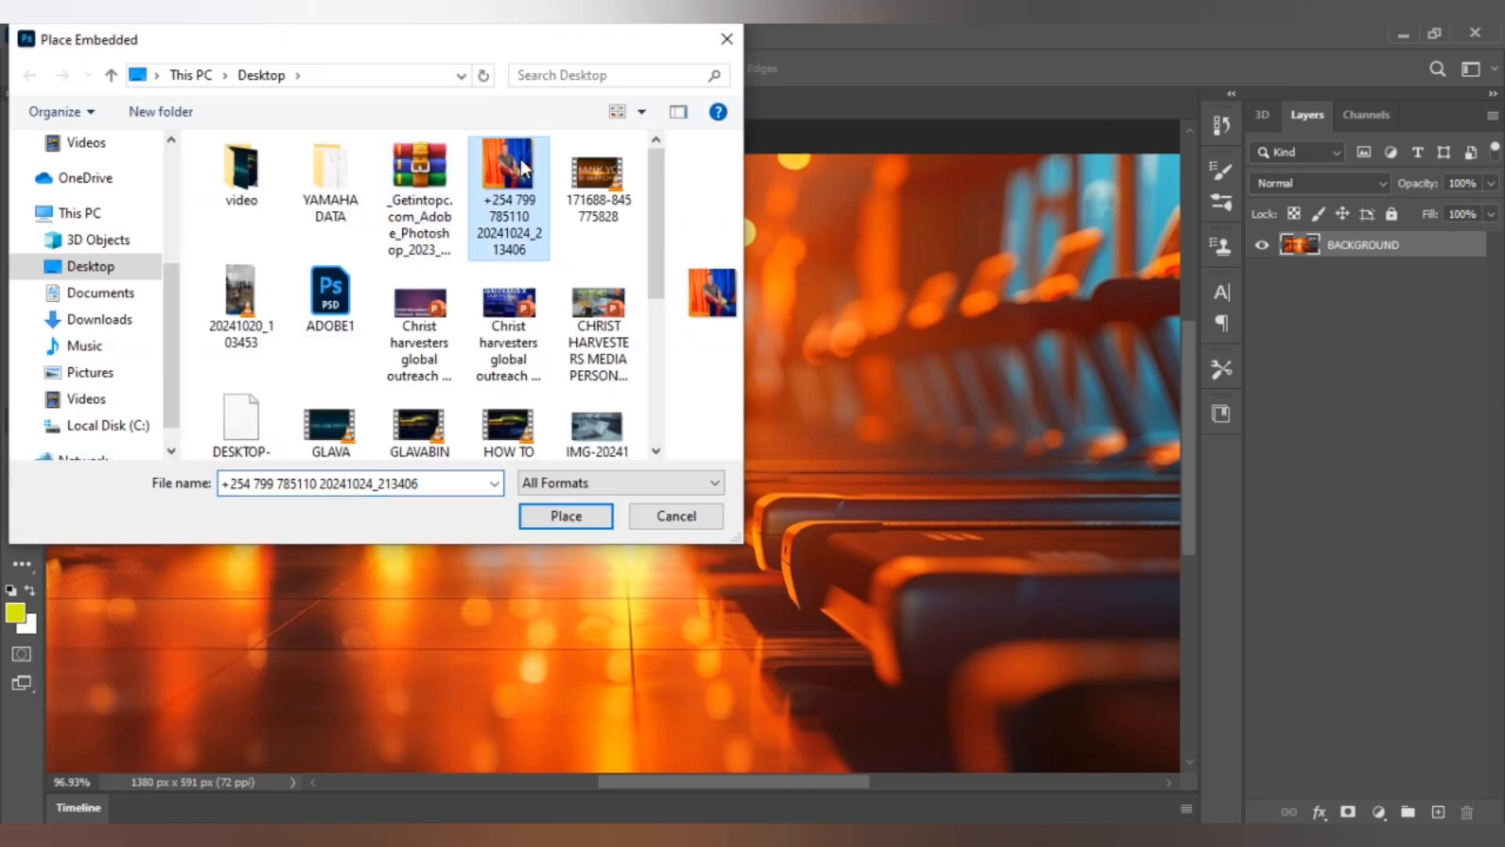
pyautogui.click(571, 515)
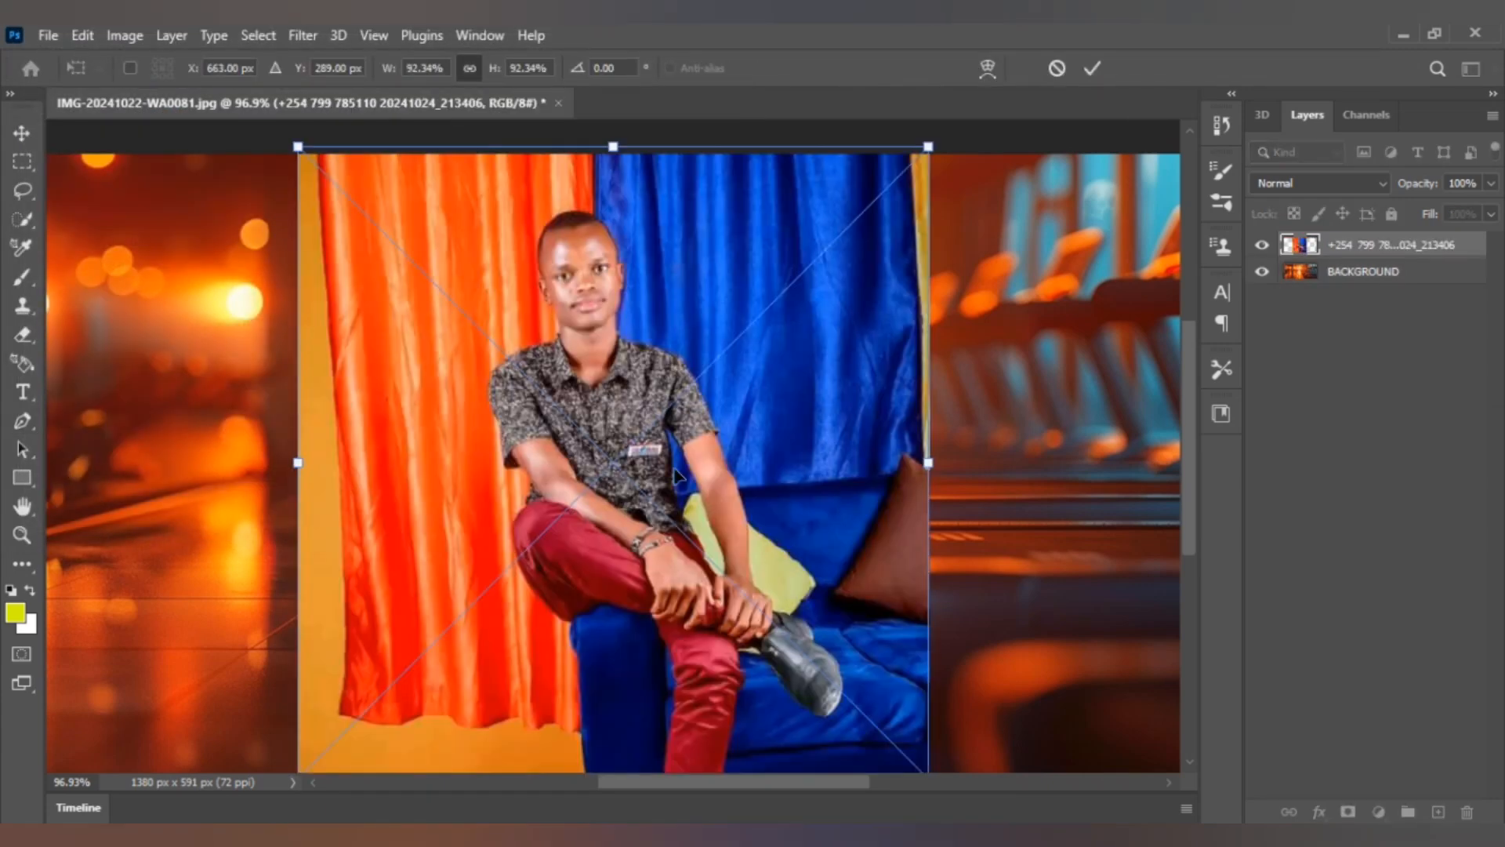
# Step: Scale the placed photo to about 70.75% and position it in the lower left part of the image
pyautogui.moveTo(928, 467); pyautogui.dragTo(715, 463)
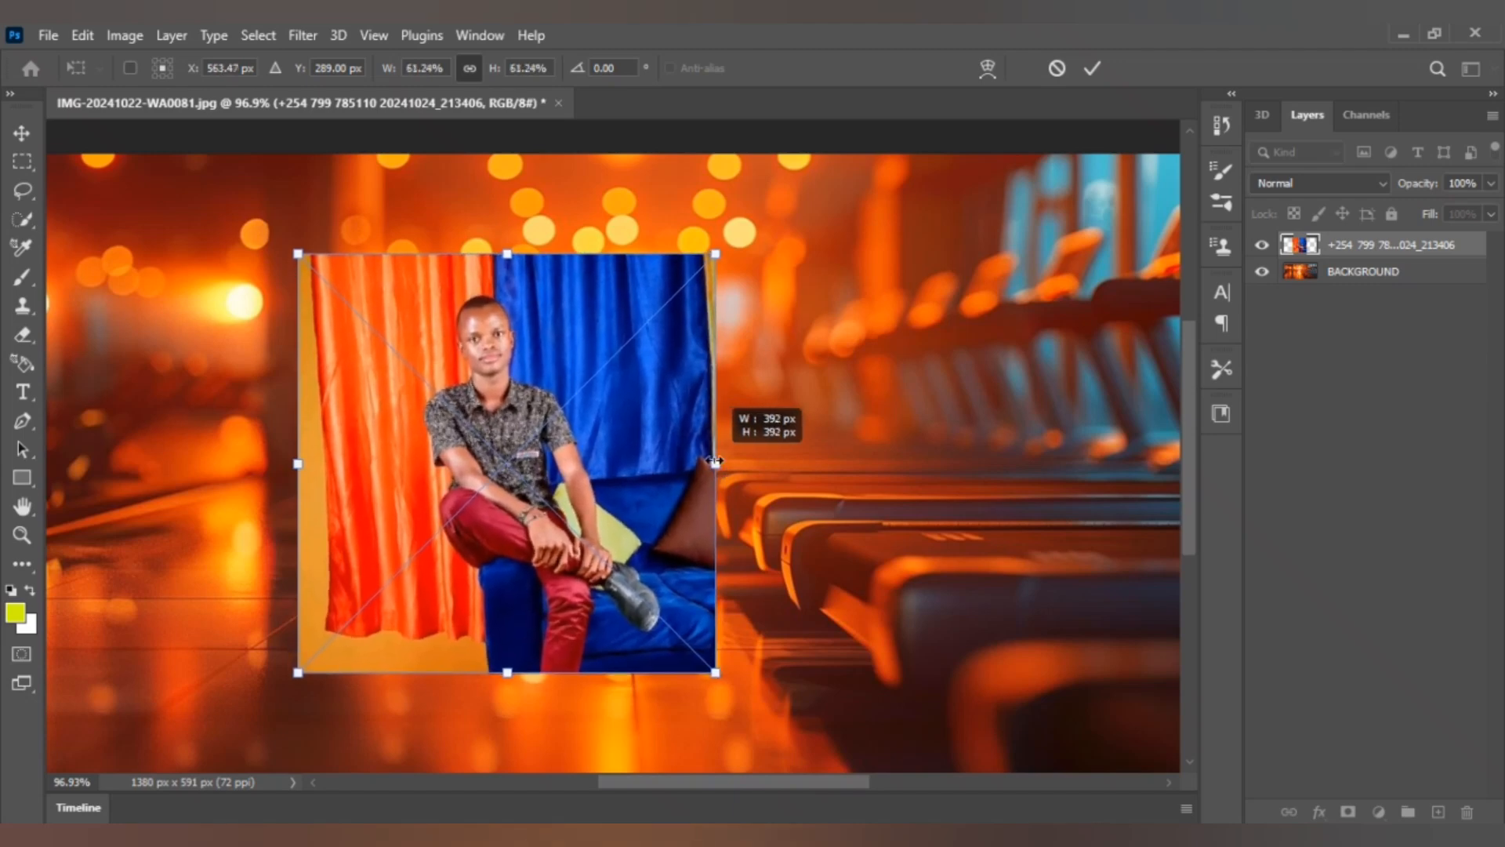
pyautogui.moveTo(510, 436); pyautogui.dragTo(381, 532)
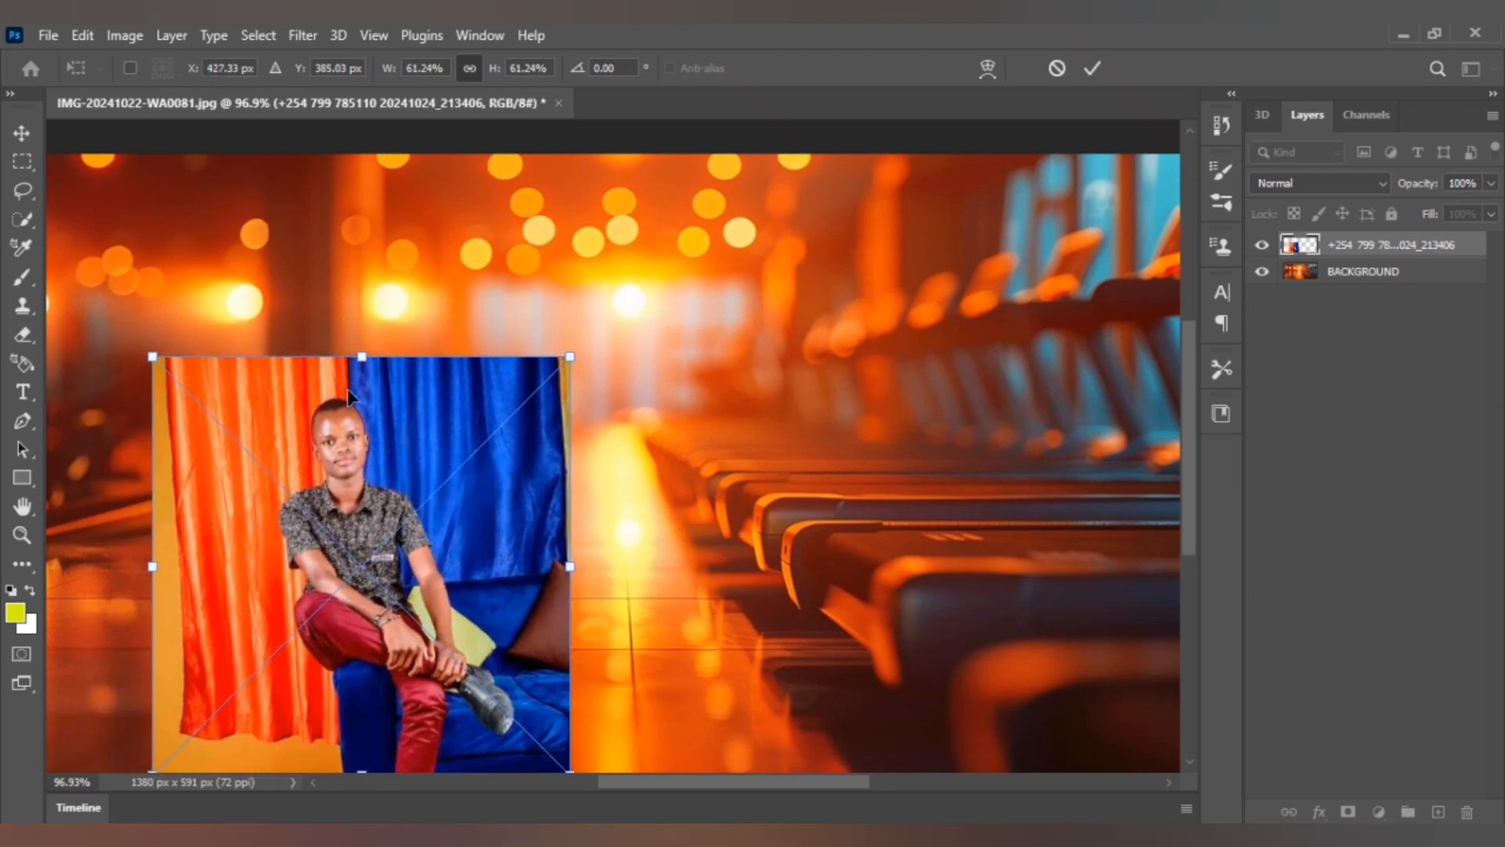
pyautogui.moveTo(363, 358); pyautogui.dragTo(368, 292)
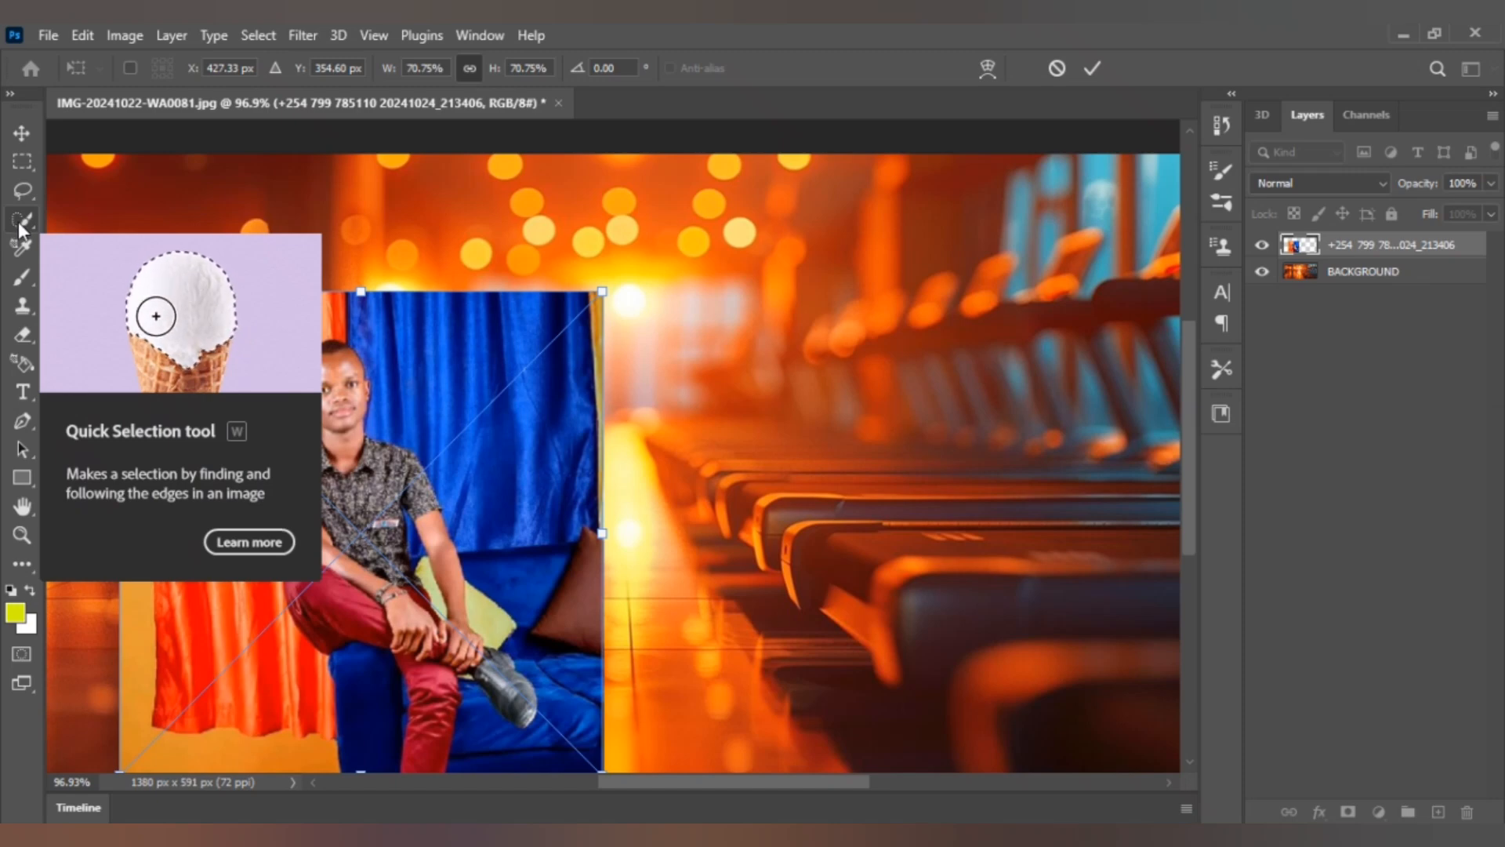
# Step: Try selecting the man's head with Quick Selection strokes over his face, undoing each stroke
pyautogui.click(17, 221)
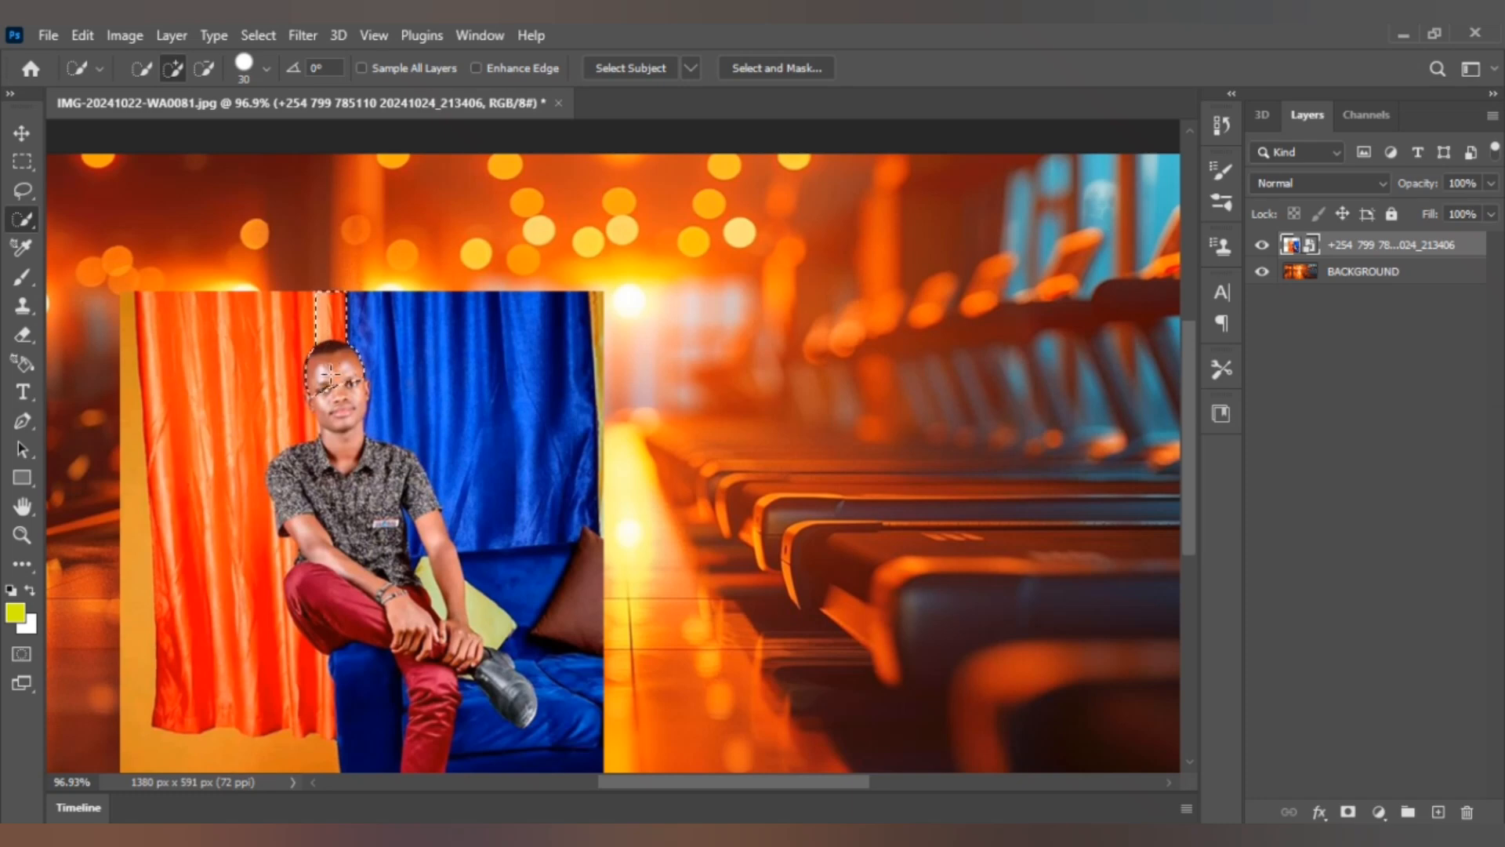
pyautogui.hotkey('ctrl', 'd')
pyautogui.moveTo(339, 383); pyautogui.dragTo(344, 405)
pyautogui.hotkey('ctrl', 'z')
pyautogui.moveTo(317, 401); pyautogui.dragTo(327, 407)
pyautogui.hotkey('ctrl', 'z')
pyautogui.moveTo(345, 388); pyautogui.dragTo(357, 453)
pyautogui.hotkey('ctrl', 'z')
# Step: Select the man's head, shirt, bent arm and legs with the Quick Selection tool at brush size 30
pyautogui.click(344, 404)
pyautogui.click(347, 439)
pyautogui.click(384, 472)
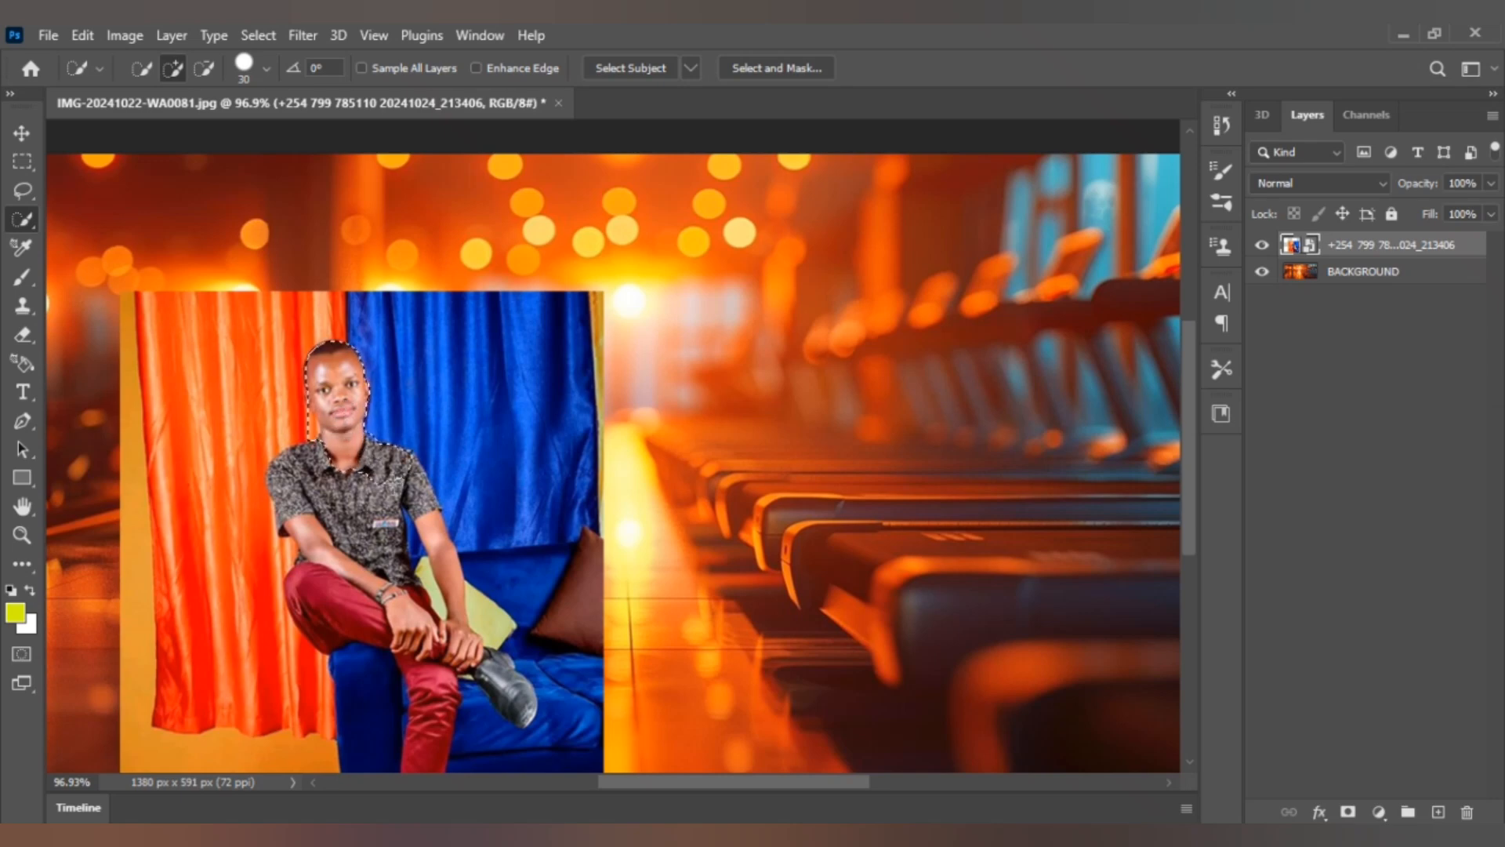
pyautogui.click(417, 506)
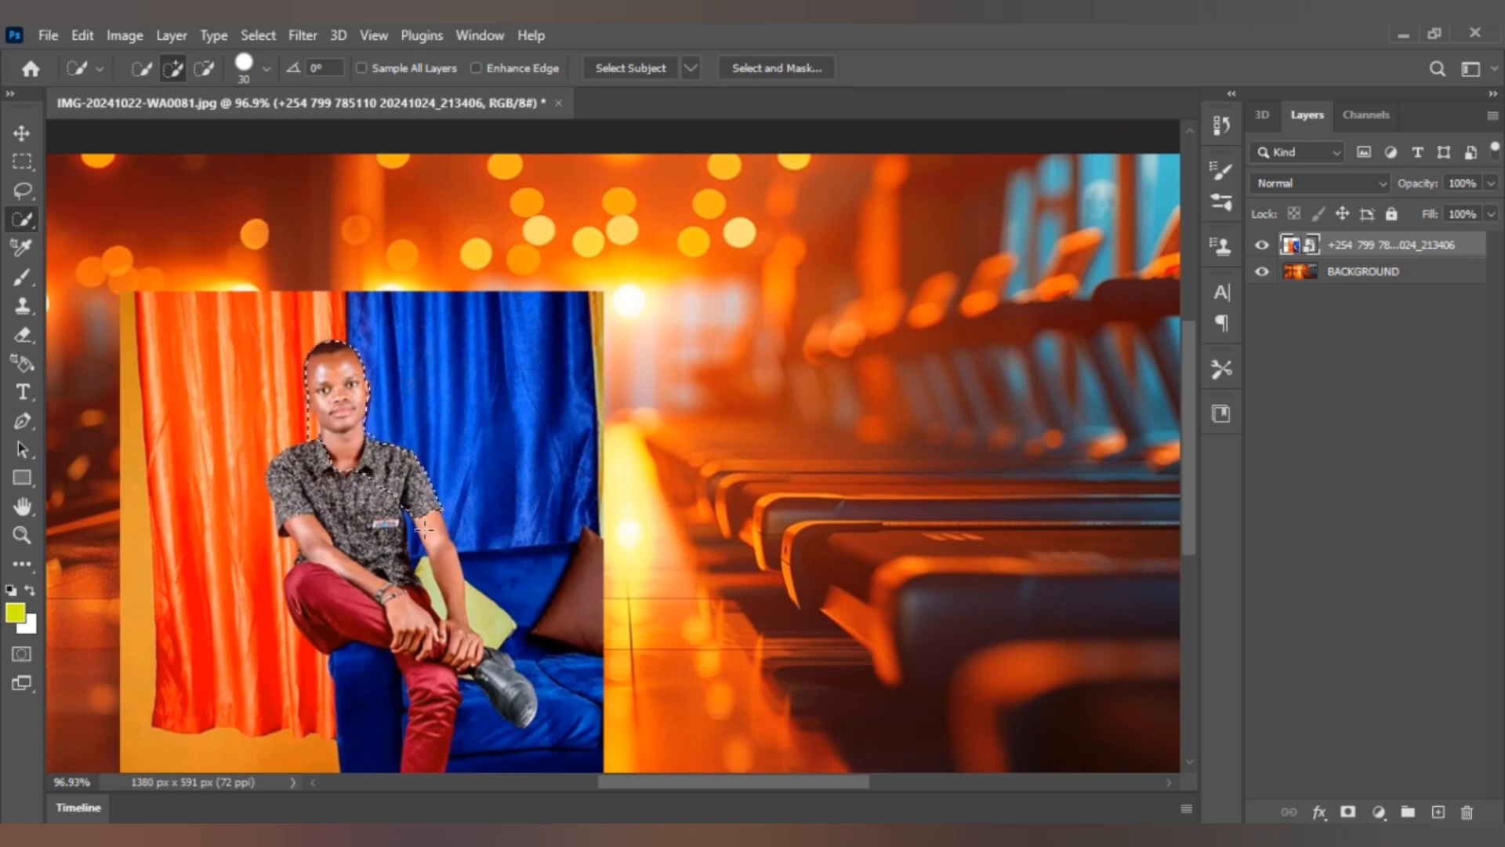
pyautogui.click(440, 553)
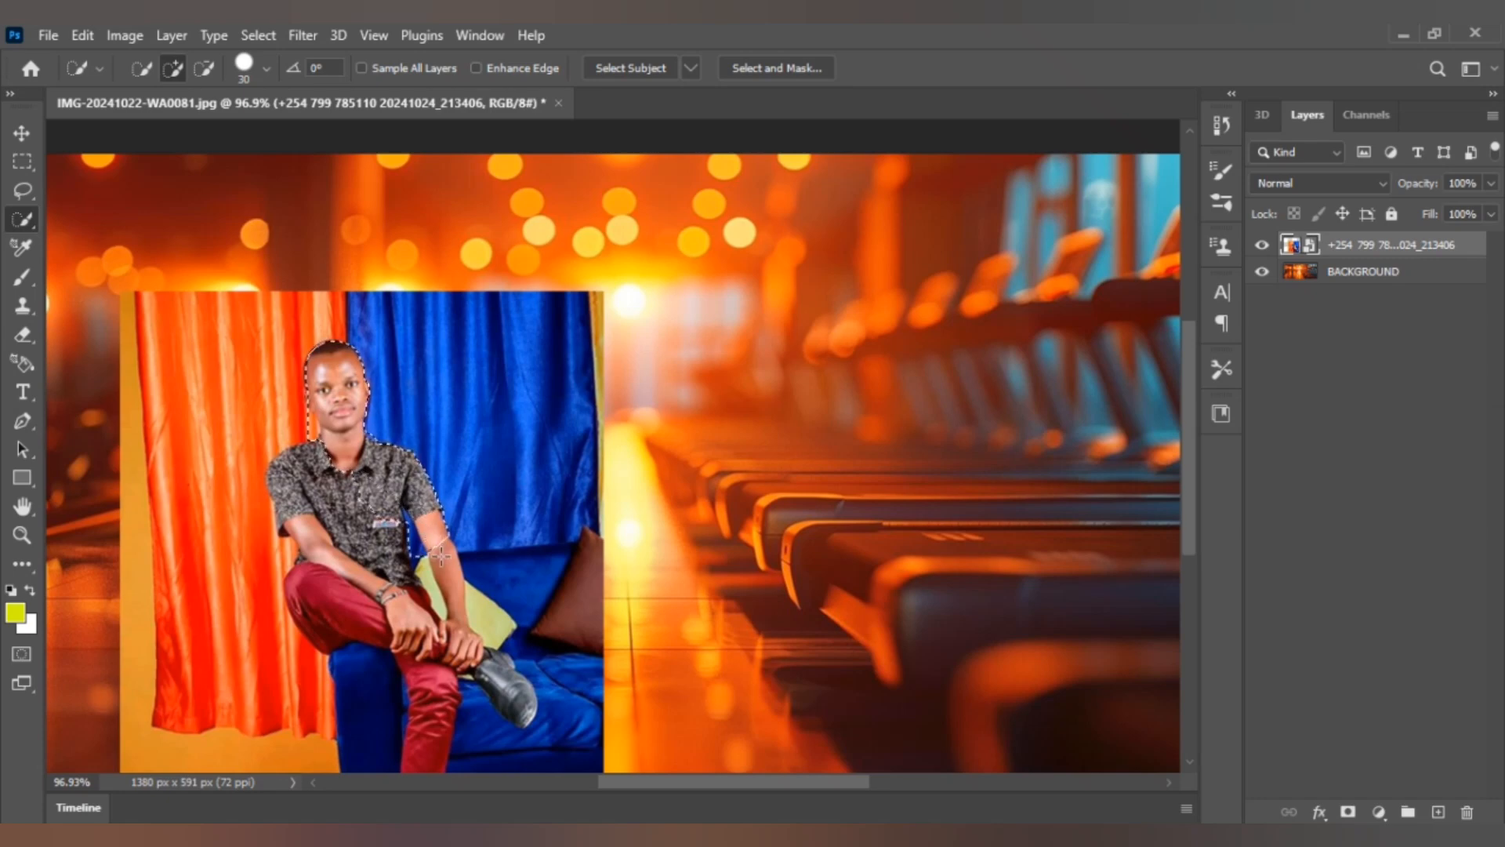
pyautogui.click(461, 603)
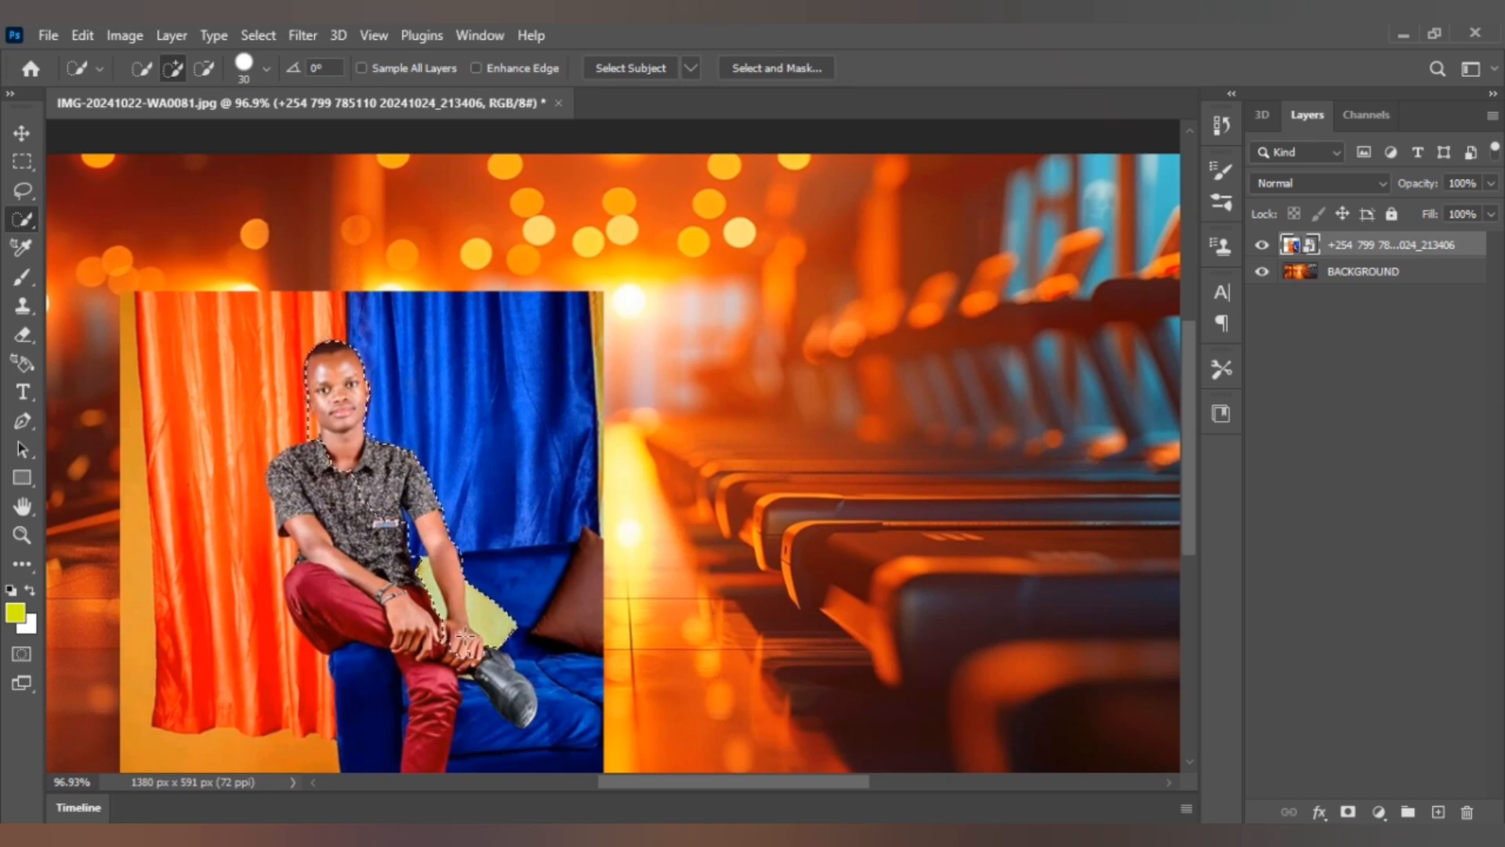
pyautogui.moveTo(465, 639)
pyautogui.mouseDown()
pyautogui.moveTo(495, 679)
pyautogui.moveTo(448, 681)
pyautogui.moveTo(440, 745)
pyautogui.mouseUp()
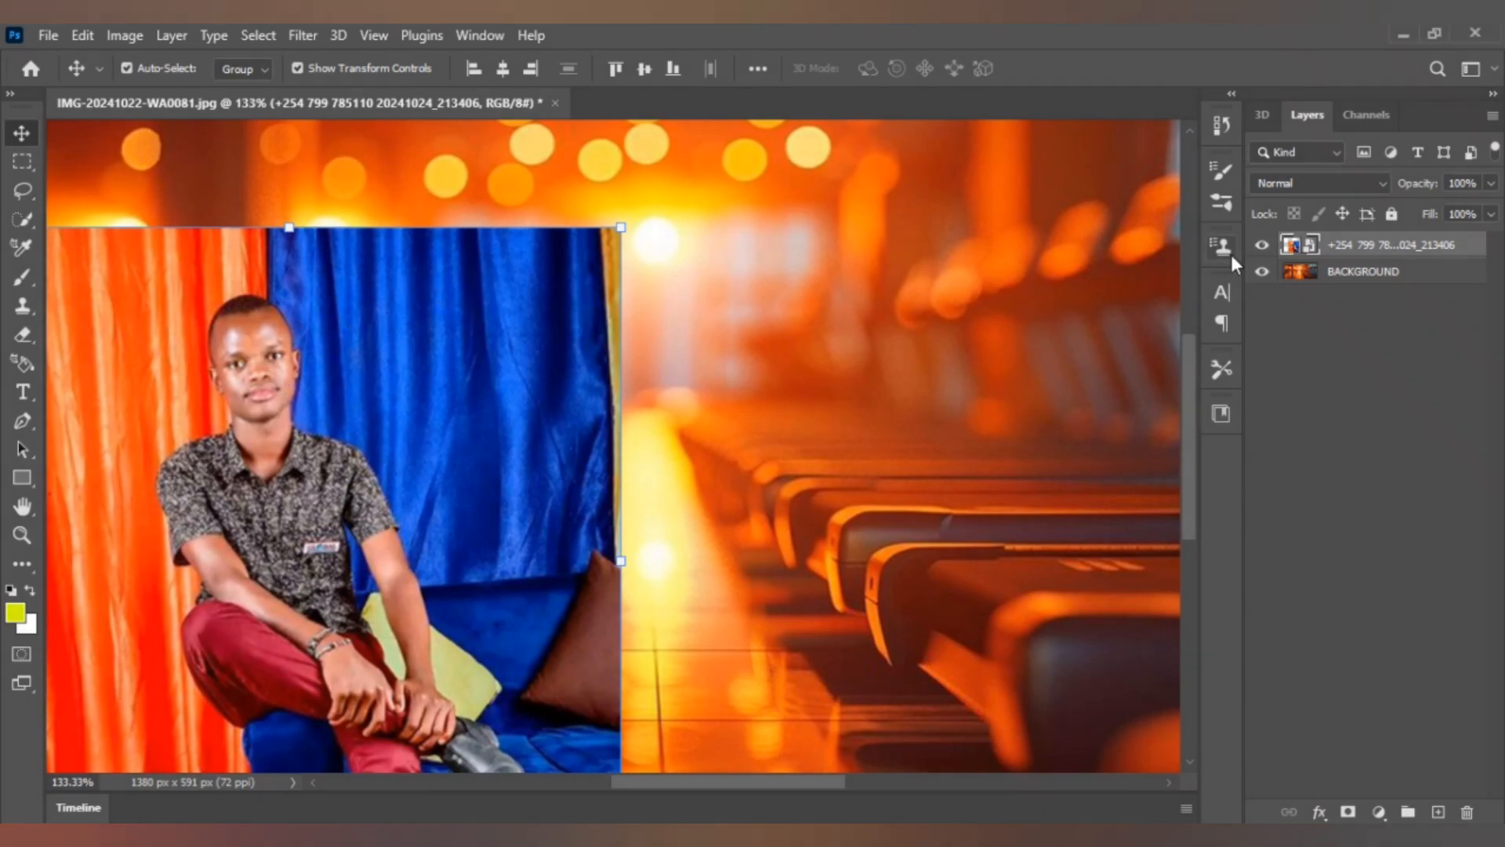
# Step: Move the placed photo up toward the middle of the canvas and select the whole seated man with the Quick Selection tool
pyautogui.click(1305, 276)
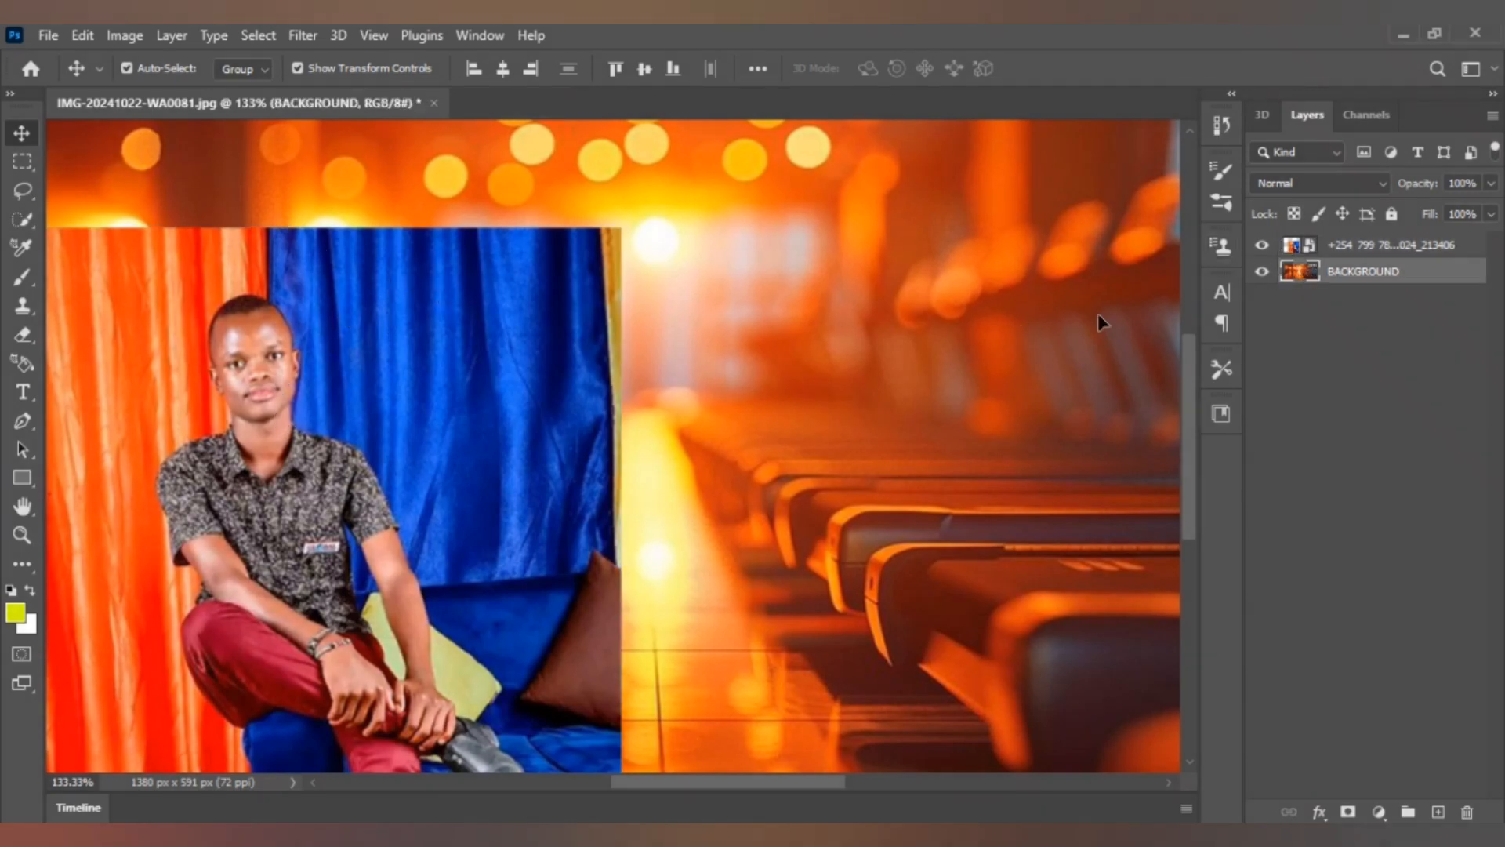
pyautogui.moveTo(410, 446); pyautogui.dragTo(627, 309)
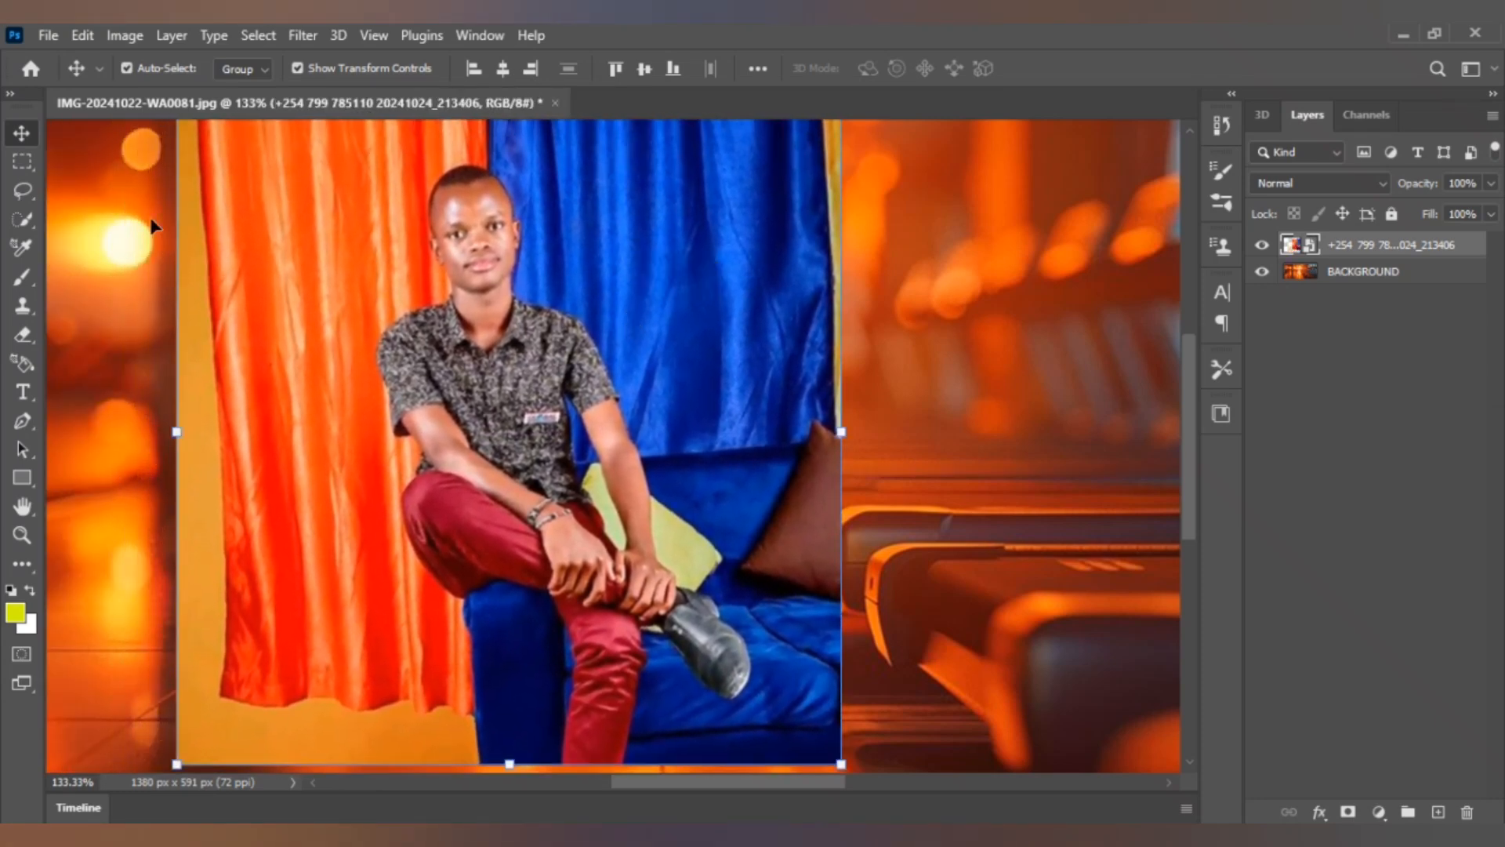
pyautogui.click(22, 219)
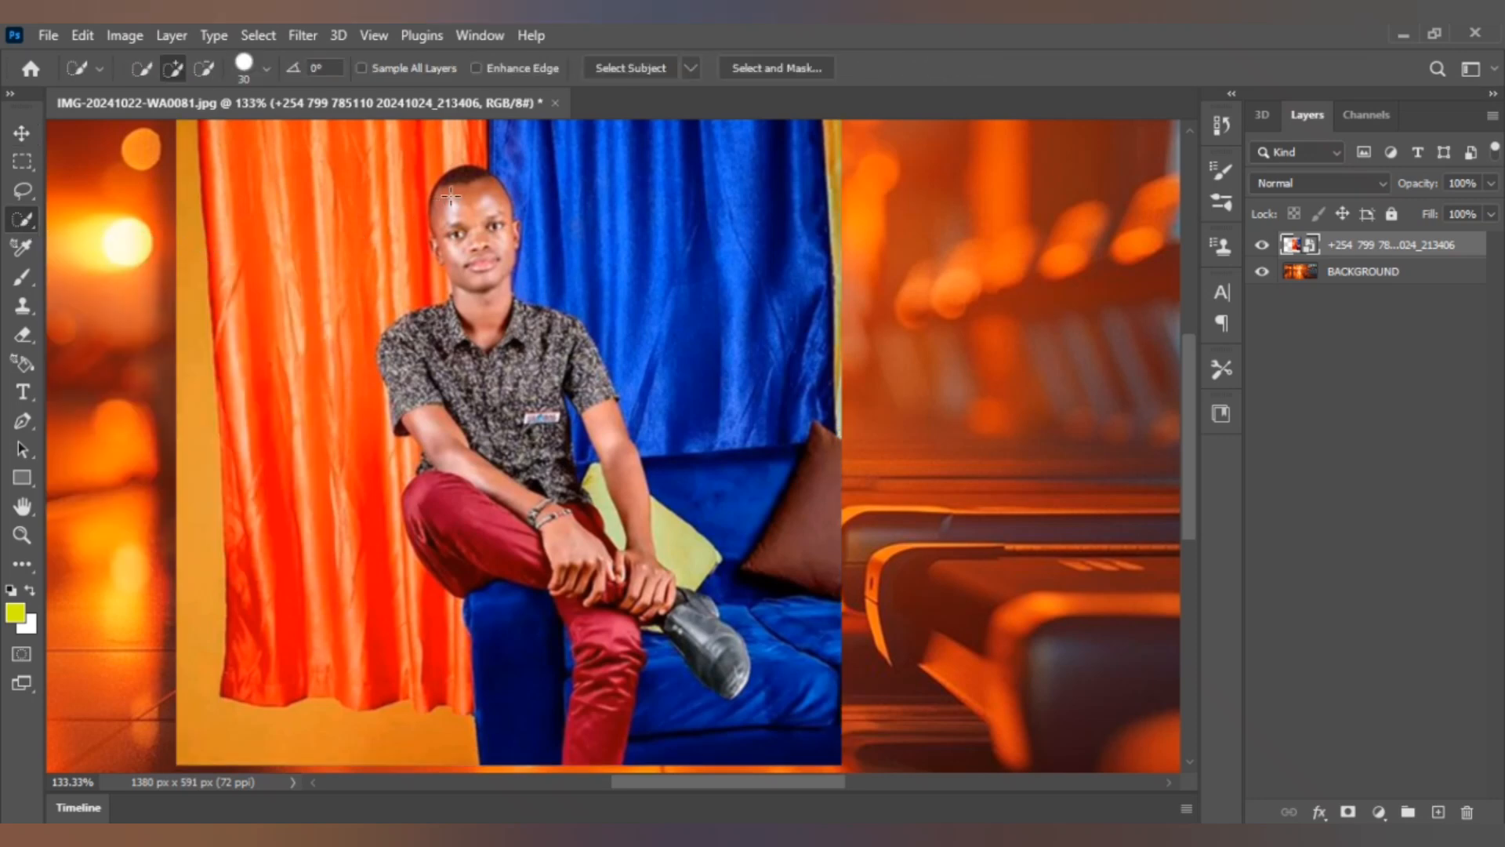
pyautogui.click(468, 179)
pyautogui.moveTo(469, 180); pyautogui.dragTo(465, 197)
pyautogui.hotkey('ctrl', 'd')
pyautogui.click(467, 205)
pyautogui.moveTo(483, 266)
pyautogui.mouseDown()
pyautogui.moveTo(515, 358)
pyautogui.moveTo(555, 356)
pyautogui.moveTo(560, 335)
pyautogui.moveTo(595, 370)
pyautogui.moveTo(596, 406)
pyautogui.moveTo(630, 444)
pyautogui.moveTo(654, 586)
pyautogui.moveTo(727, 668)
pyautogui.moveTo(631, 691)
pyautogui.moveTo(622, 662)
pyautogui.moveTo(627, 726)
pyautogui.moveTo(616, 623)
pyautogui.moveTo(586, 586)
pyautogui.moveTo(470, 542)
pyautogui.moveTo(456, 409)
pyautogui.mouseUp()
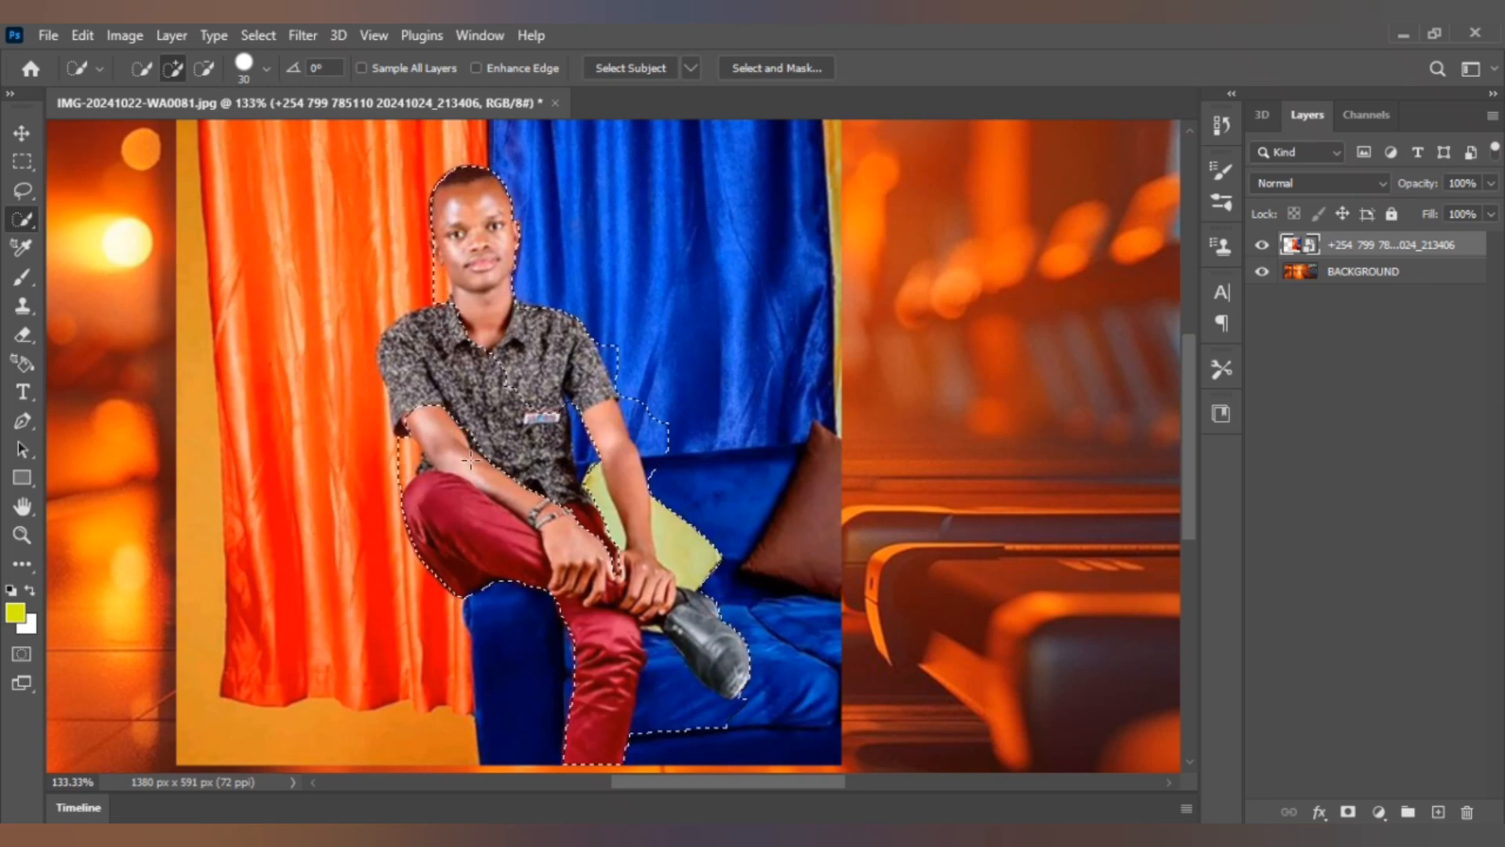
pyautogui.hotkey('ctrl', 'z')
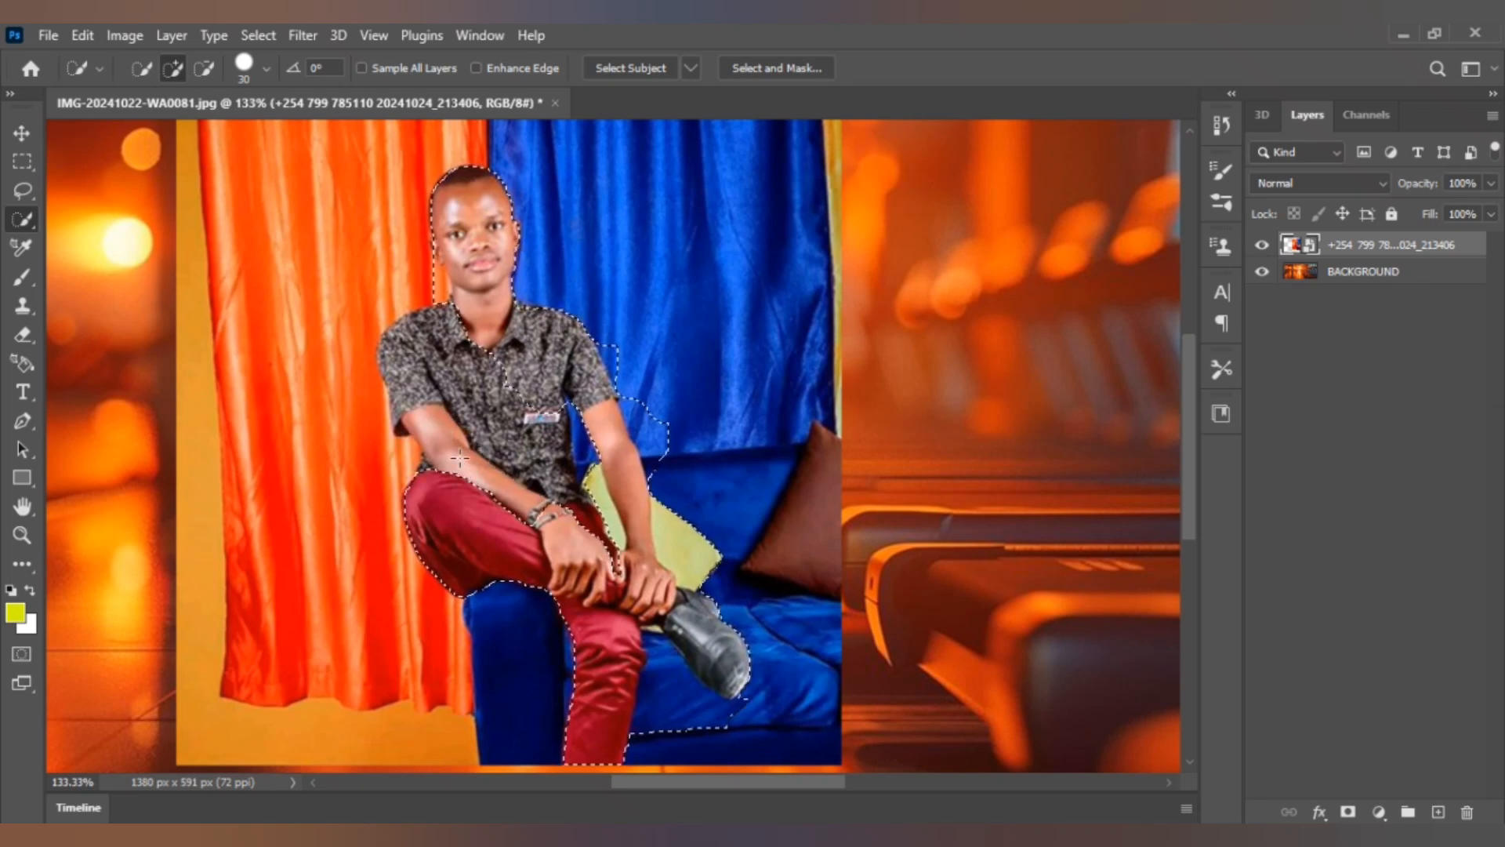
pyautogui.moveTo(494, 456)
pyautogui.mouseDown()
pyautogui.moveTo(436, 381)
pyautogui.moveTo(424, 407)
pyautogui.moveTo(454, 344)
pyautogui.moveTo(415, 418)
pyautogui.mouseUp()
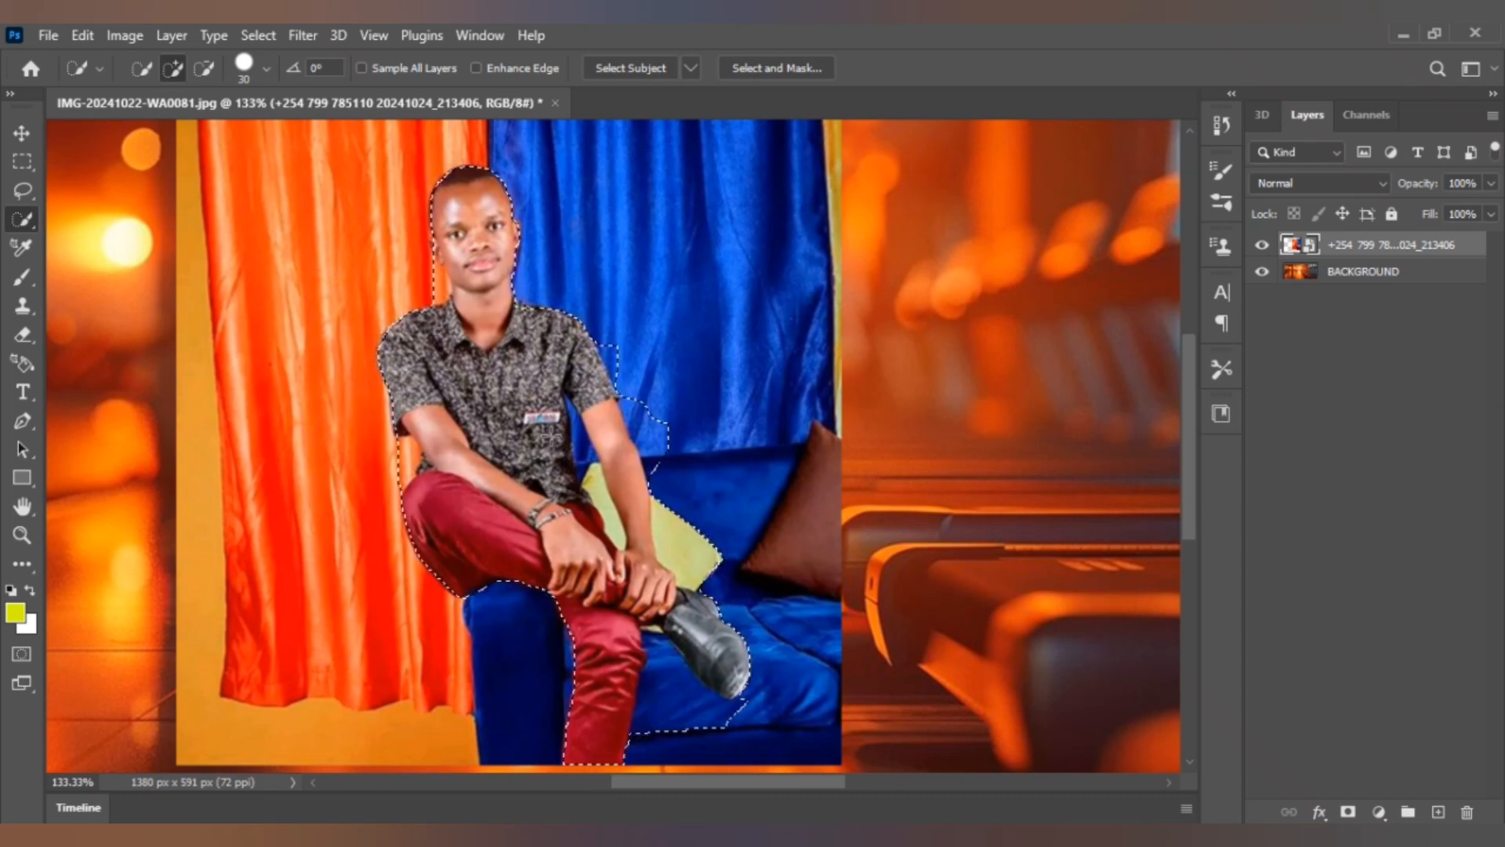
# Step: Copy the selected man to a new layer and move the cutout to the right of the original photo
pyautogui.hotkey('ctrl', 'j')
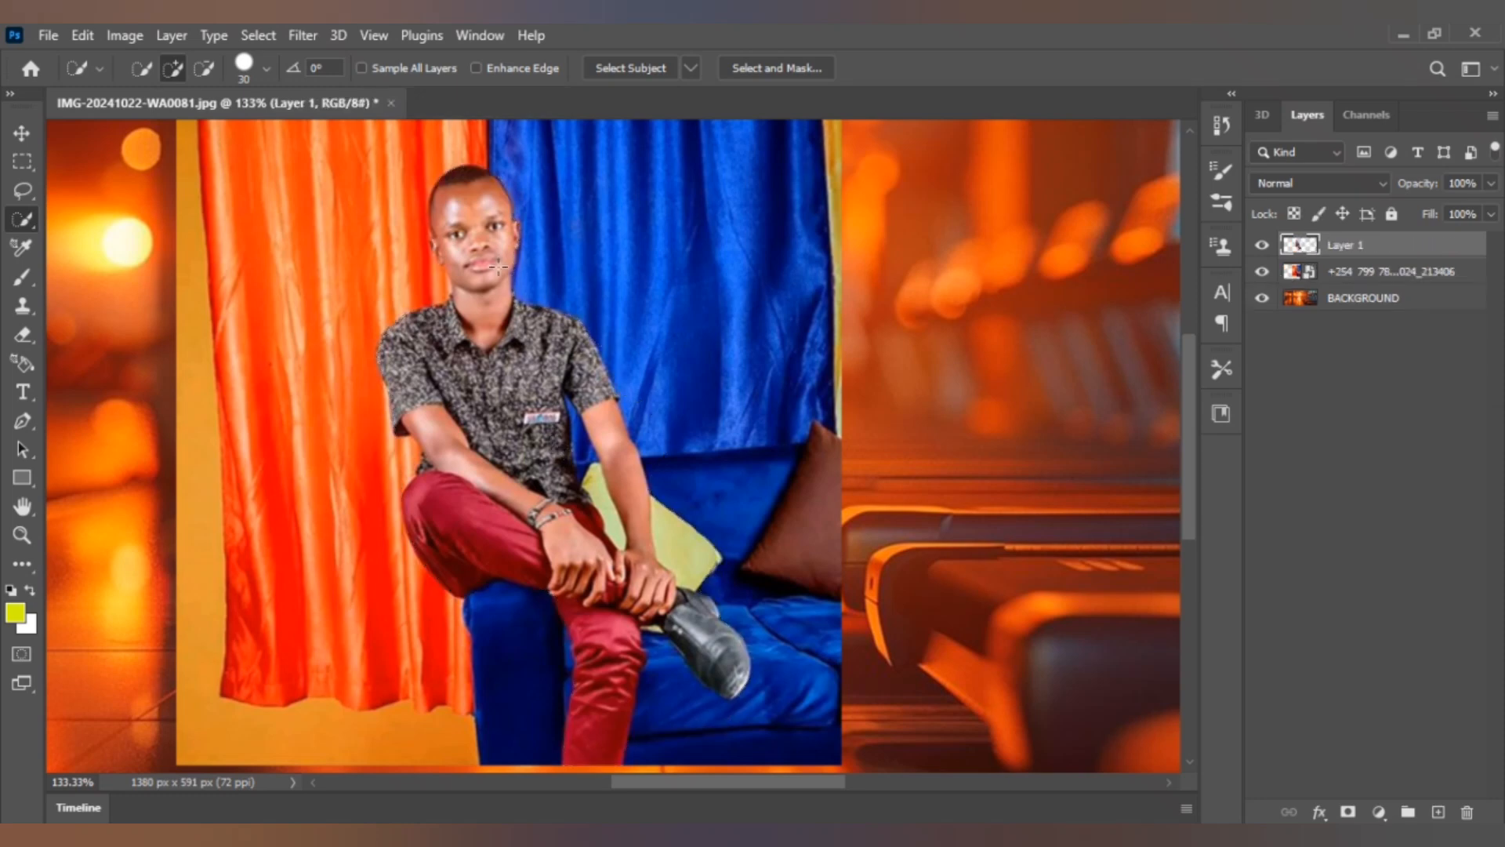
pyautogui.click(523, 382)
pyautogui.rightClick(533, 384)
pyautogui.click(572, 398)
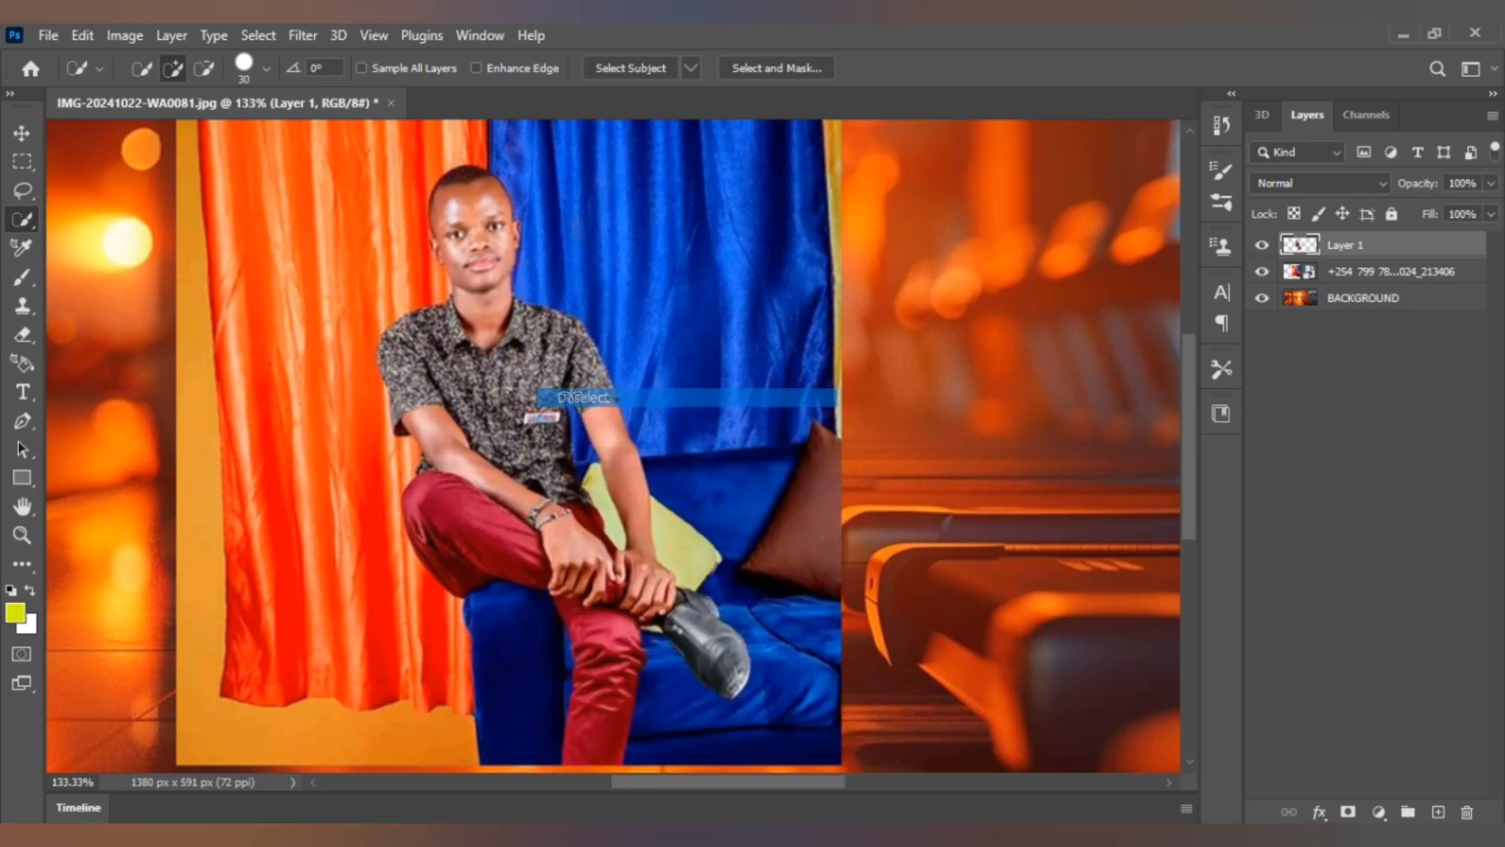
pyautogui.click(22, 131)
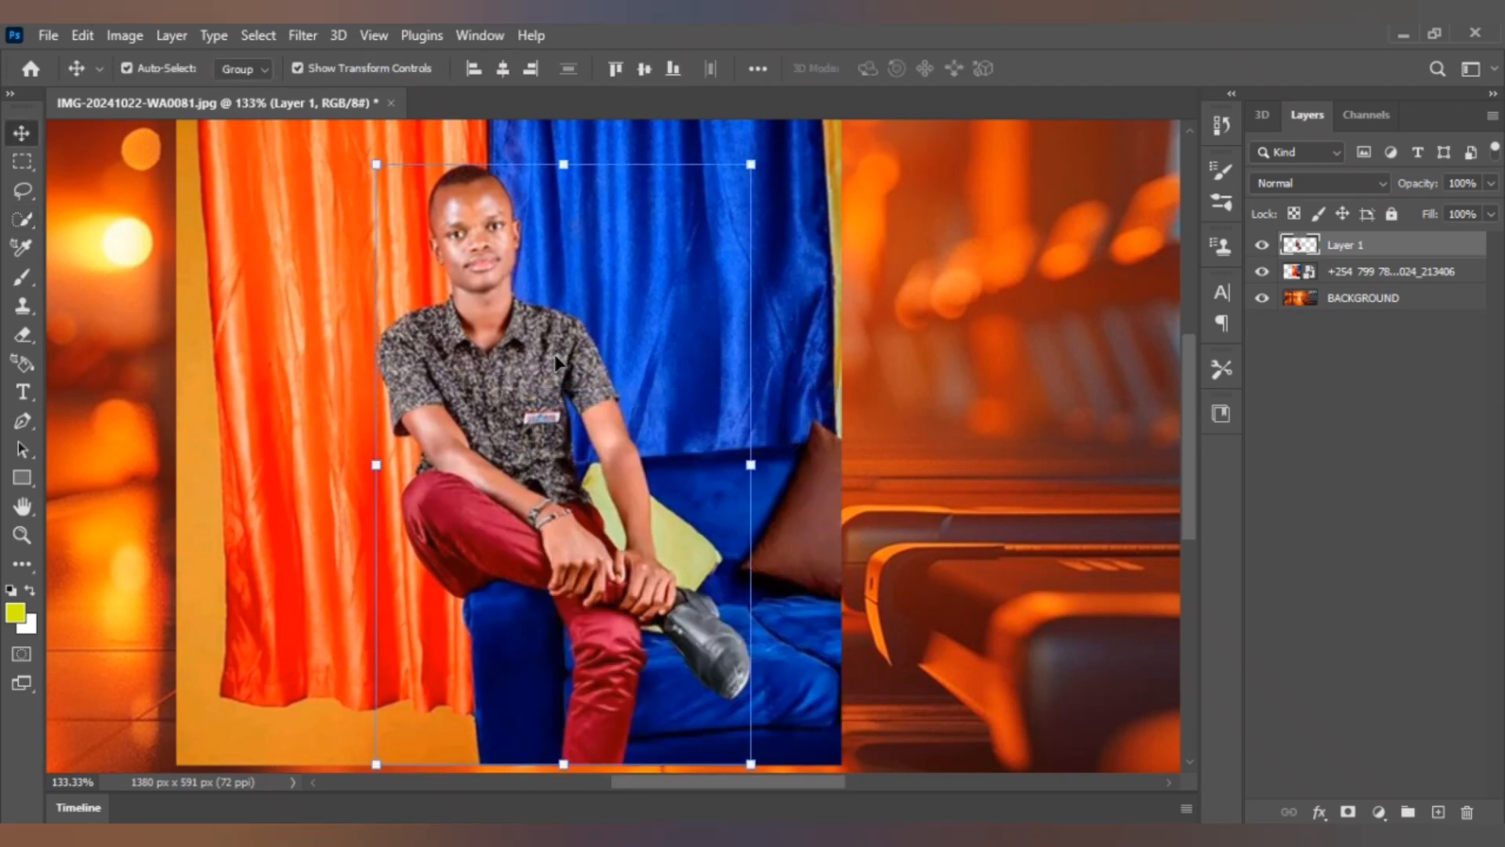
pyautogui.moveTo(555, 362); pyautogui.dragTo(1059, 288)
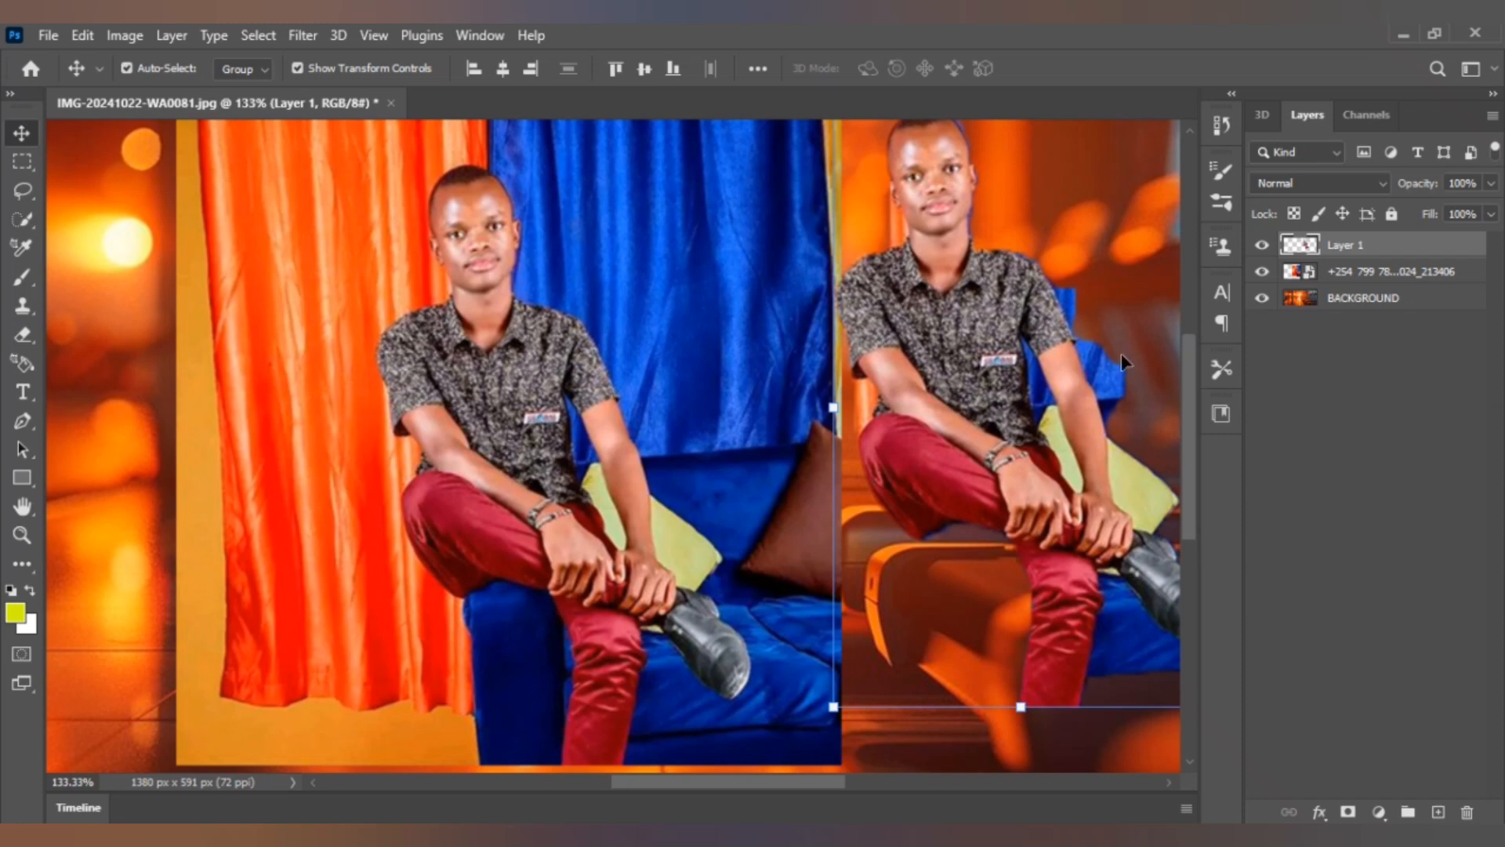
# Step: Hide the BACKGROUND and placed photo layers to examine the cutout on its own, and show both again
pyautogui.click(1262, 297)
pyautogui.click(1262, 272)
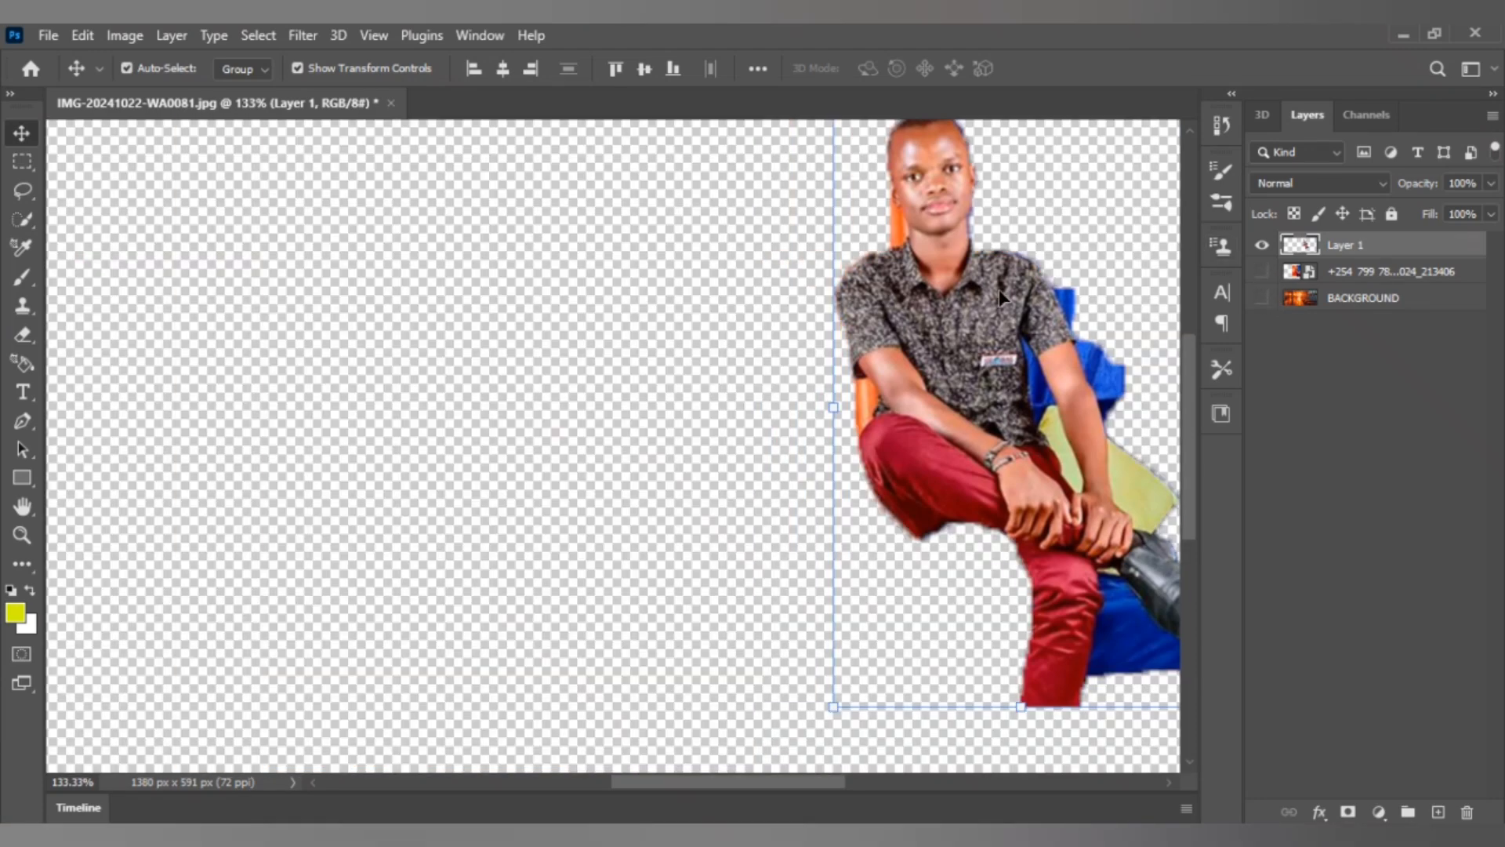
pyautogui.click(1263, 271)
pyautogui.click(1263, 298)
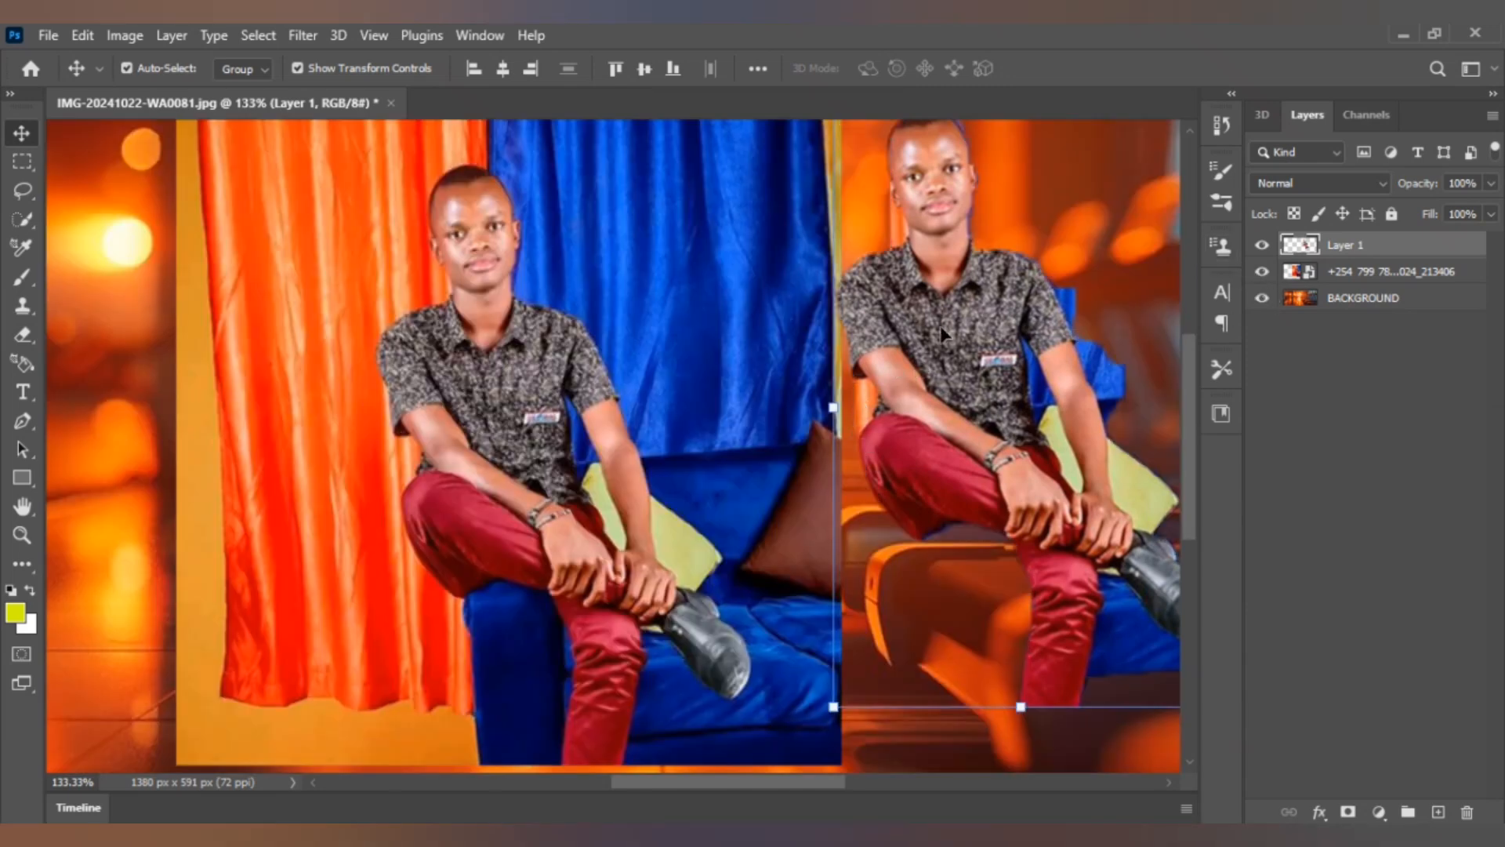
# Step: Move the placed photo farther left and the Layer 1 cutout slightly down and left so both stand side by side
pyautogui.moveTo(942, 325)
pyautogui.mouseDown()
pyautogui.moveTo(944, 338)
pyautogui.moveTo(919, 332)
pyautogui.mouseUp()
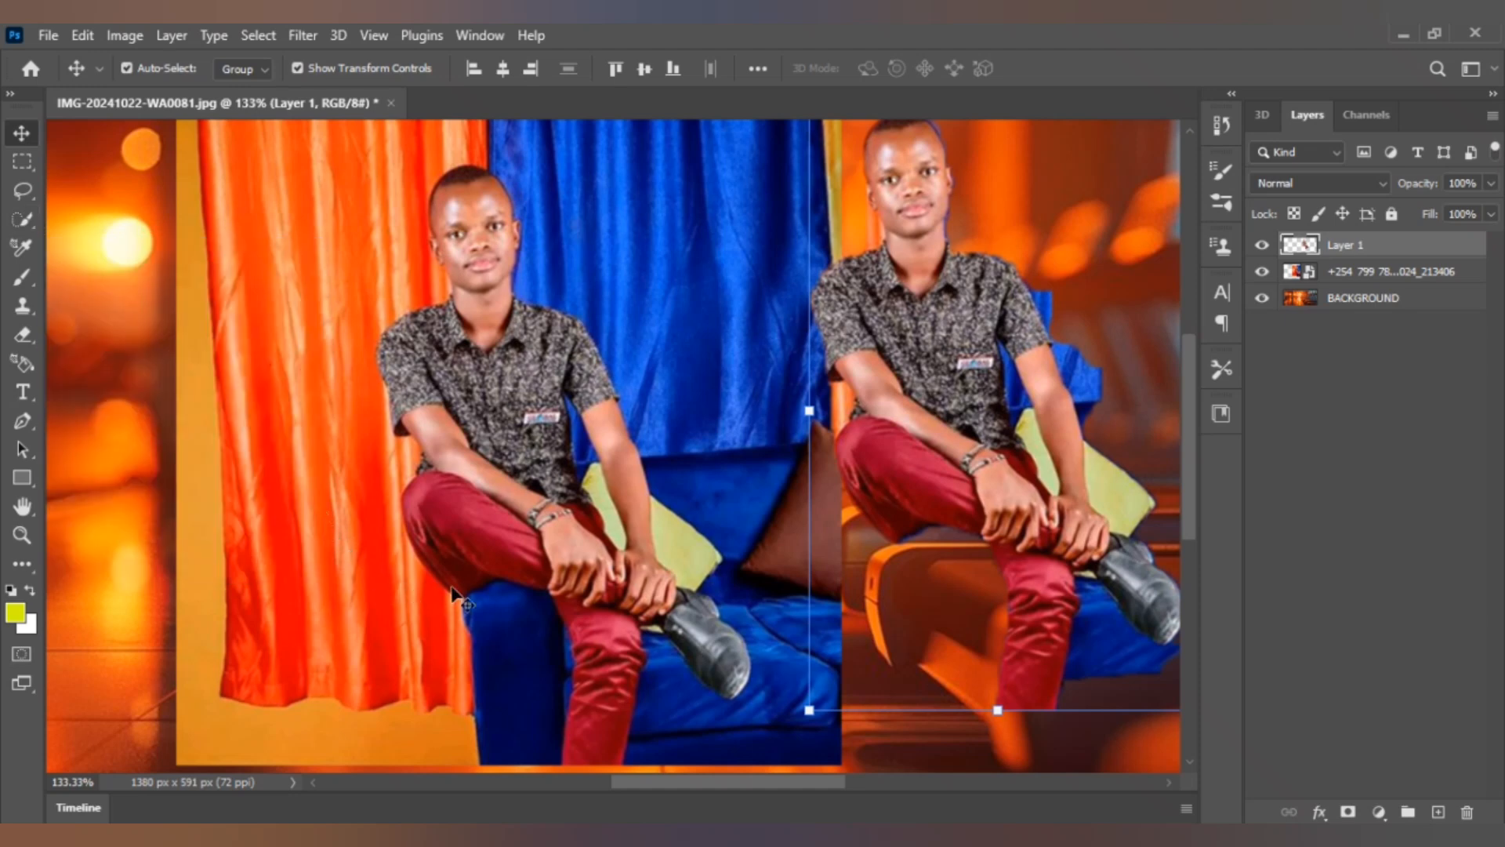
pyautogui.click(1249, 432)
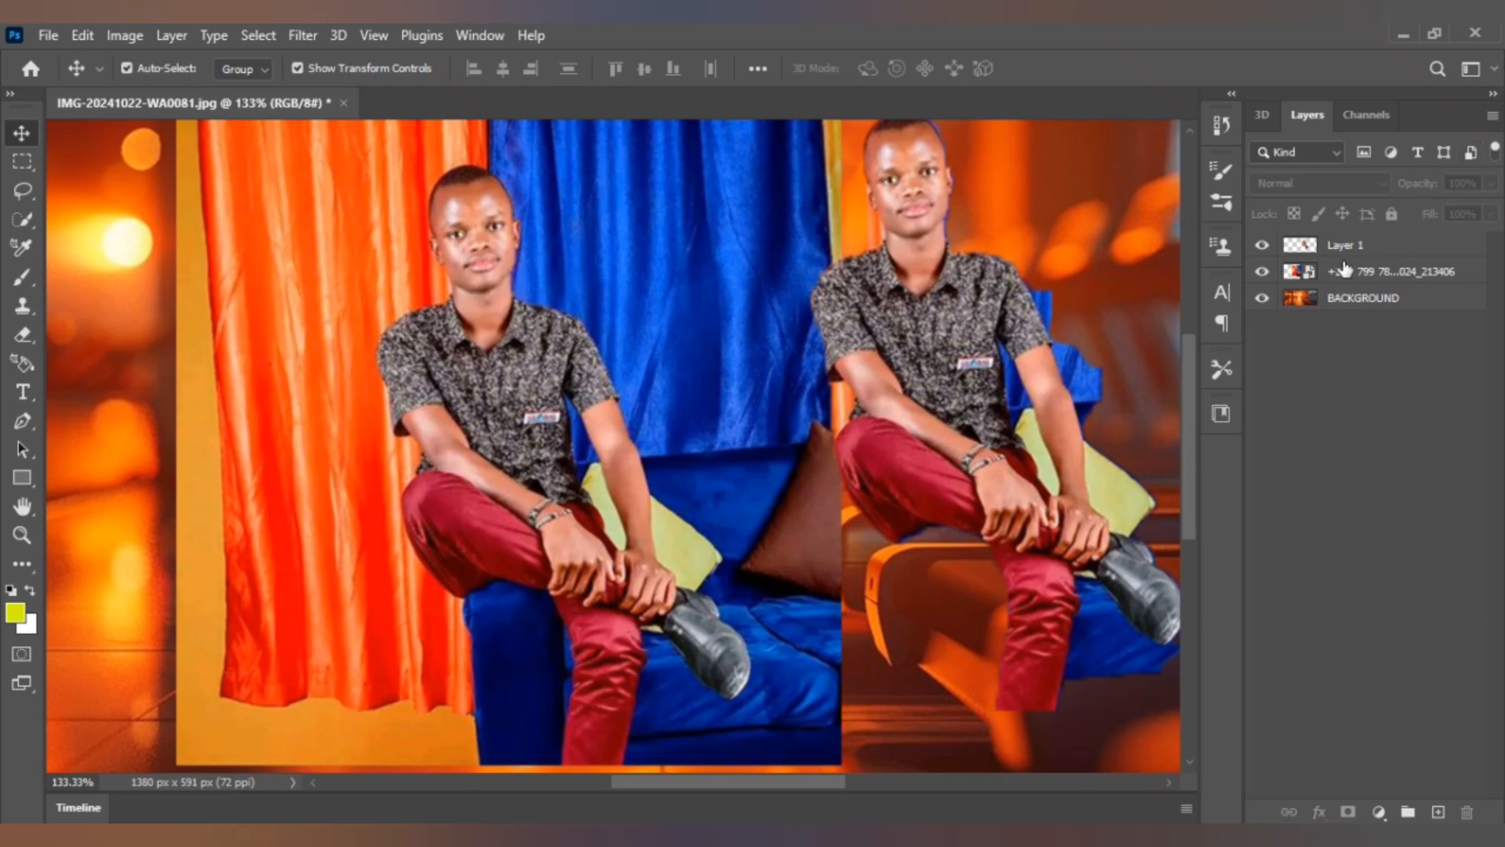
pyautogui.click(1356, 274)
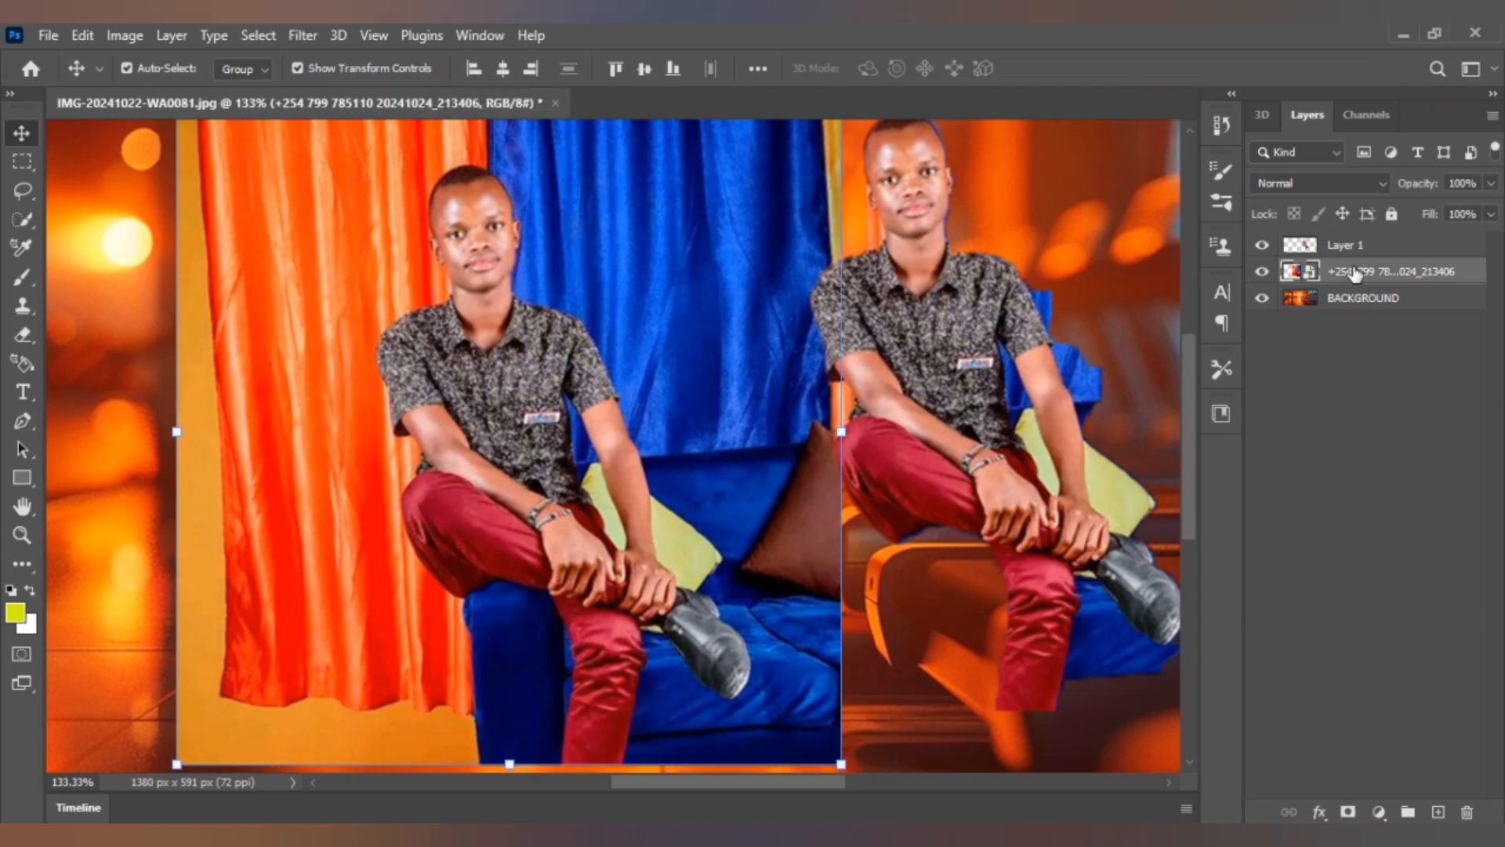
pyautogui.moveTo(600, 343); pyautogui.dragTo(464, 365)
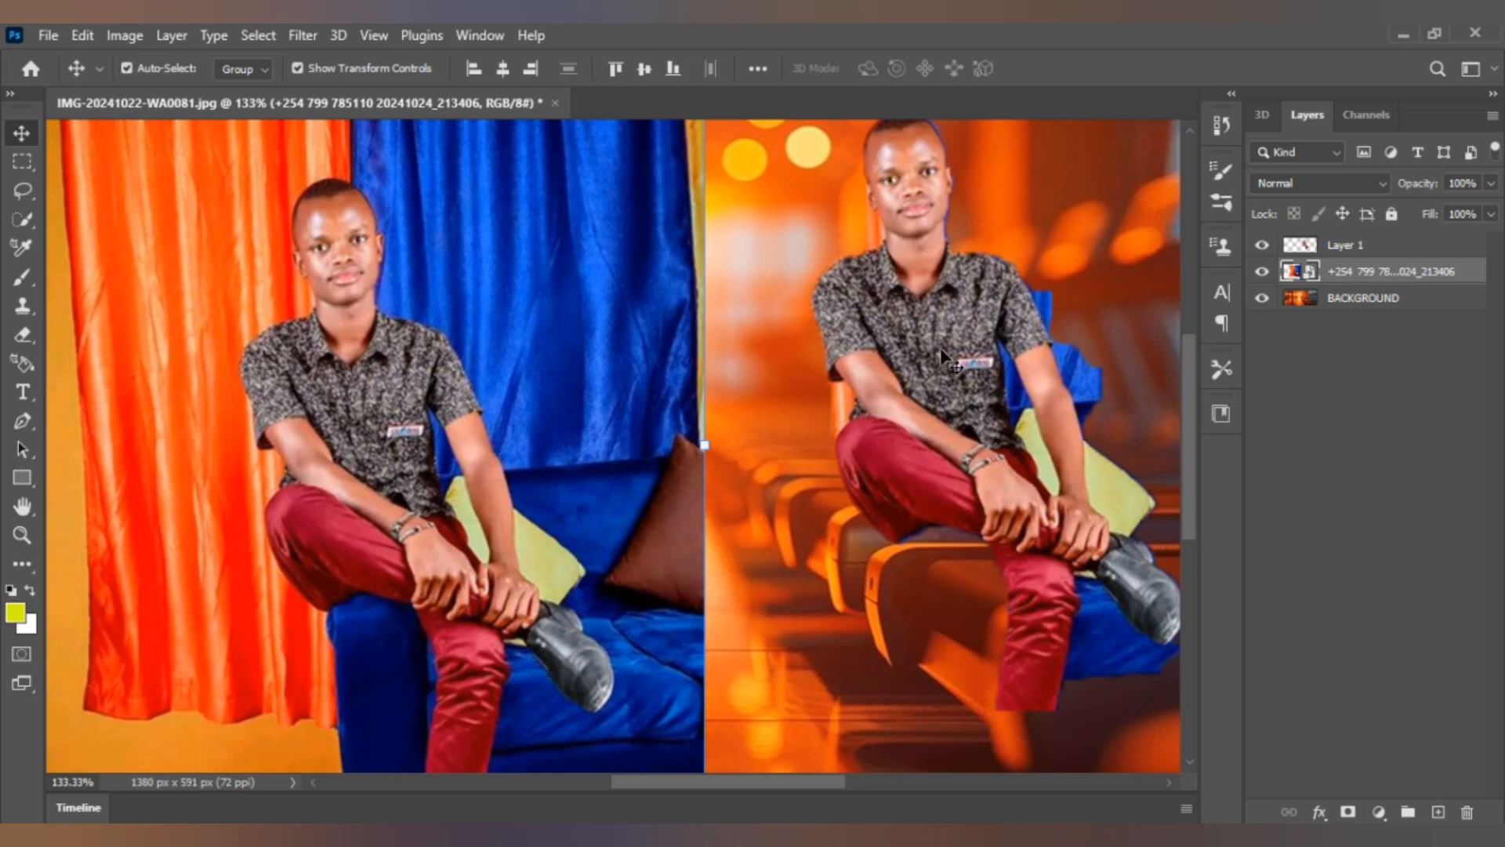
pyautogui.click(1343, 250)
pyautogui.moveTo(1025, 343); pyautogui.dragTo(998, 398)
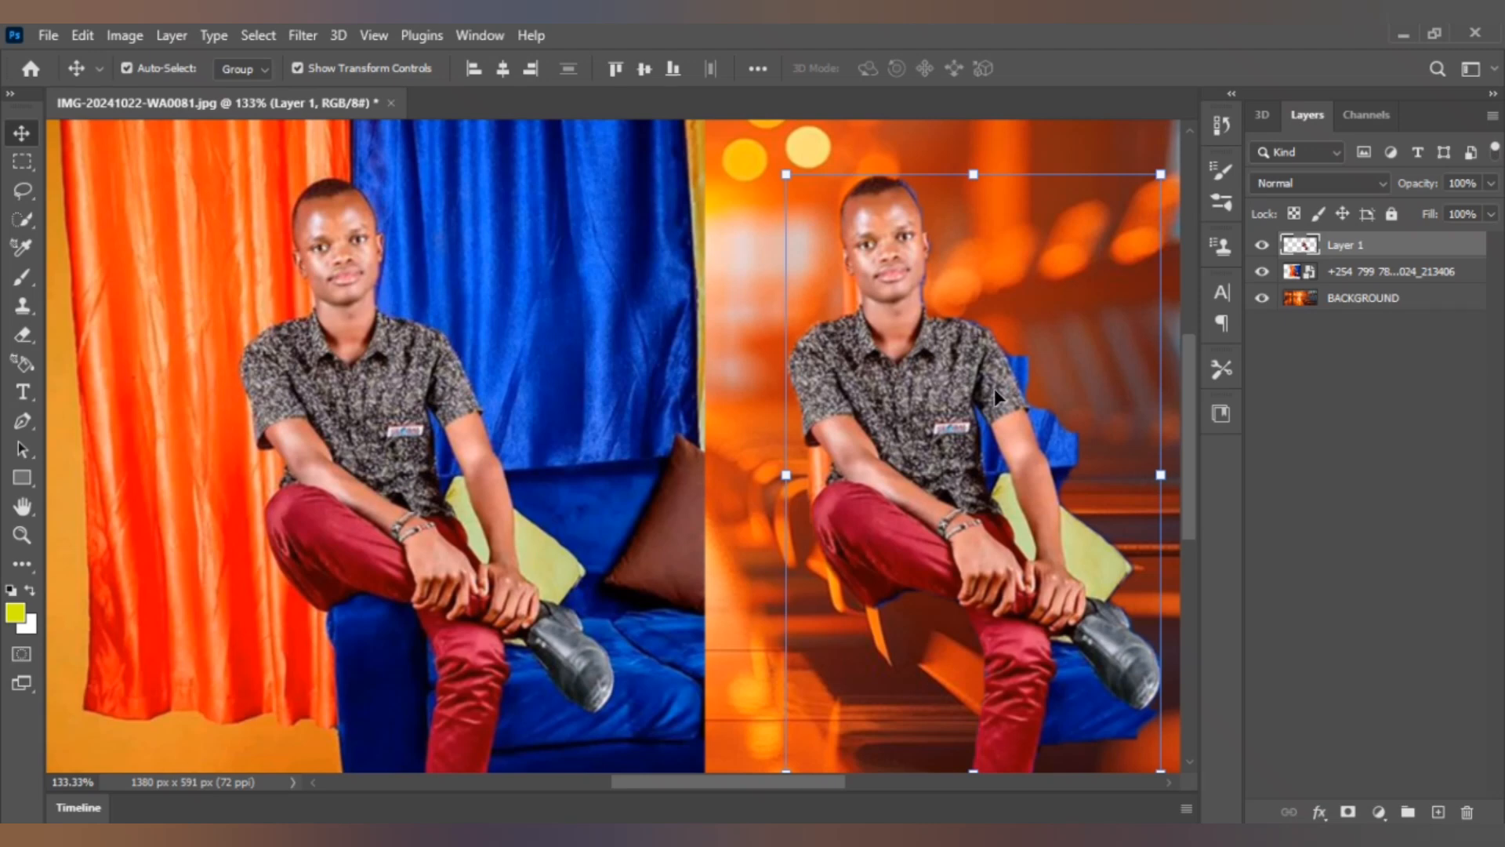
pyautogui.click(1383, 456)
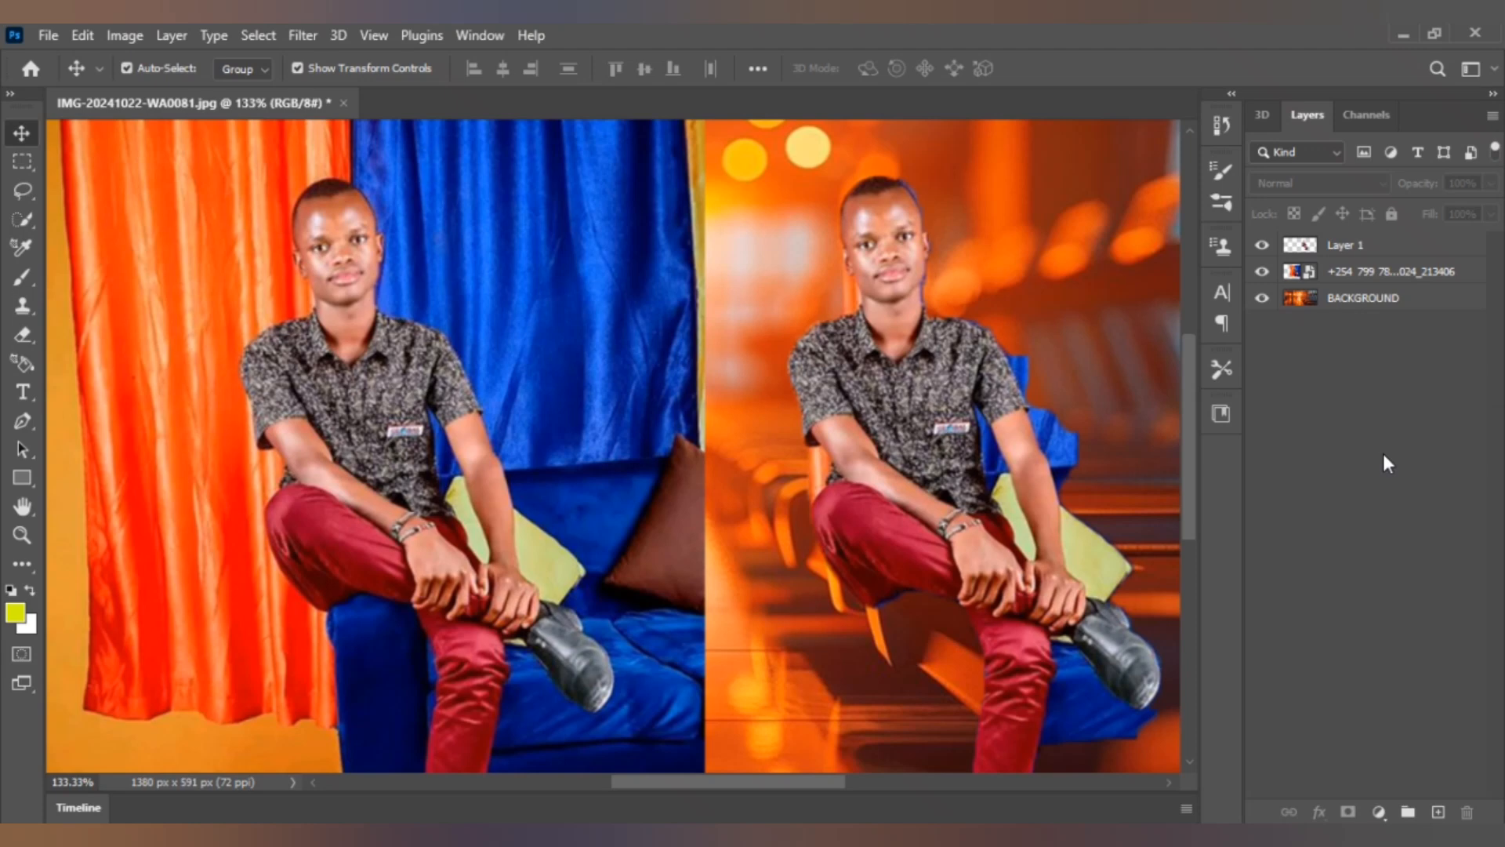
# Step: Add a drop shadow to Layer 1 with distance 28 px, spread 40% and size 59 px
pyautogui.click(1349, 255)
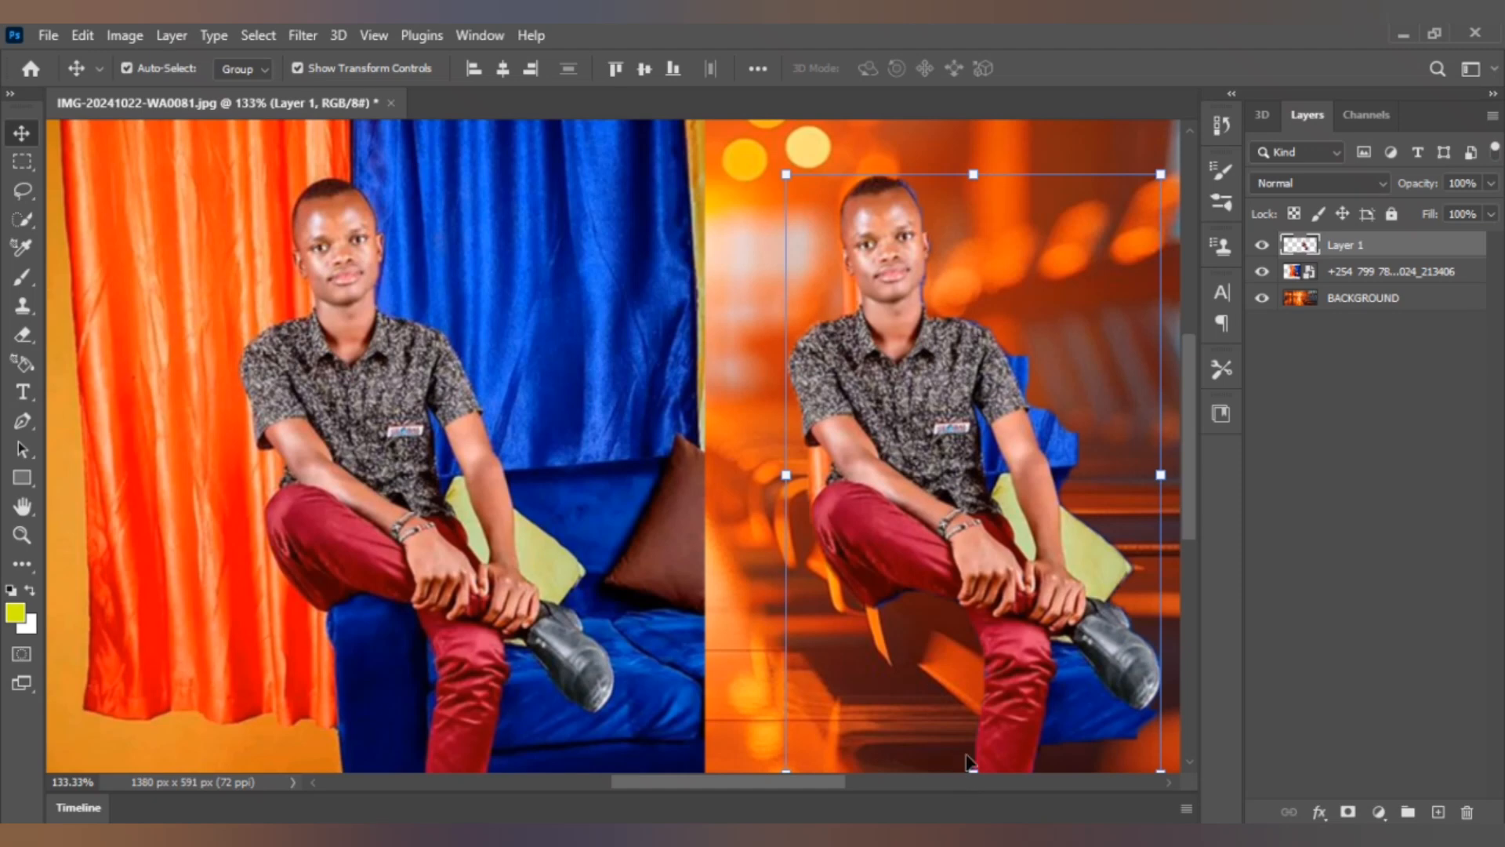
pyautogui.click(1322, 813)
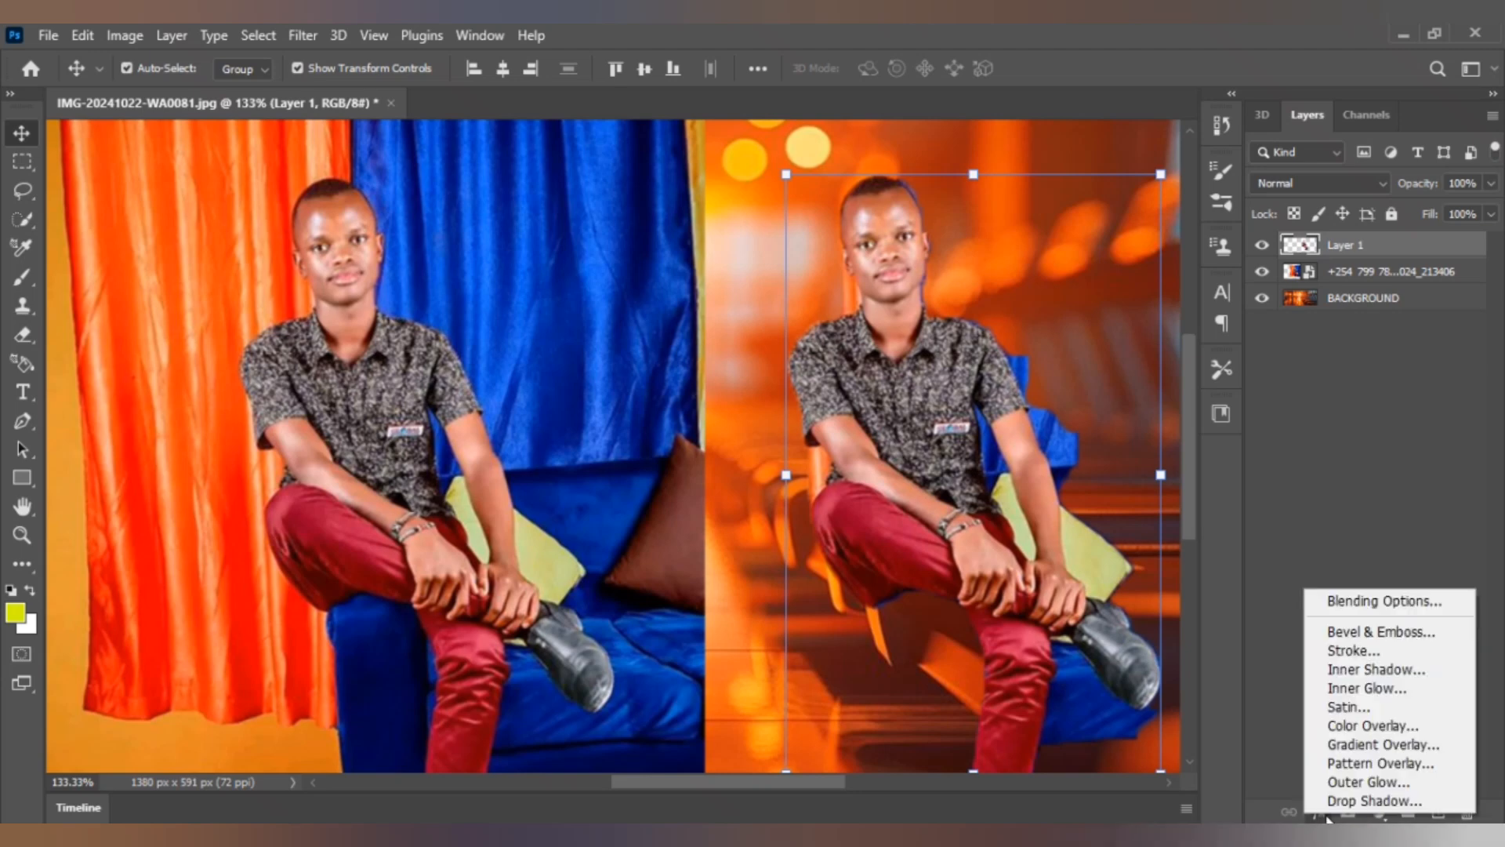
pyautogui.click(1323, 605)
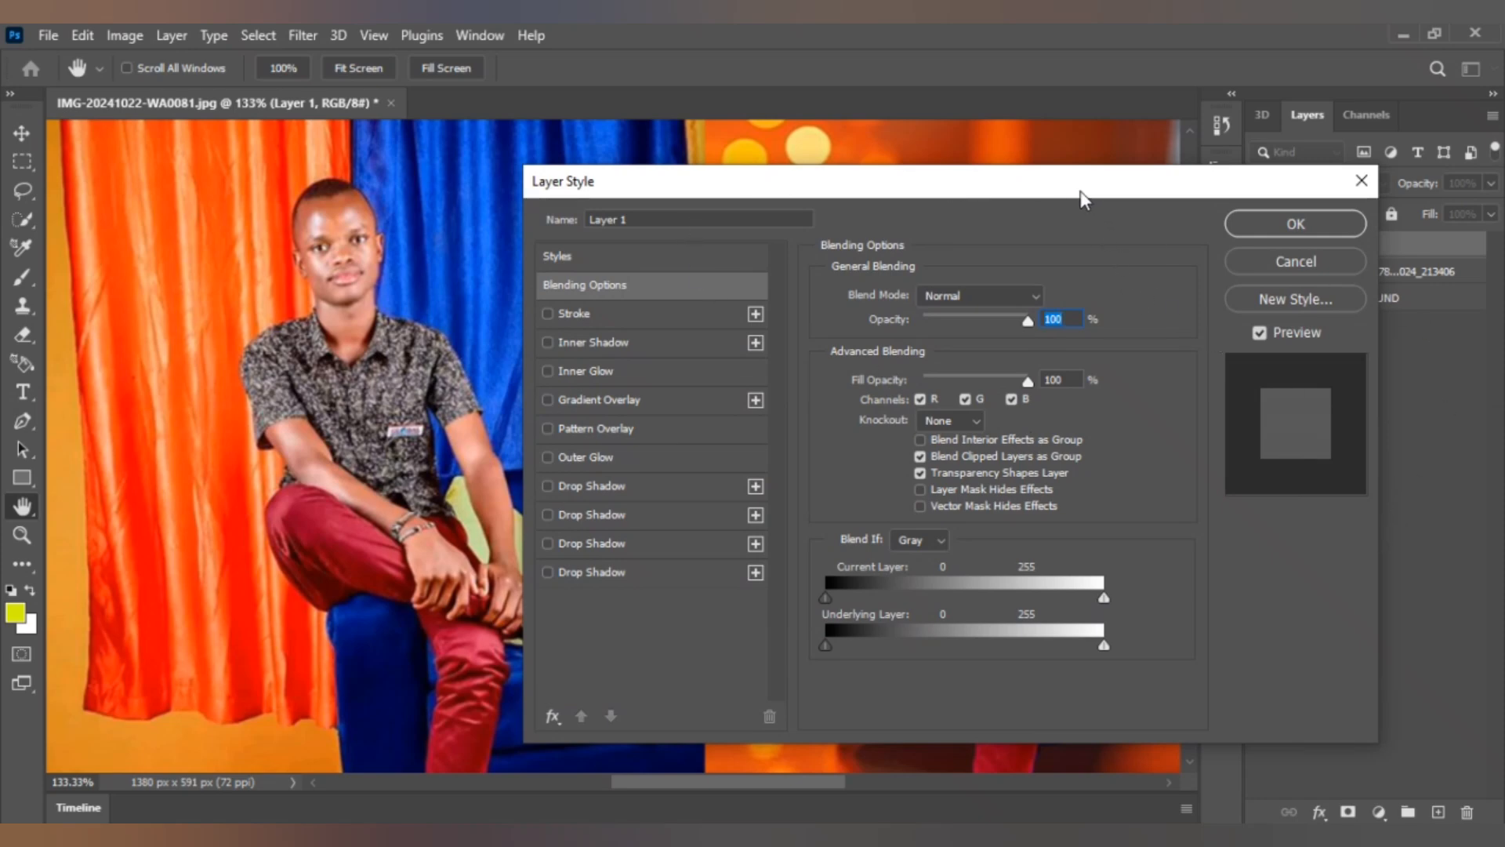
pyautogui.moveTo(1082, 197); pyautogui.dragTo(557, 33)
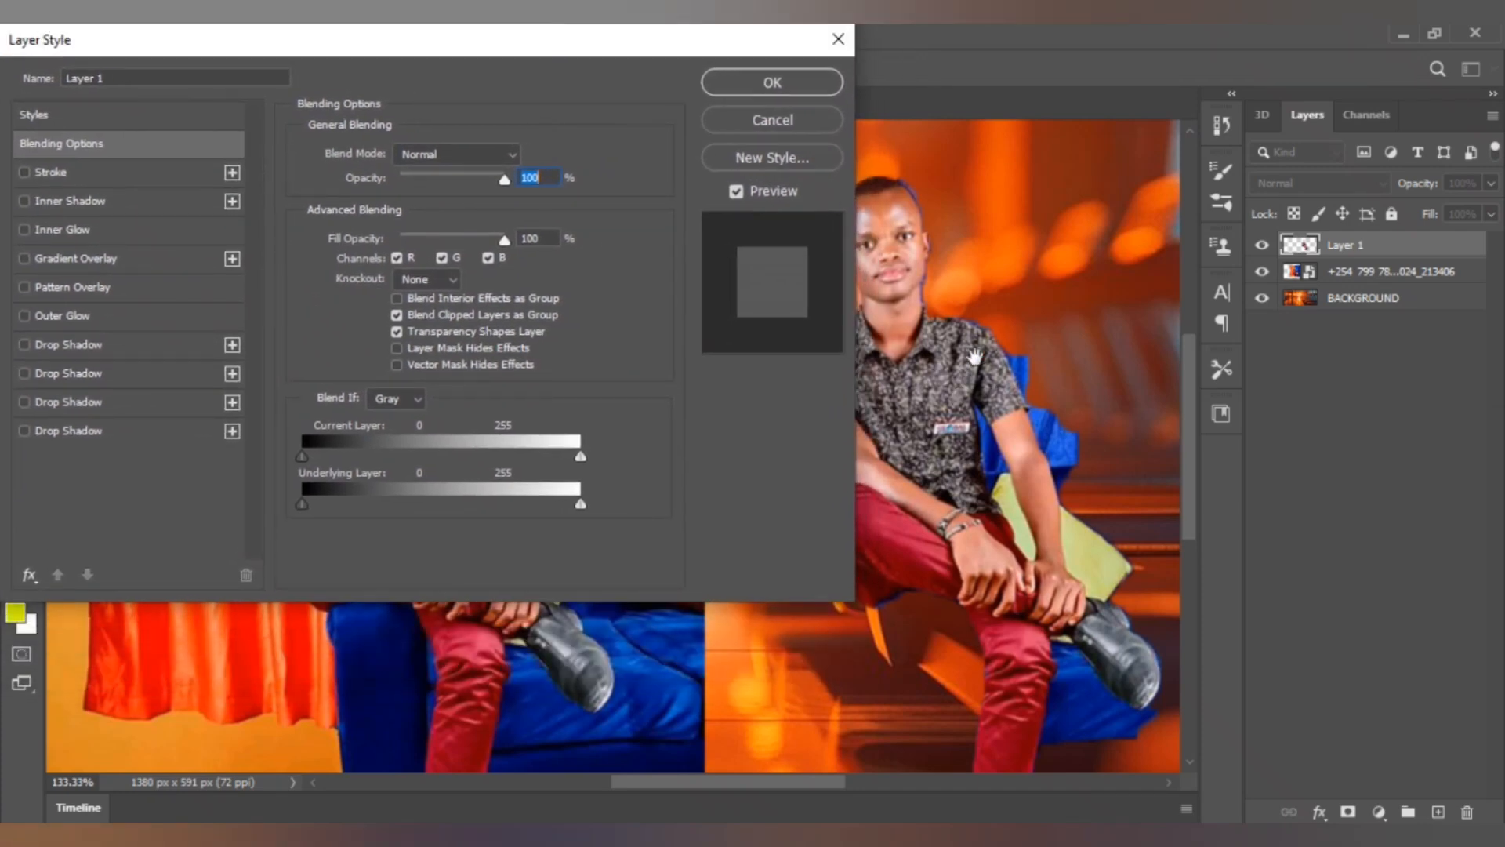
pyautogui.click(23, 431)
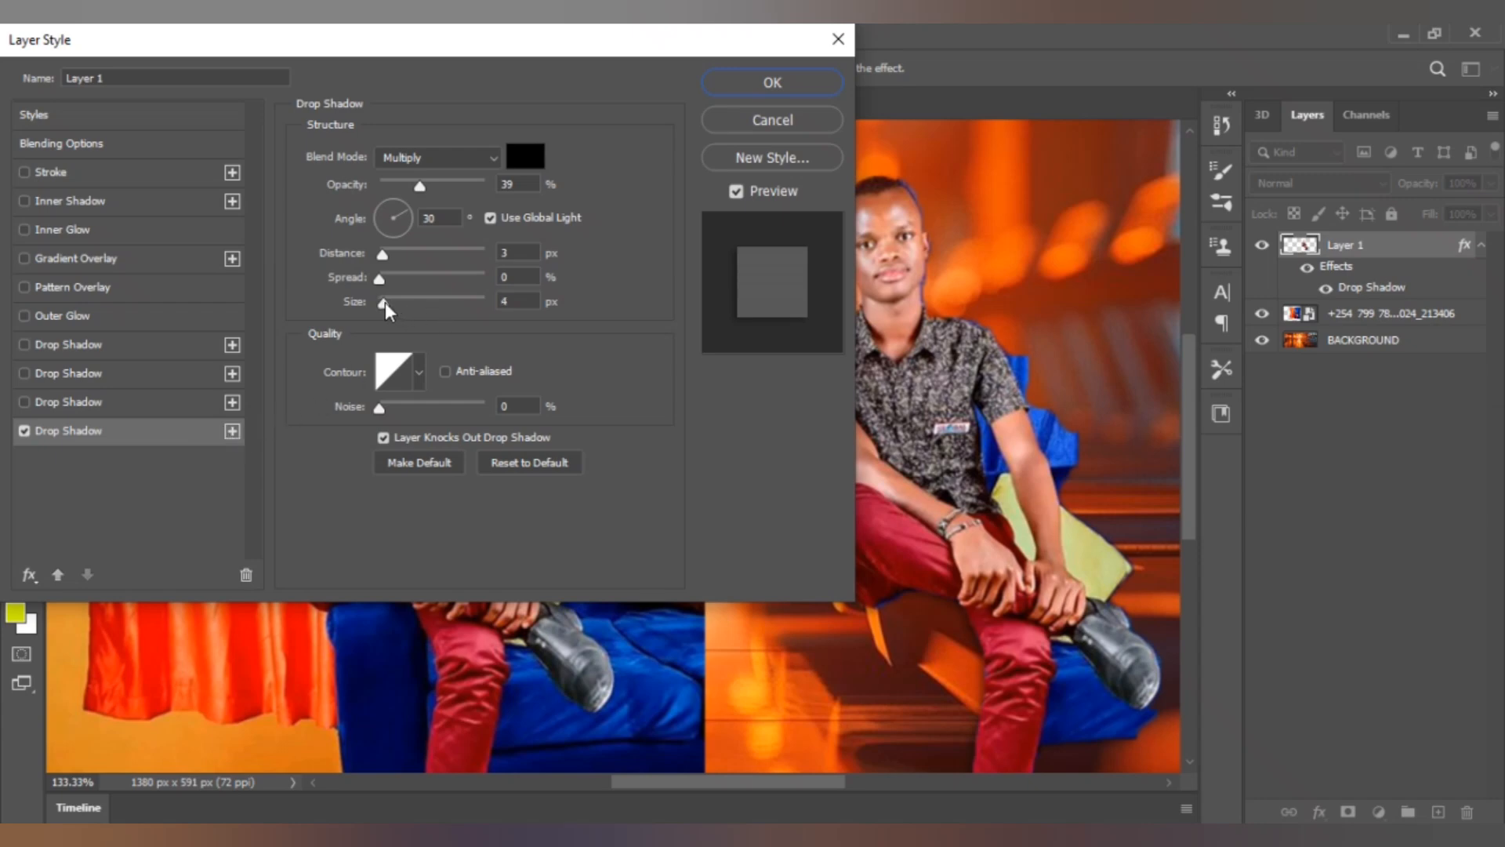
pyautogui.moveTo(384, 303); pyautogui.dragTo(447, 263)
pyautogui.moveTo(436, 262); pyautogui.dragTo(413, 253)
pyautogui.hotkey('shift', 'Tab')
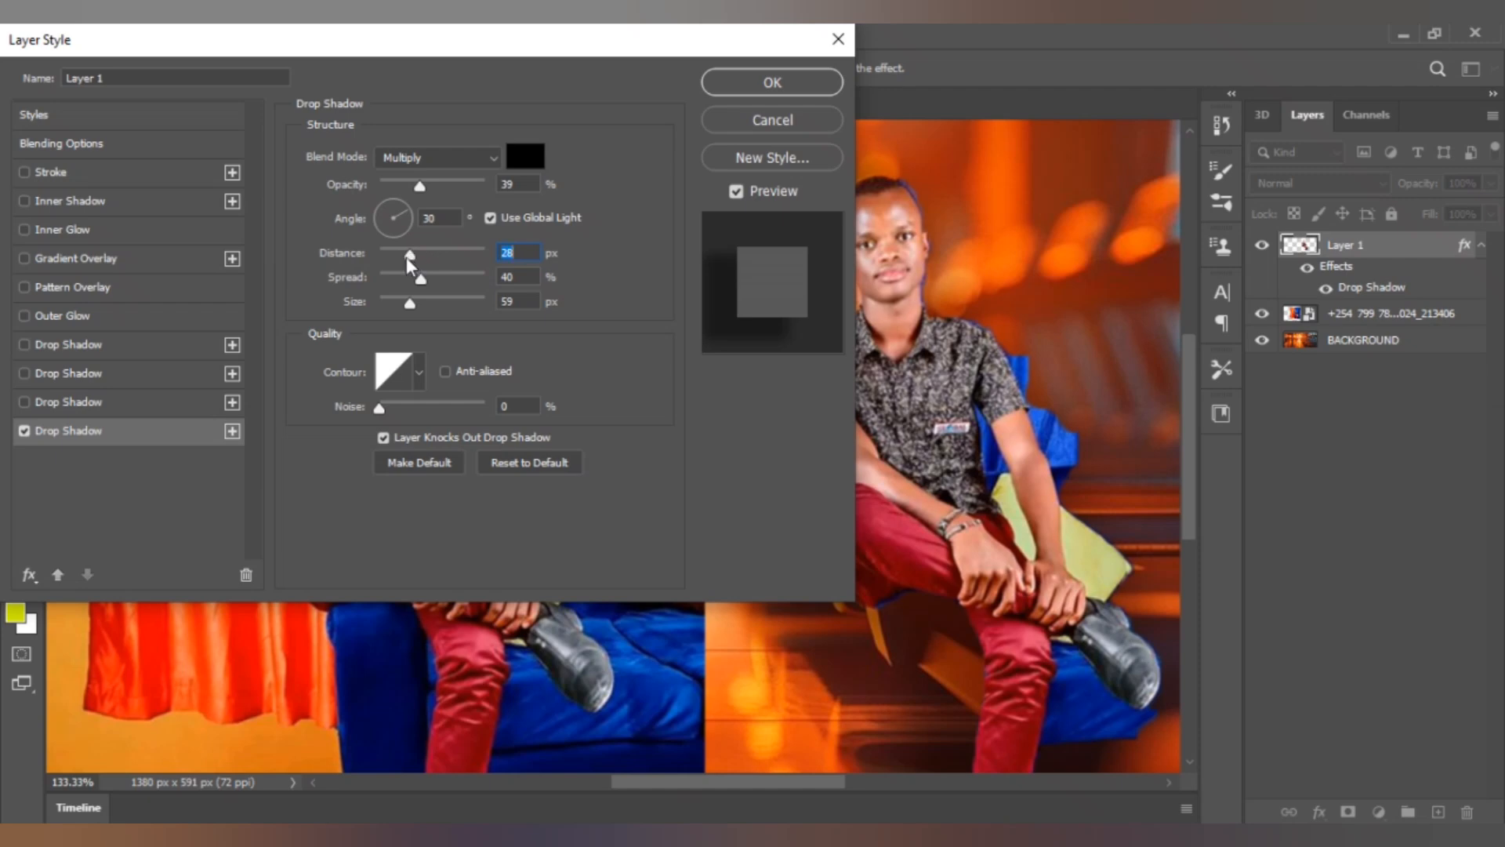
# Step: Set the drop shadow's color to orange e7420f and its size to 229 px
pyautogui.click(524, 157)
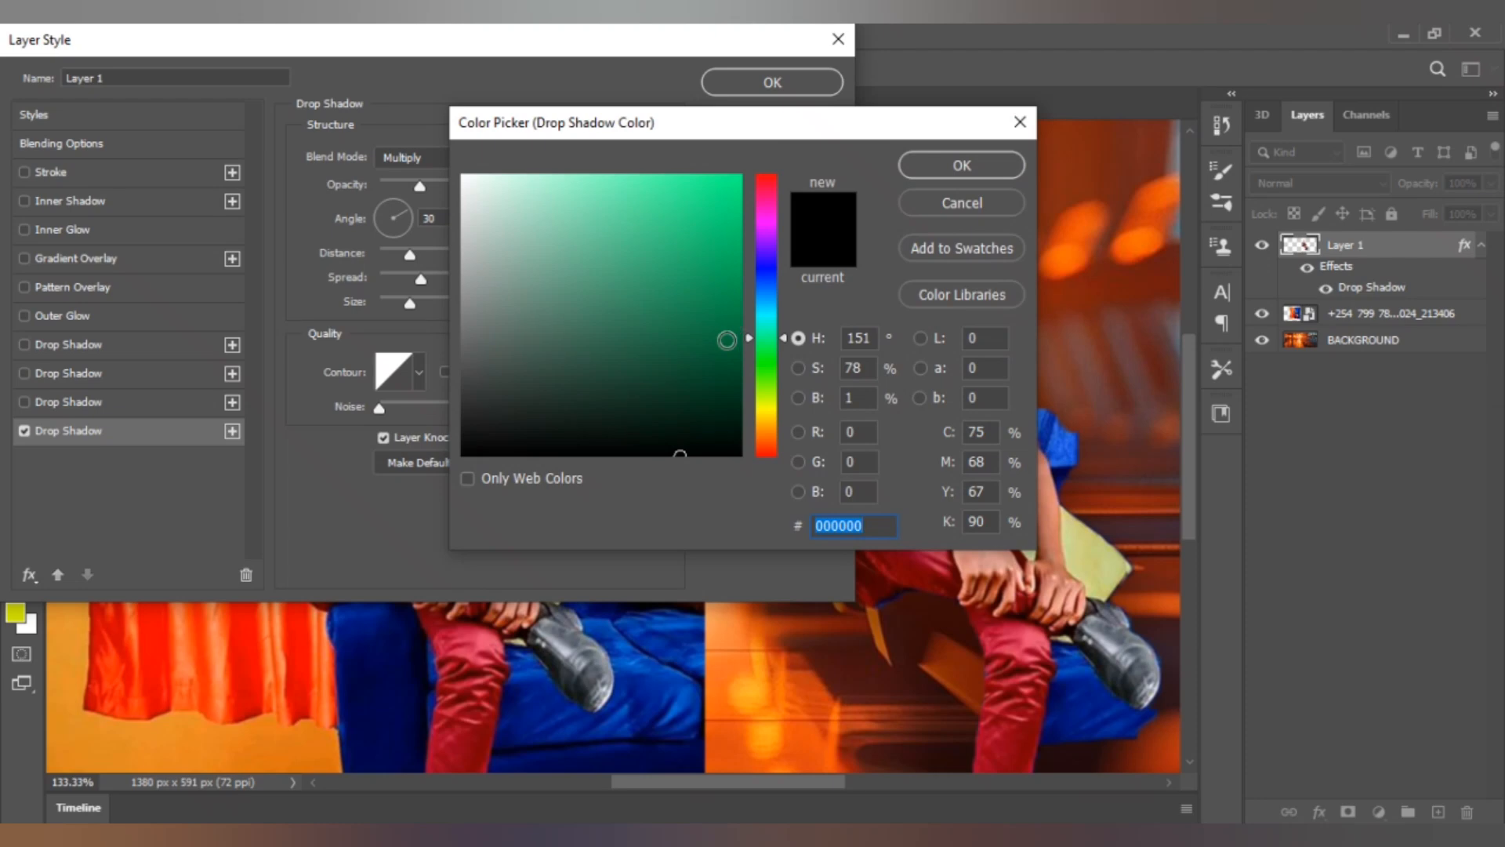
pyautogui.click(771, 444)
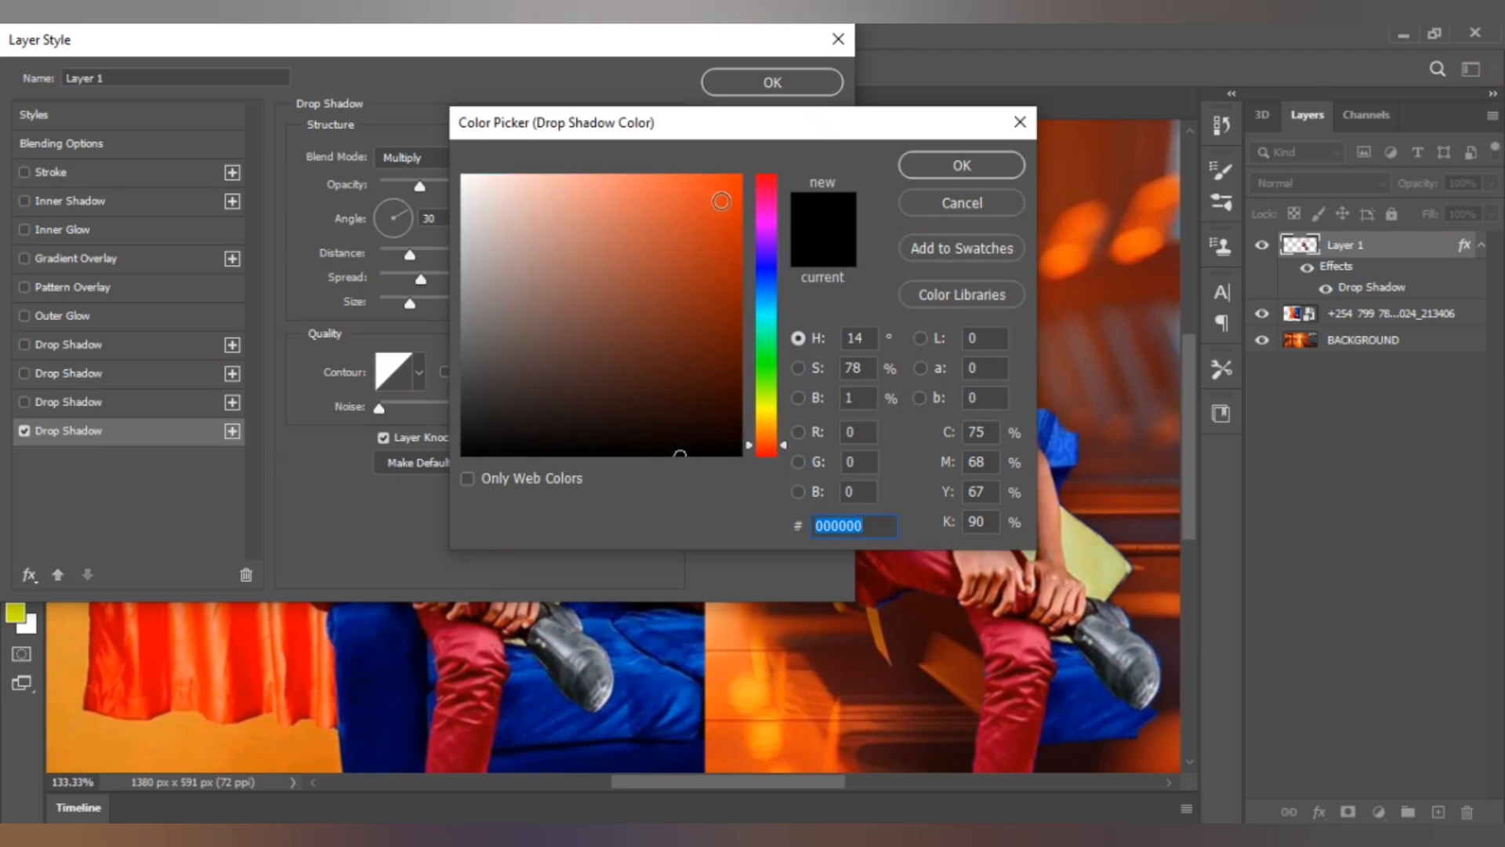
pyautogui.click(723, 201)
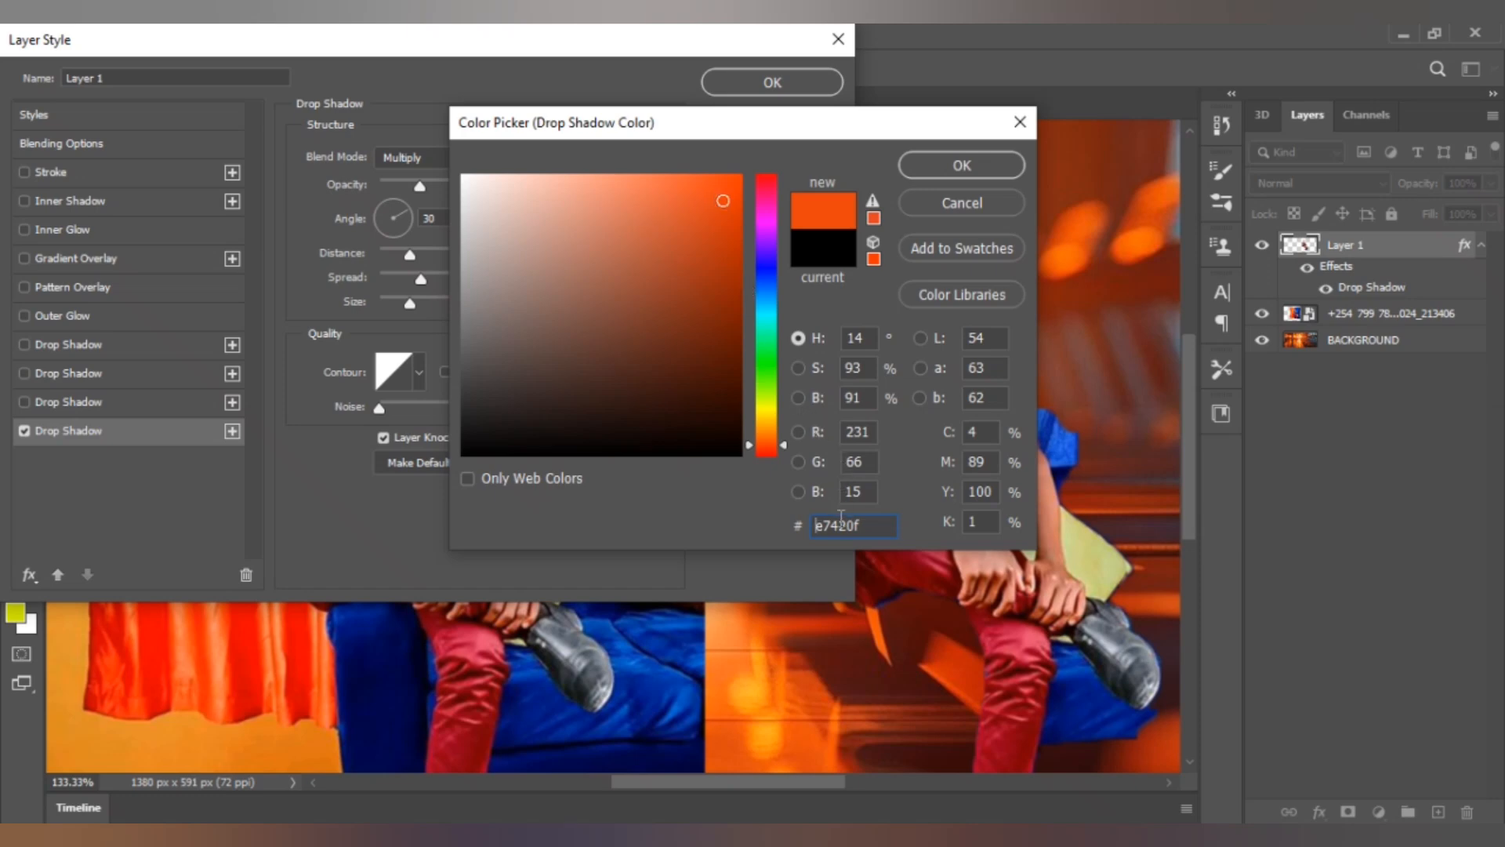
pyautogui.click(953, 166)
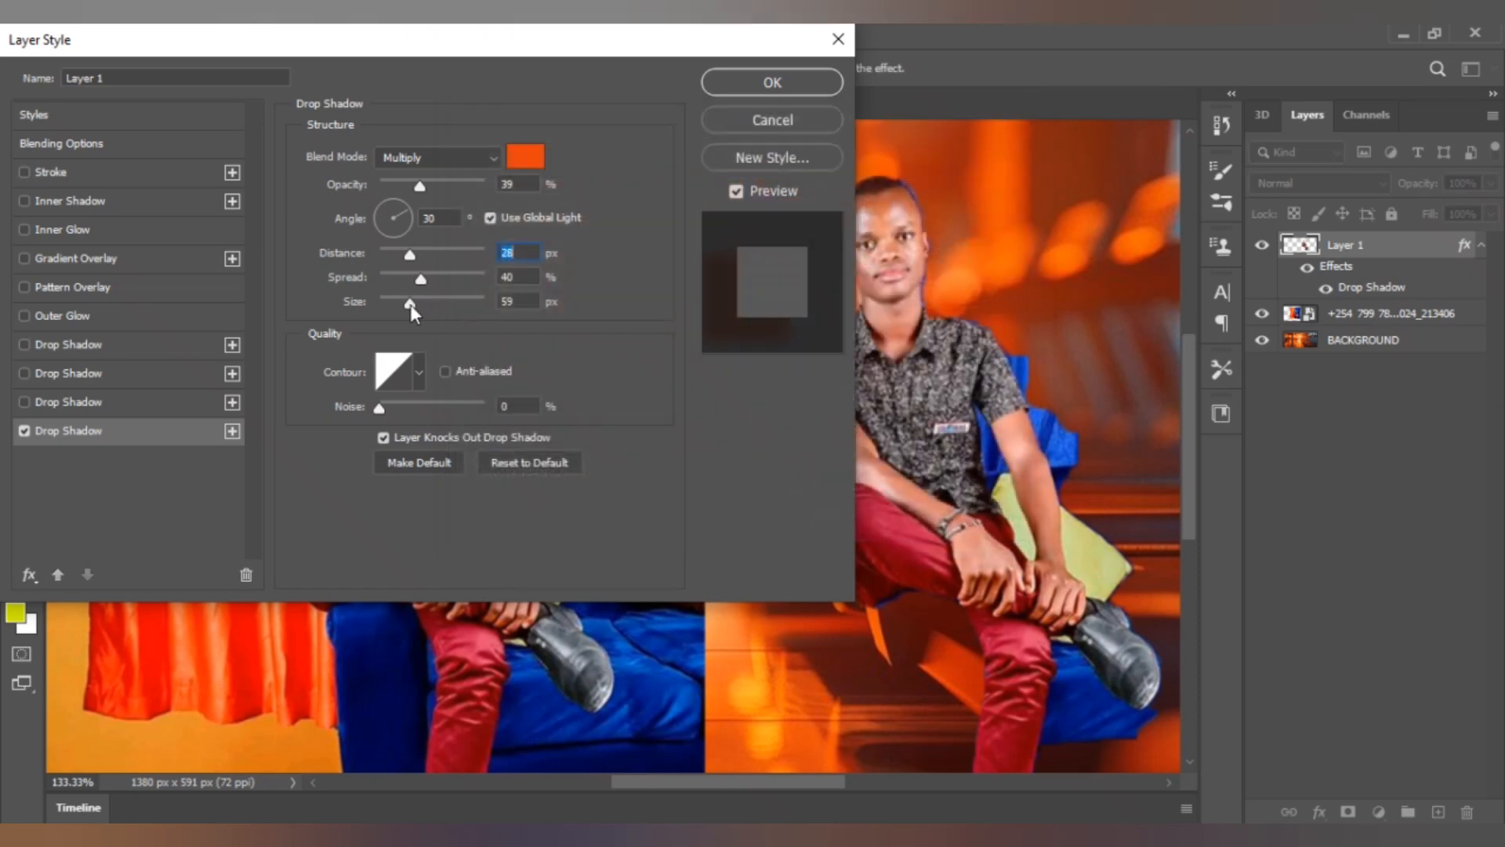
pyautogui.moveTo(410, 304); pyautogui.dragTo(480, 306)
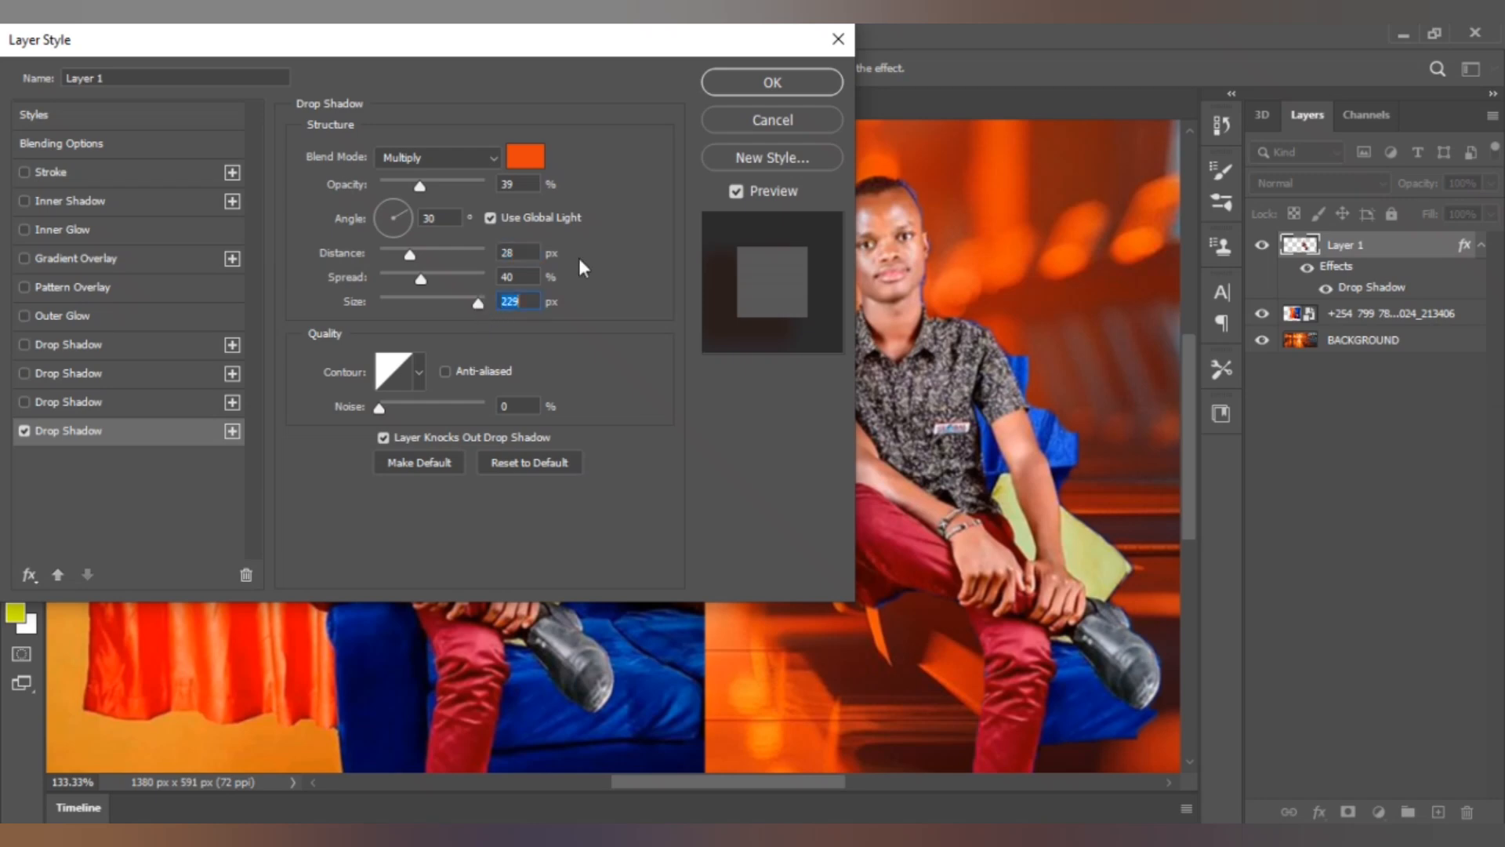
# Step: Apply the drop shadow settings to Layer 1
pyautogui.click(768, 74)
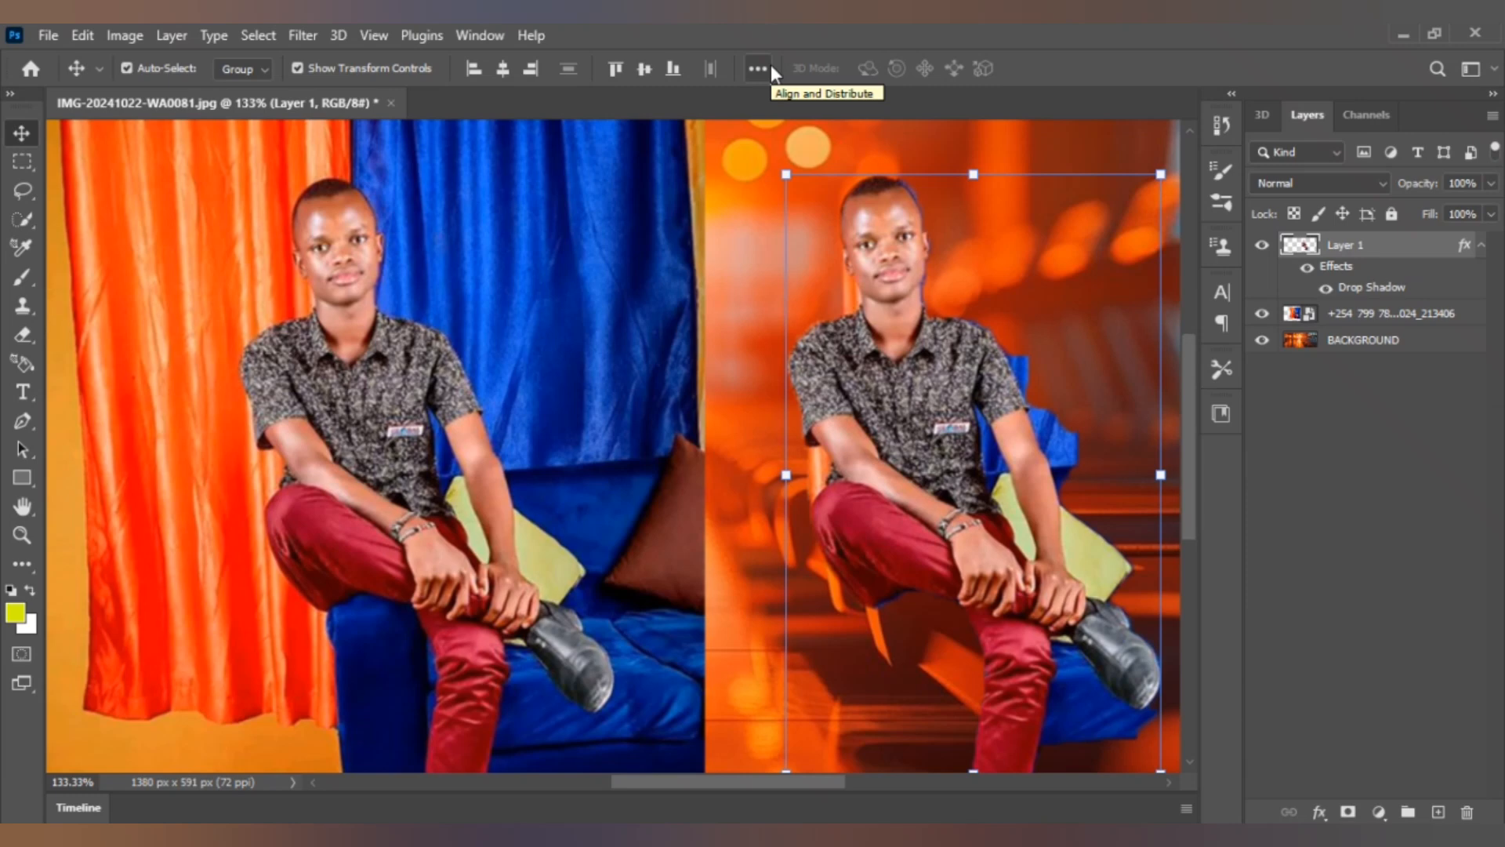
# Step: Add an outer glow to the Layer 1 cutout alongside its drop shadow, keeping the glow's preset settings
pyautogui.click(1332, 815)
pyautogui.click(1378, 606)
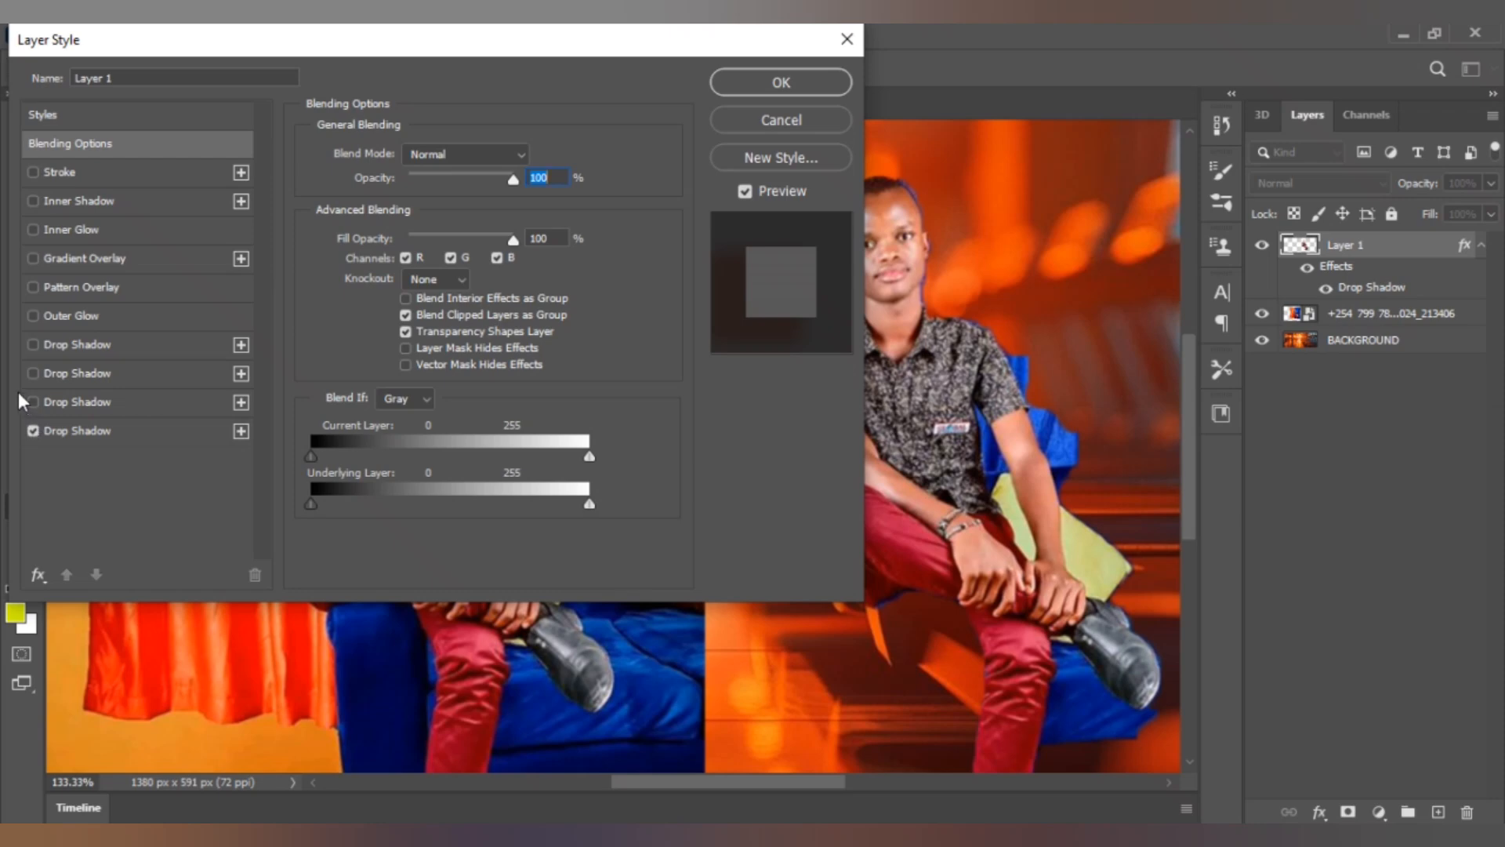
pyautogui.click(30, 318)
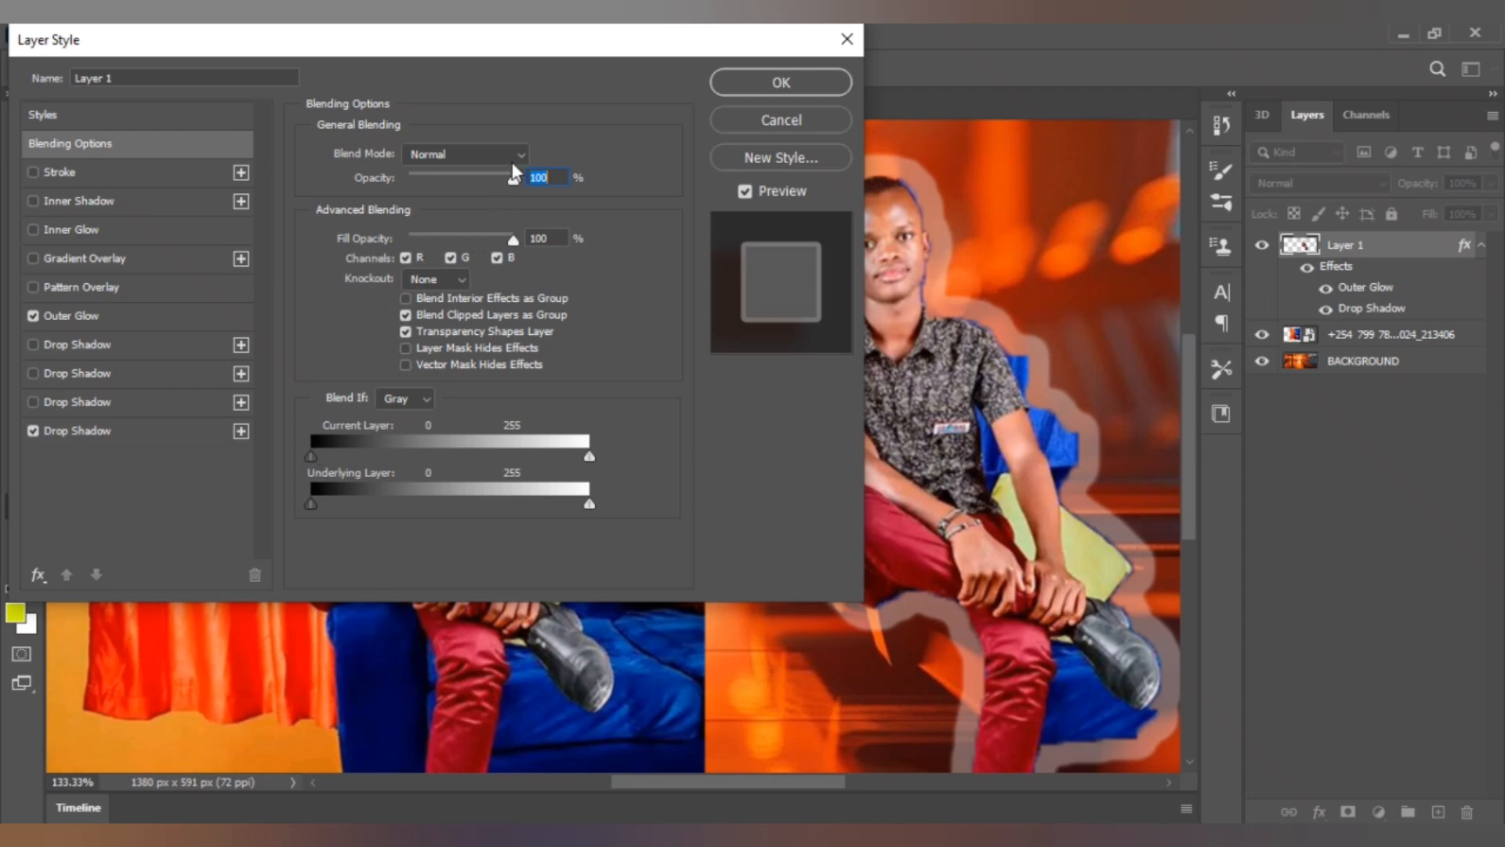
pyautogui.click(745, 78)
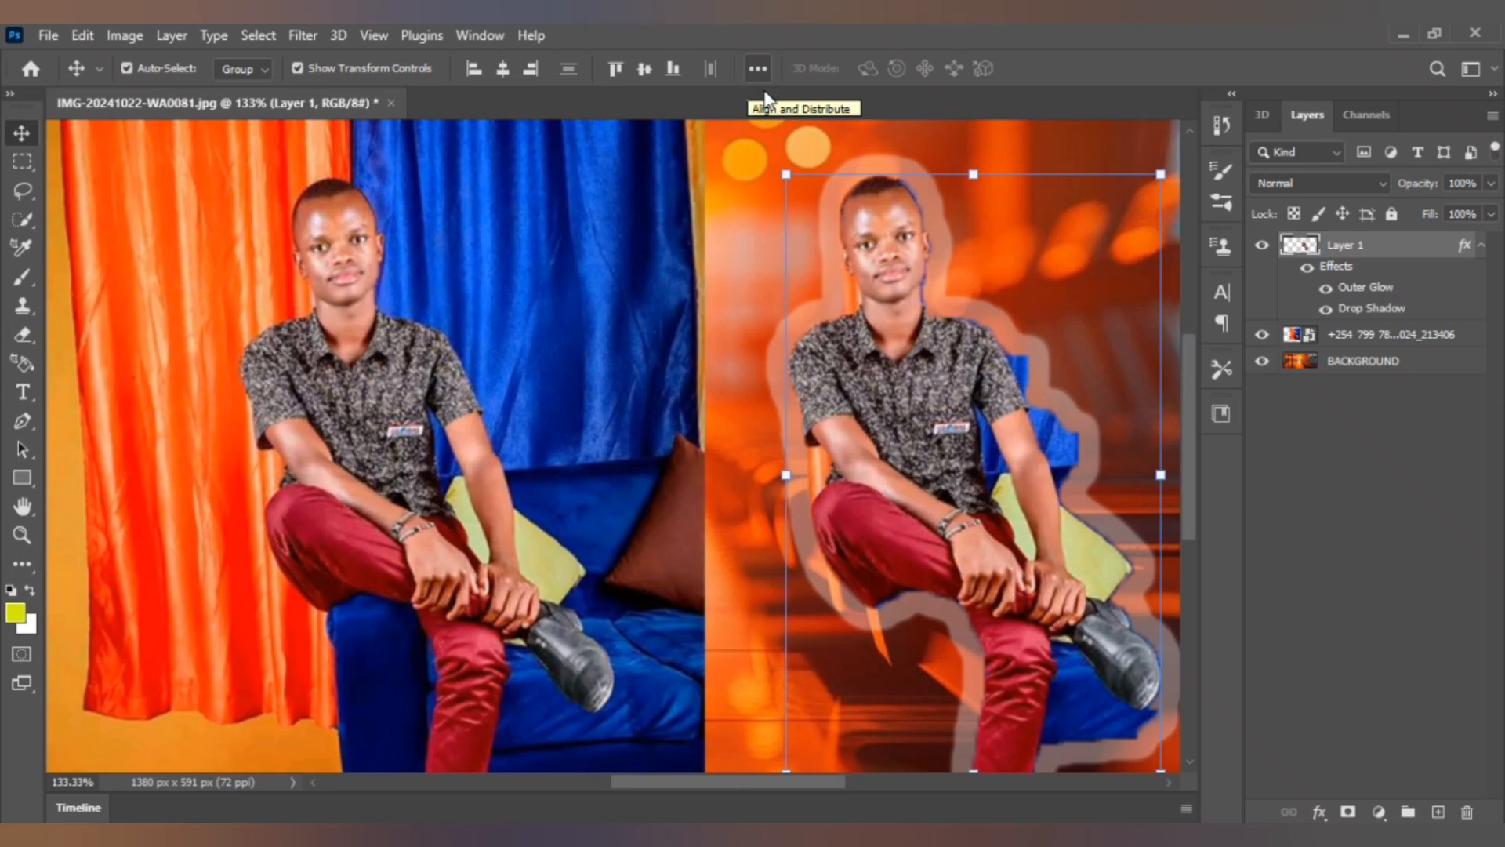
# Step: Turn off the outer glow on Layer 1, leaving only the drop shadow enabled
pyautogui.click(1318, 813)
pyautogui.click(1373, 605)
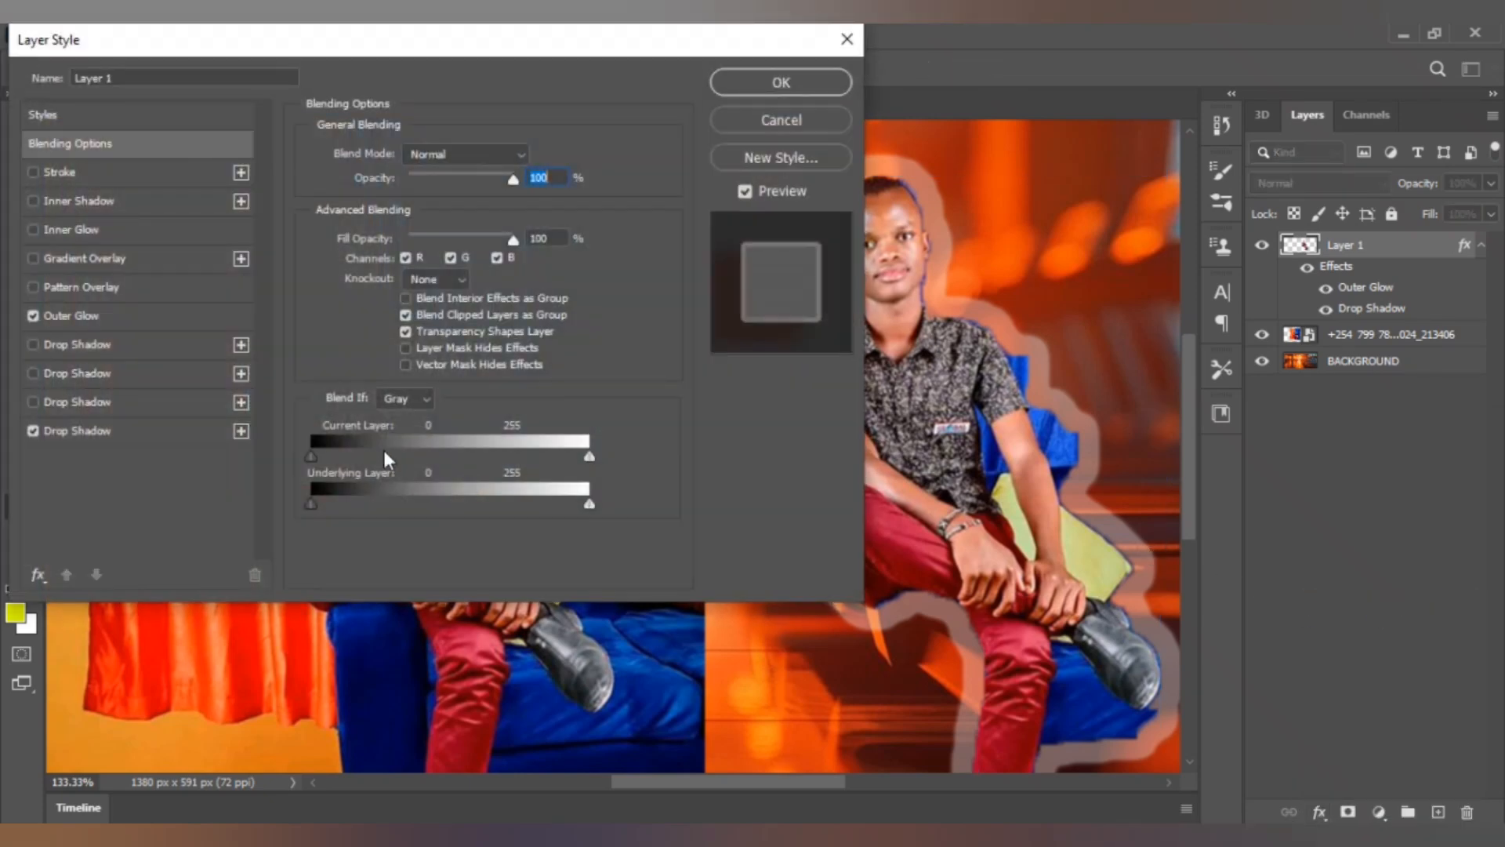
pyautogui.click(33, 315)
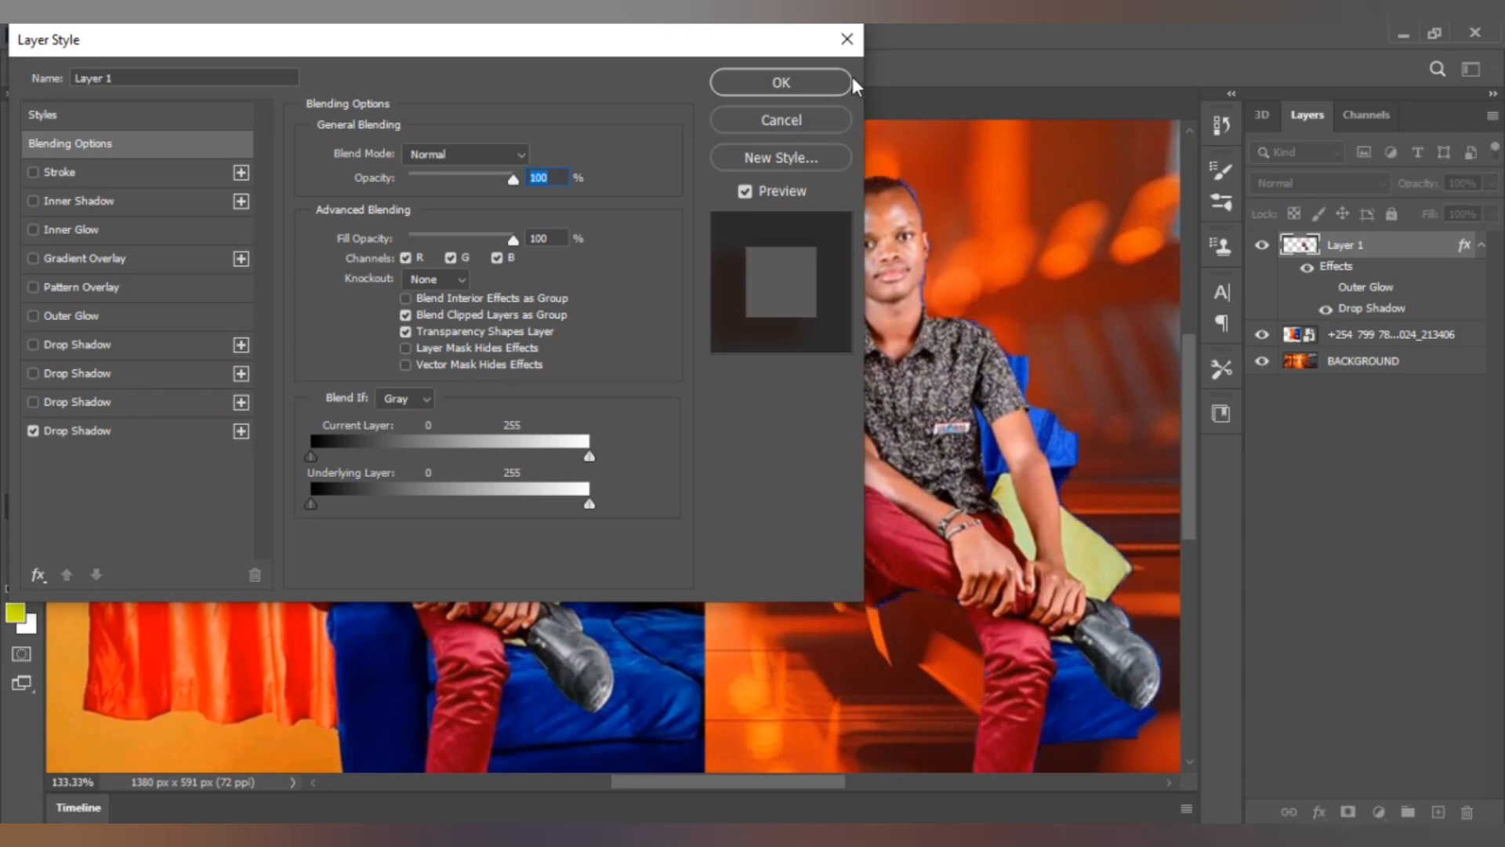
pyautogui.click(792, 82)
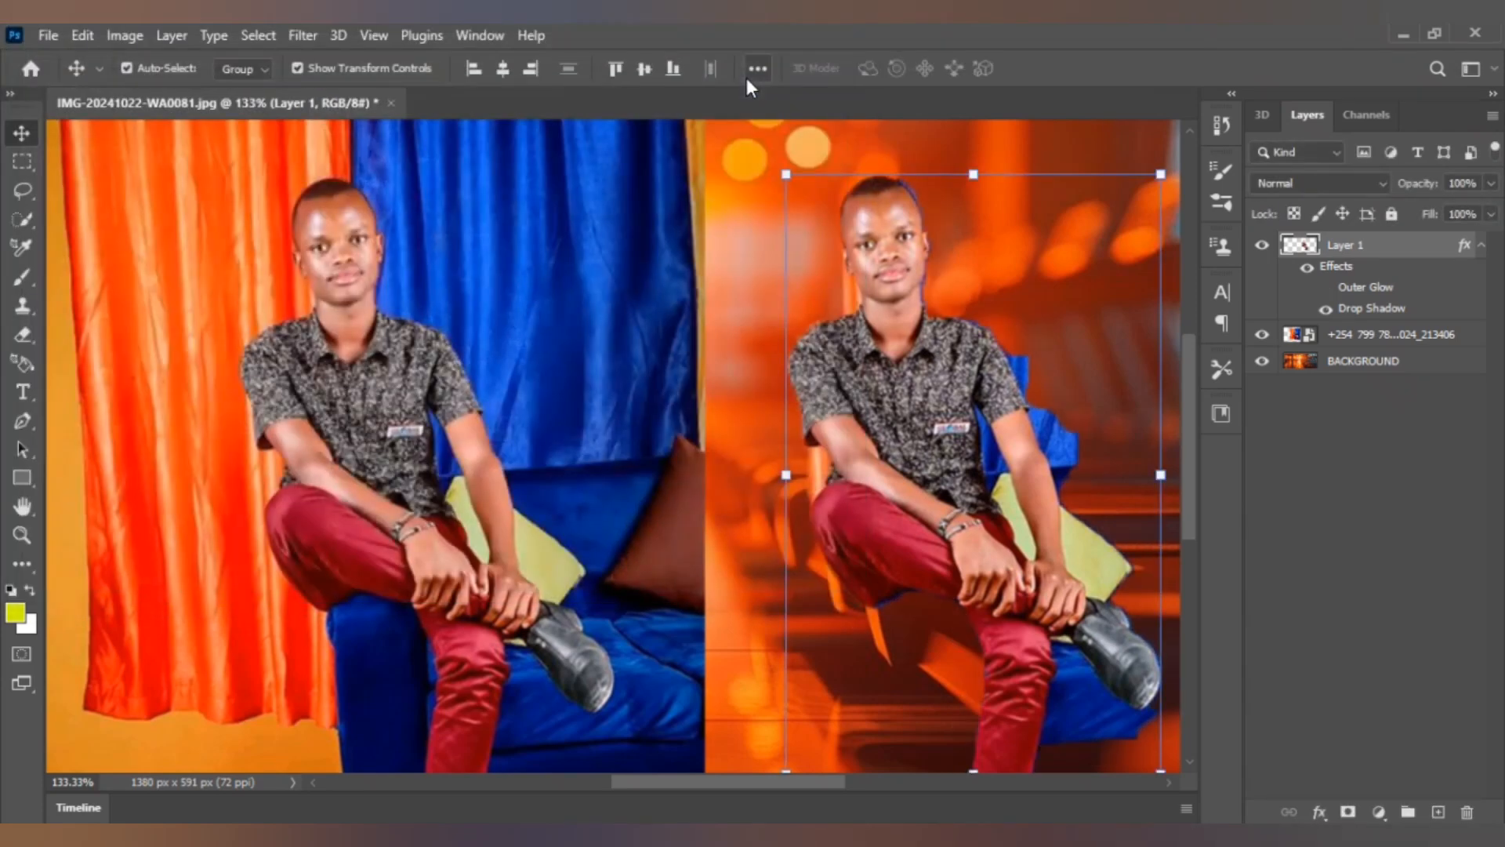